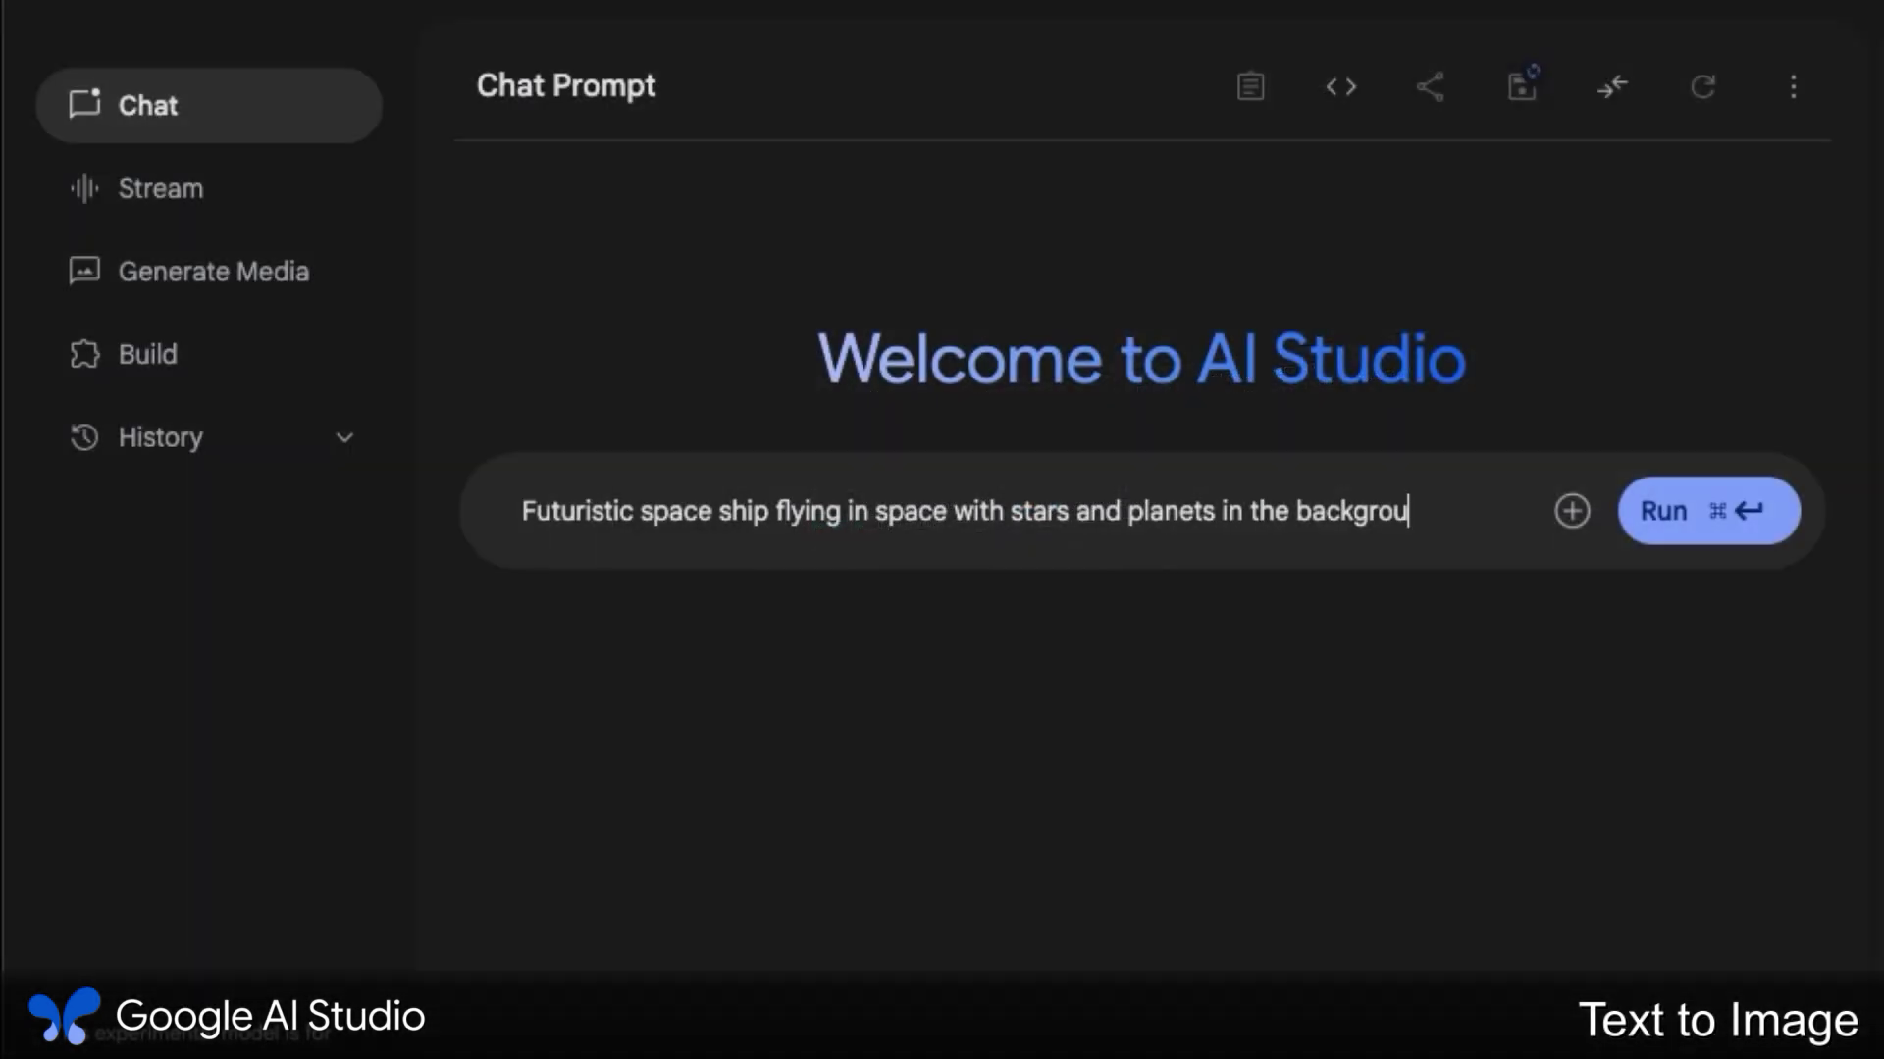
- Run the futuristic spaceship prompt to generate an image
left_click(1678, 511)
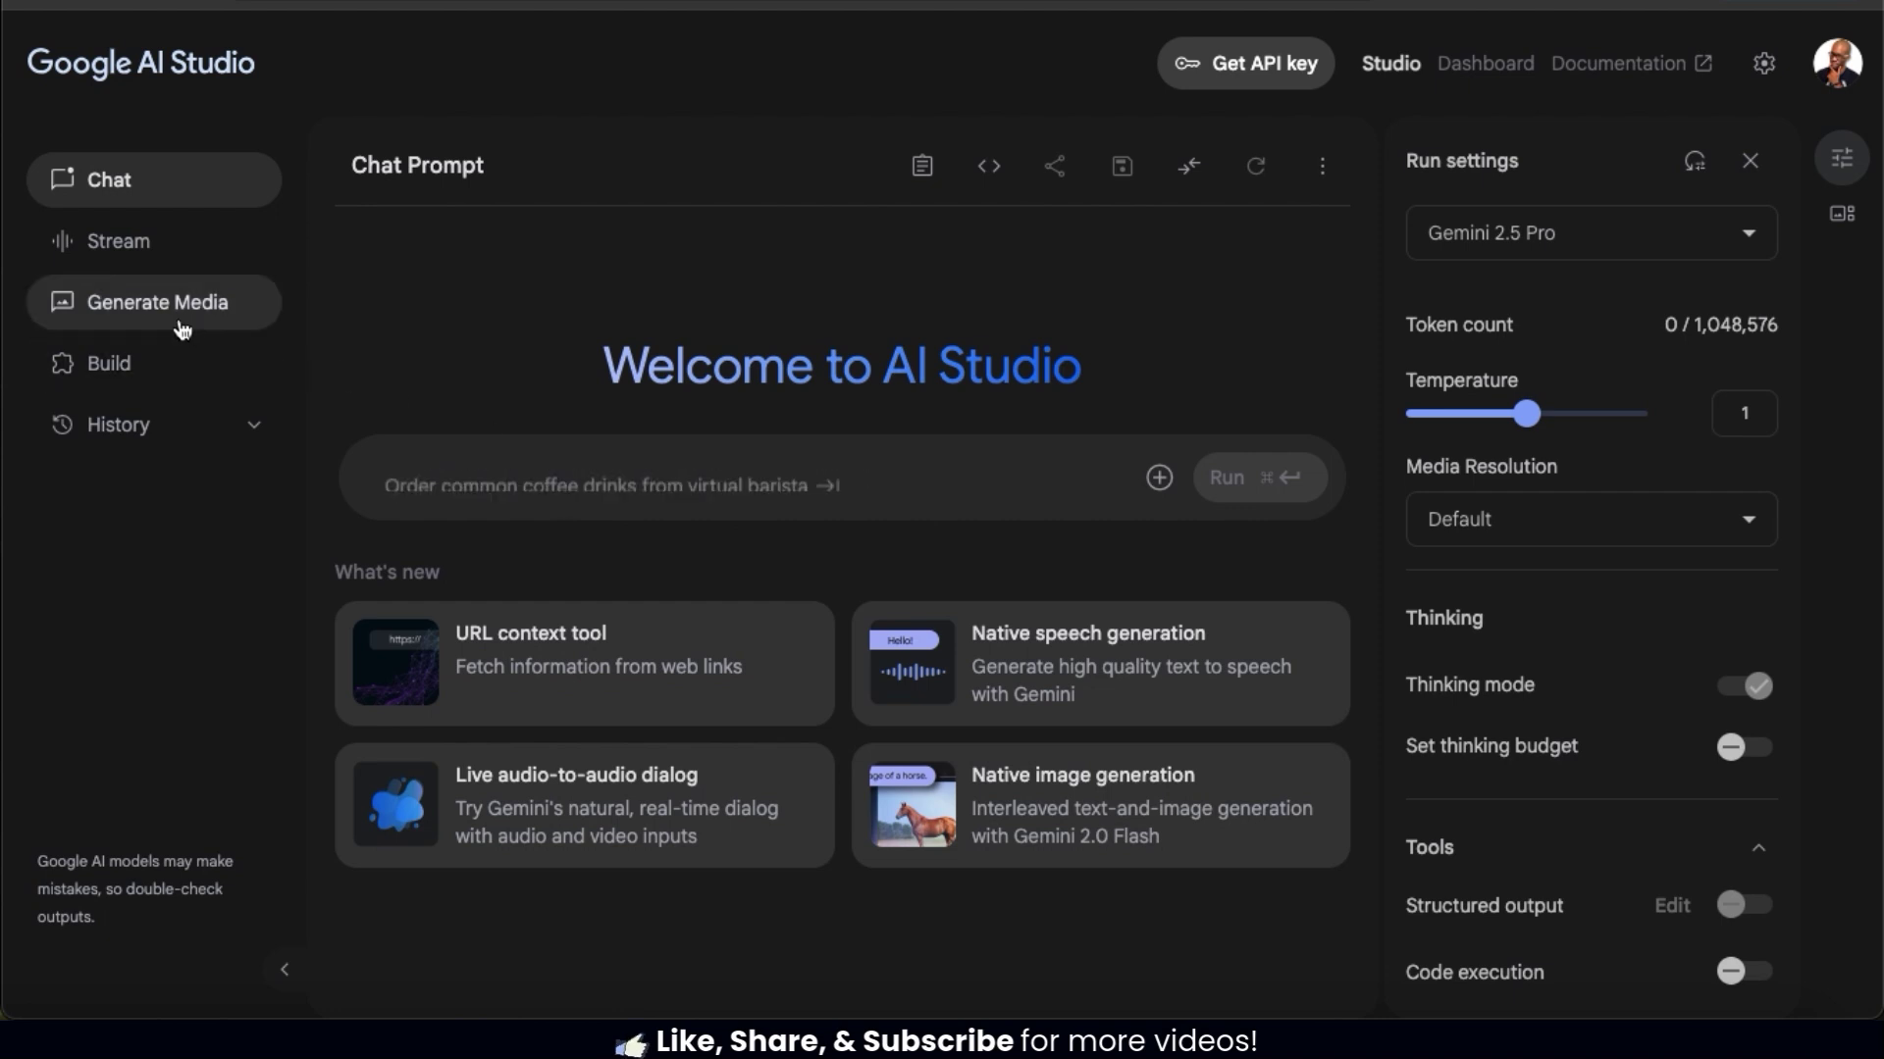
- Go to the Generate Media page from the left sidebar
left_click(132, 302)
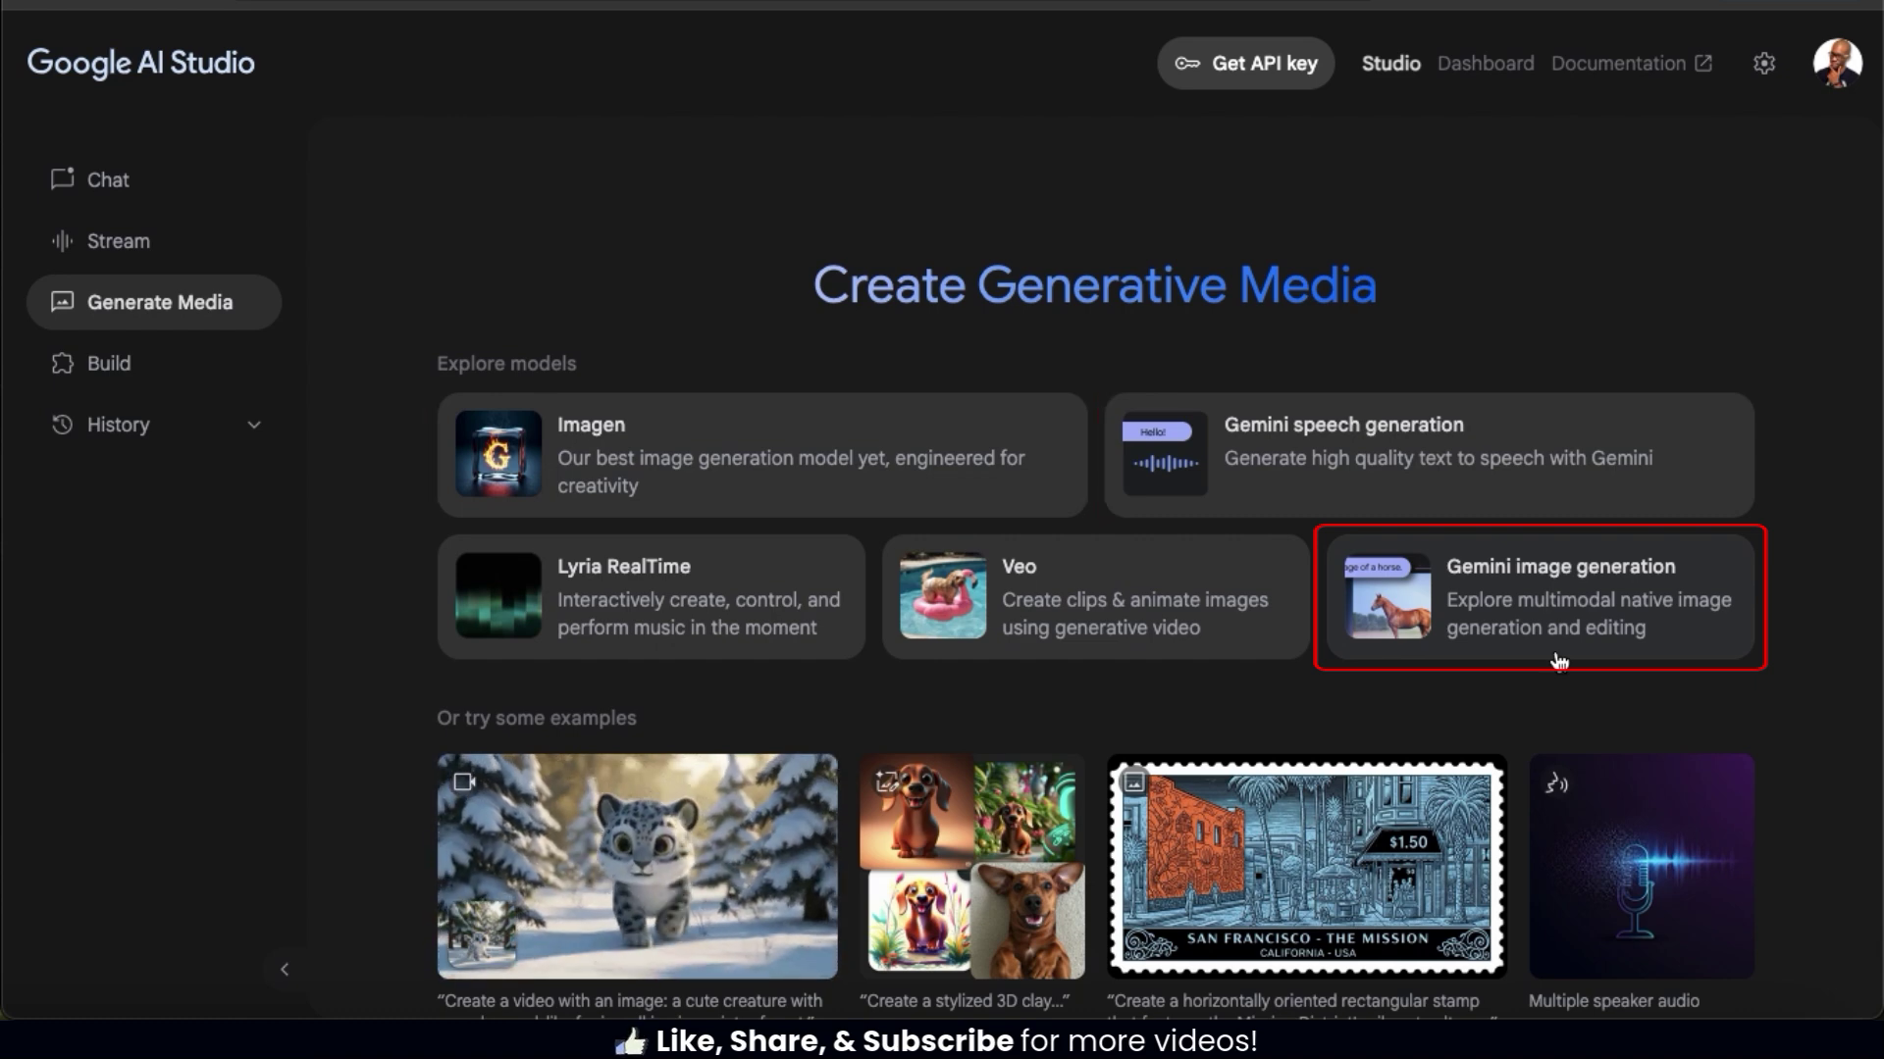
- Start a new prompt on the Gemini 2.0 Flash Preview Image Generation card
left_click(1548, 614)
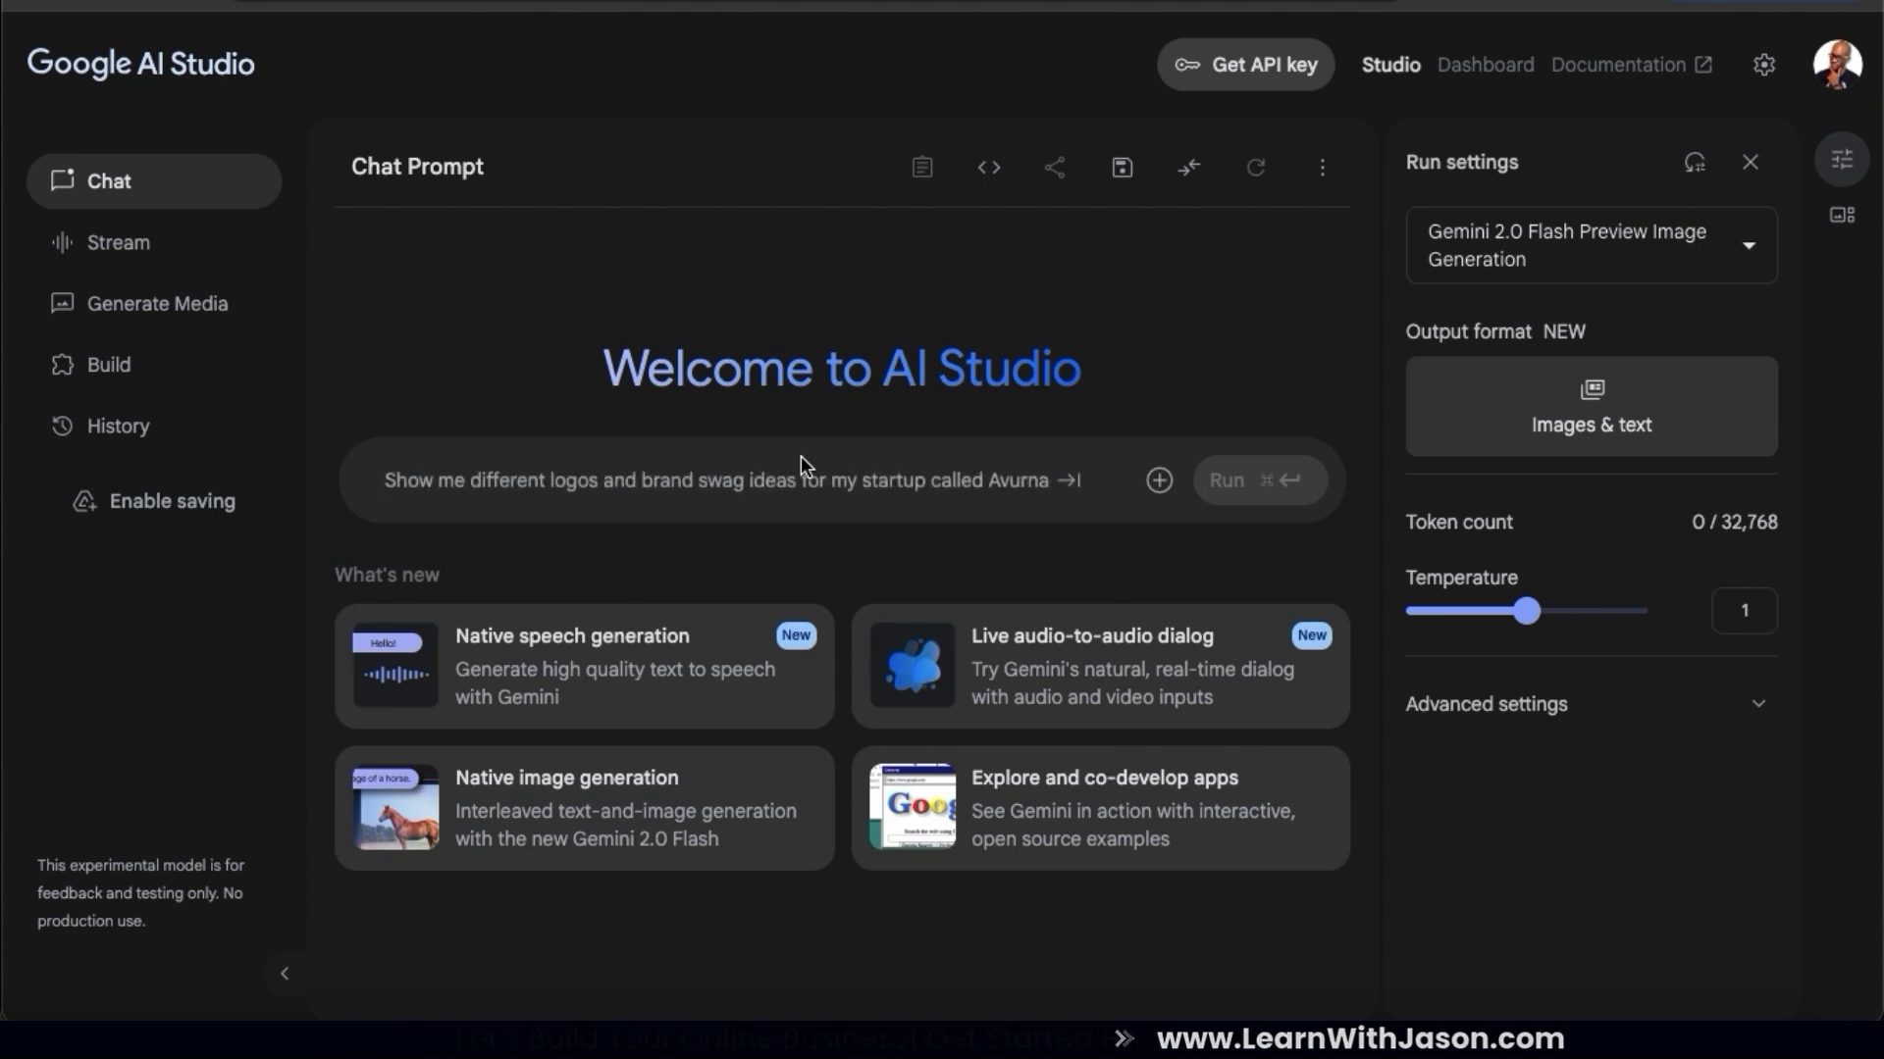
type("A vibrant coffee shop scene with a latte on a wooden table, photorealistic style, 1:1 aspect ratio")
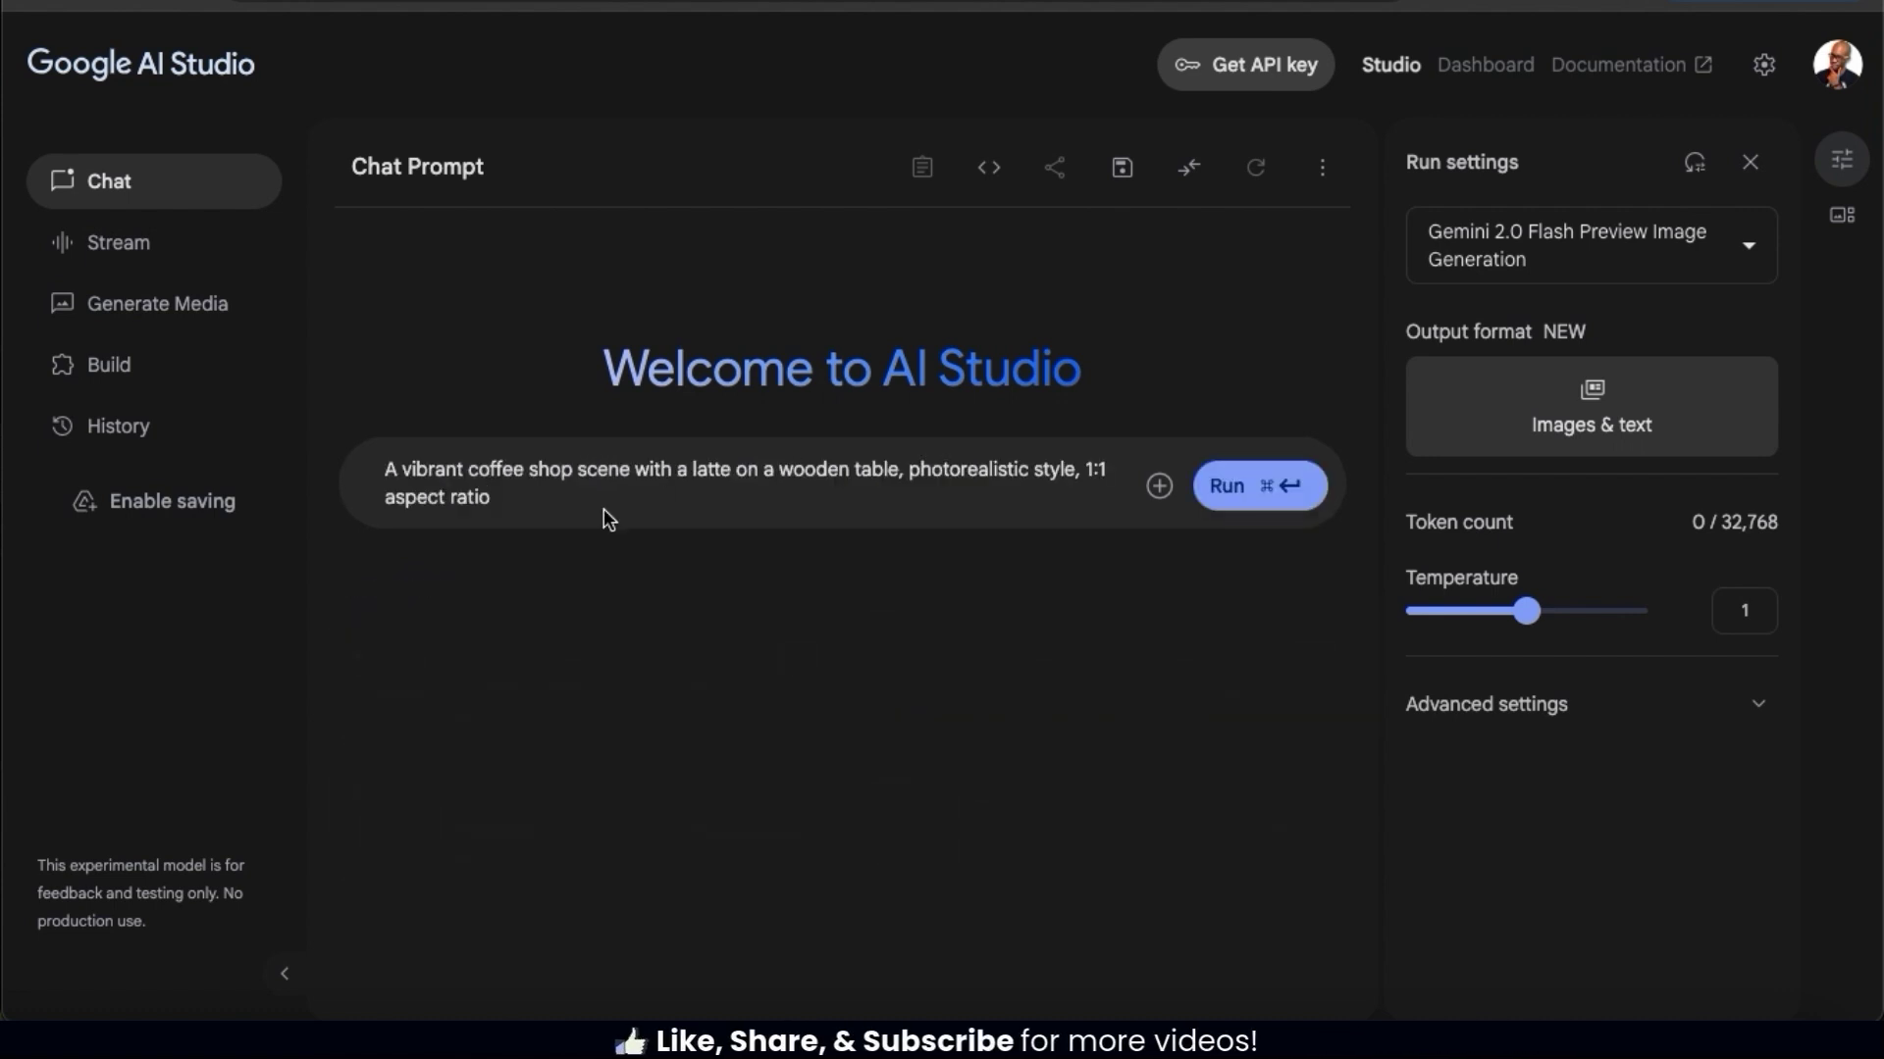
- Select the whole coffee shop prompt and cut it to start writing it afresh
left_click_drag(544, 507, 366, 461)
key("ctrl+x")
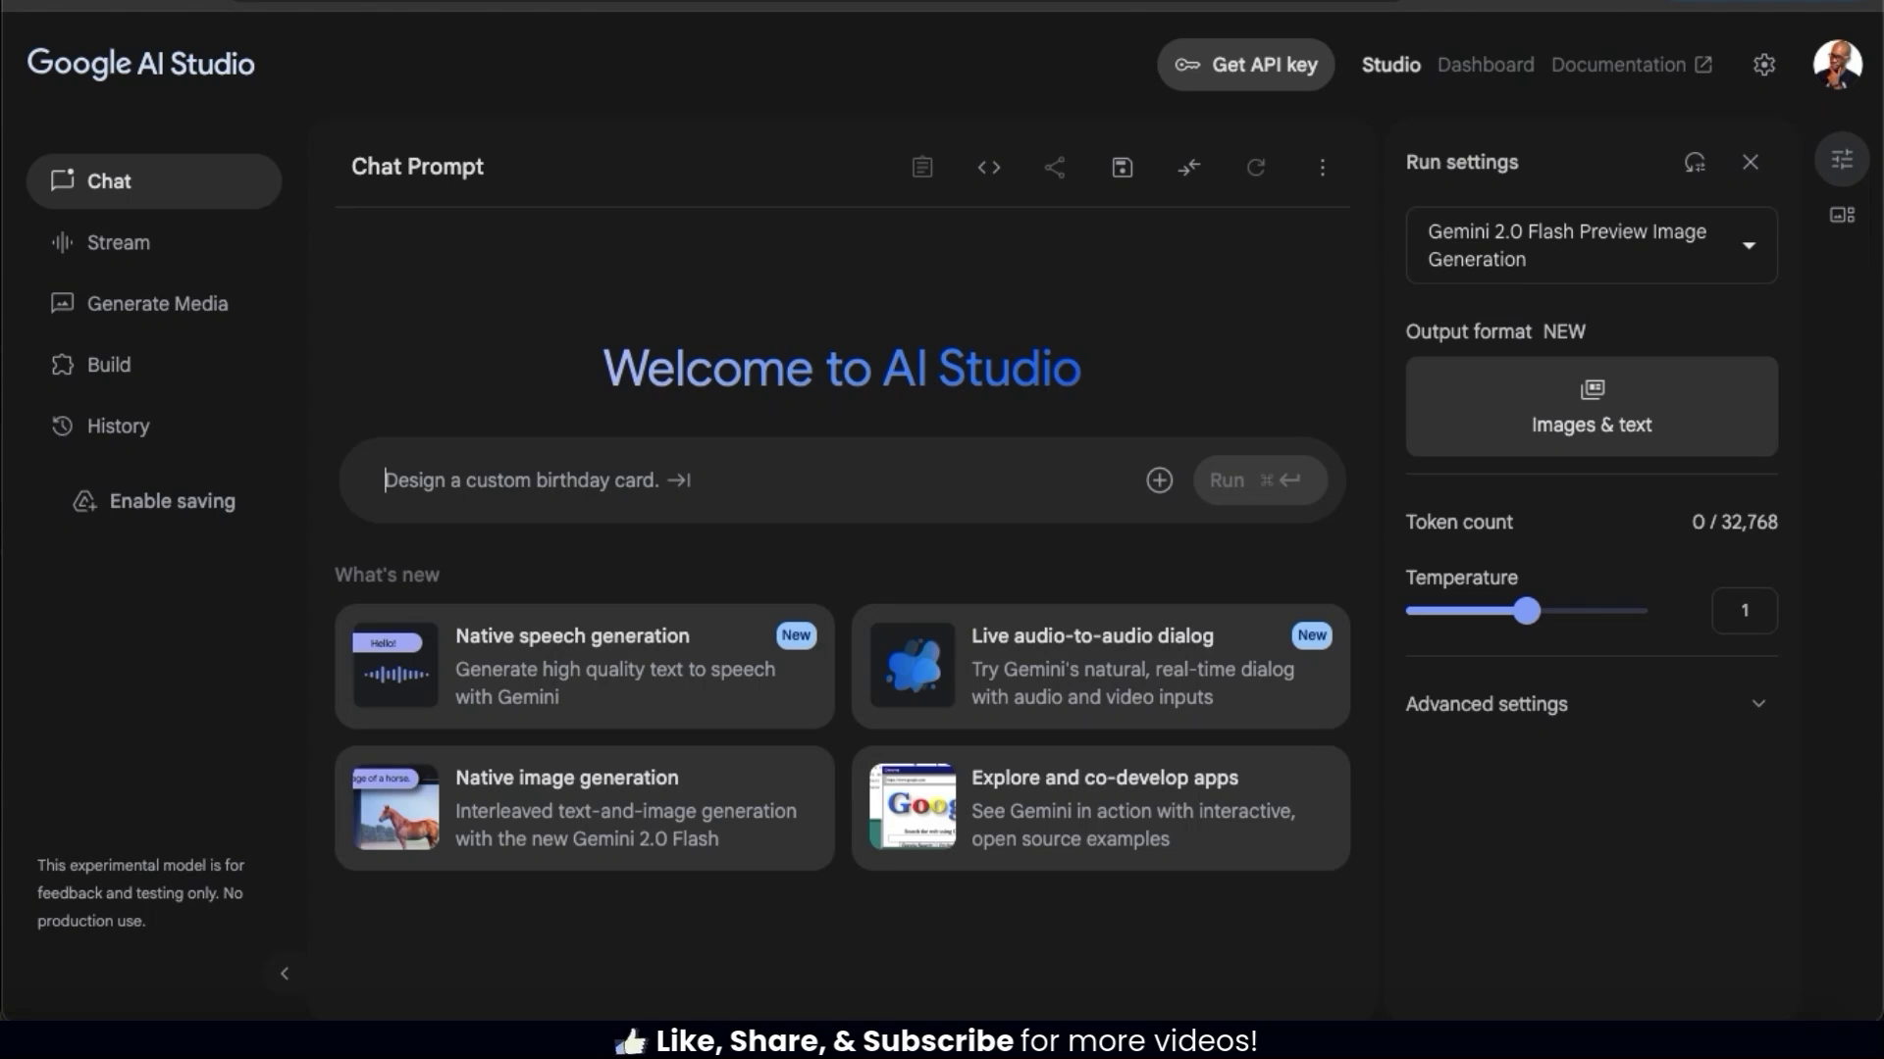
type("A vi")
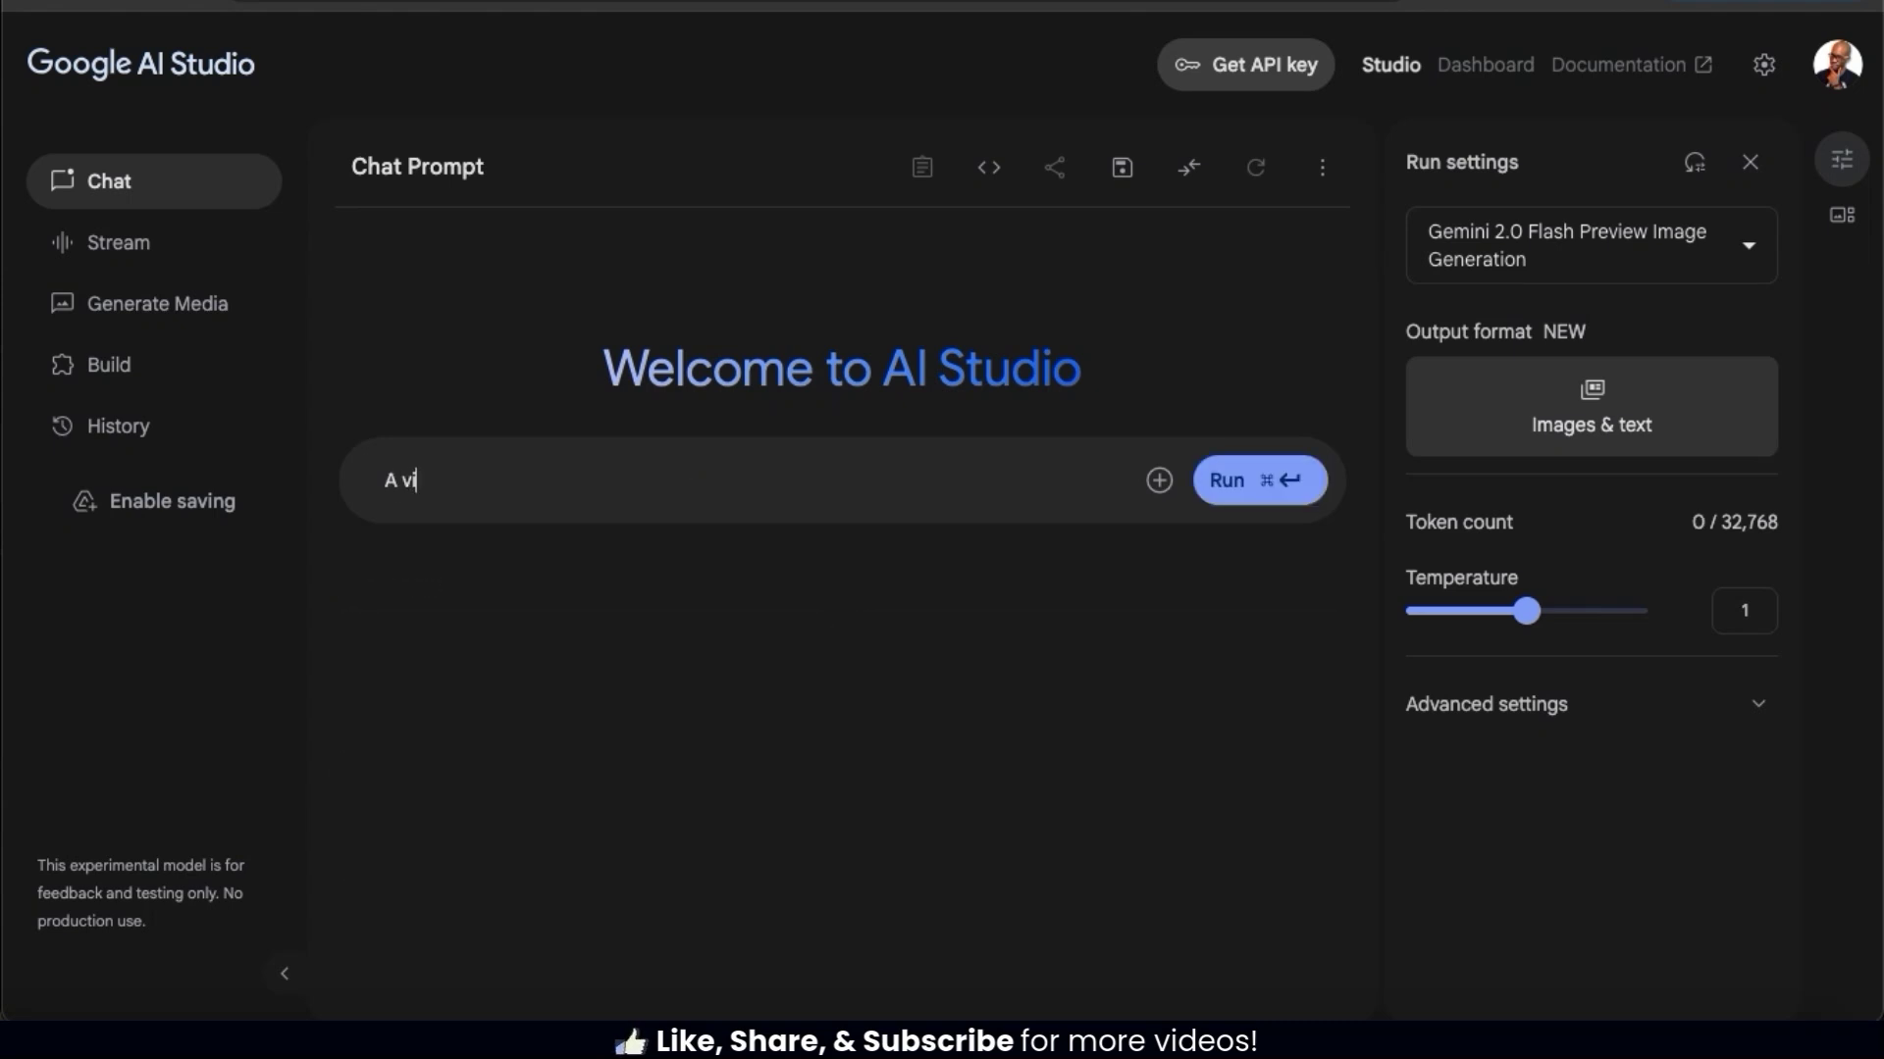
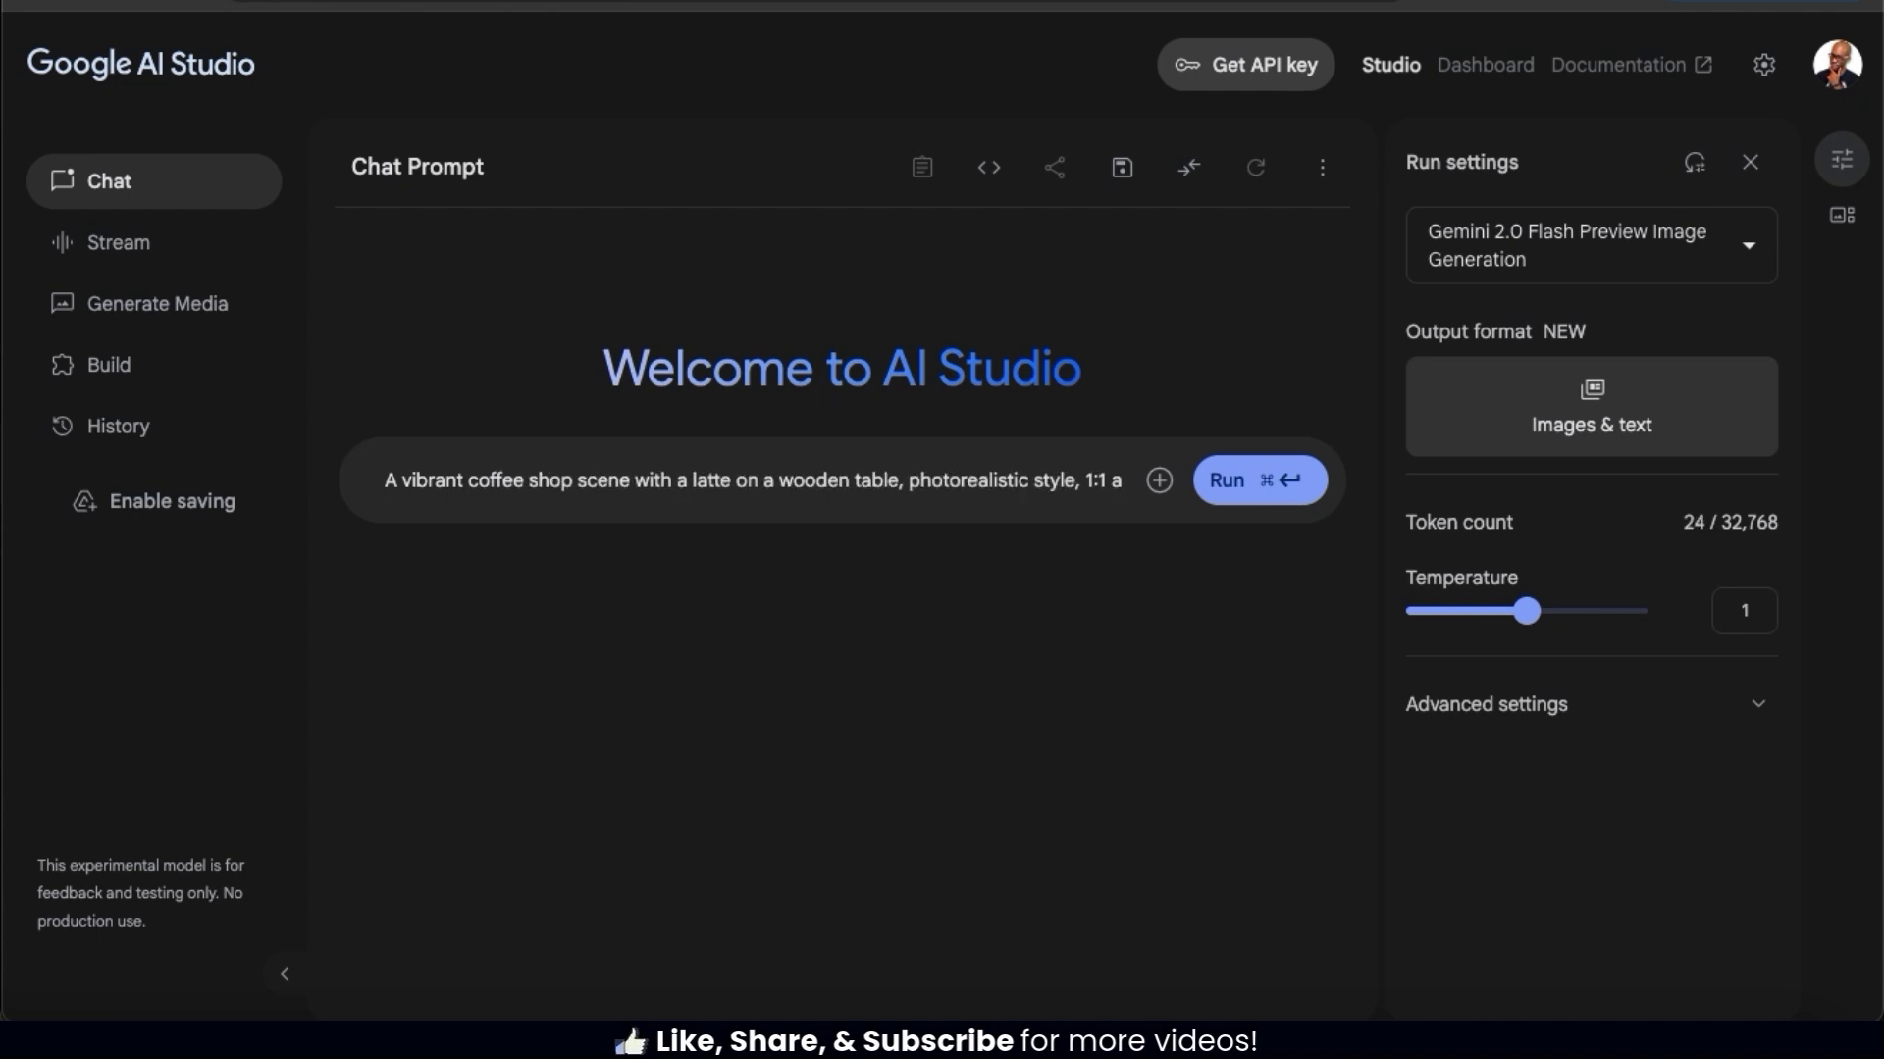
type("spe")
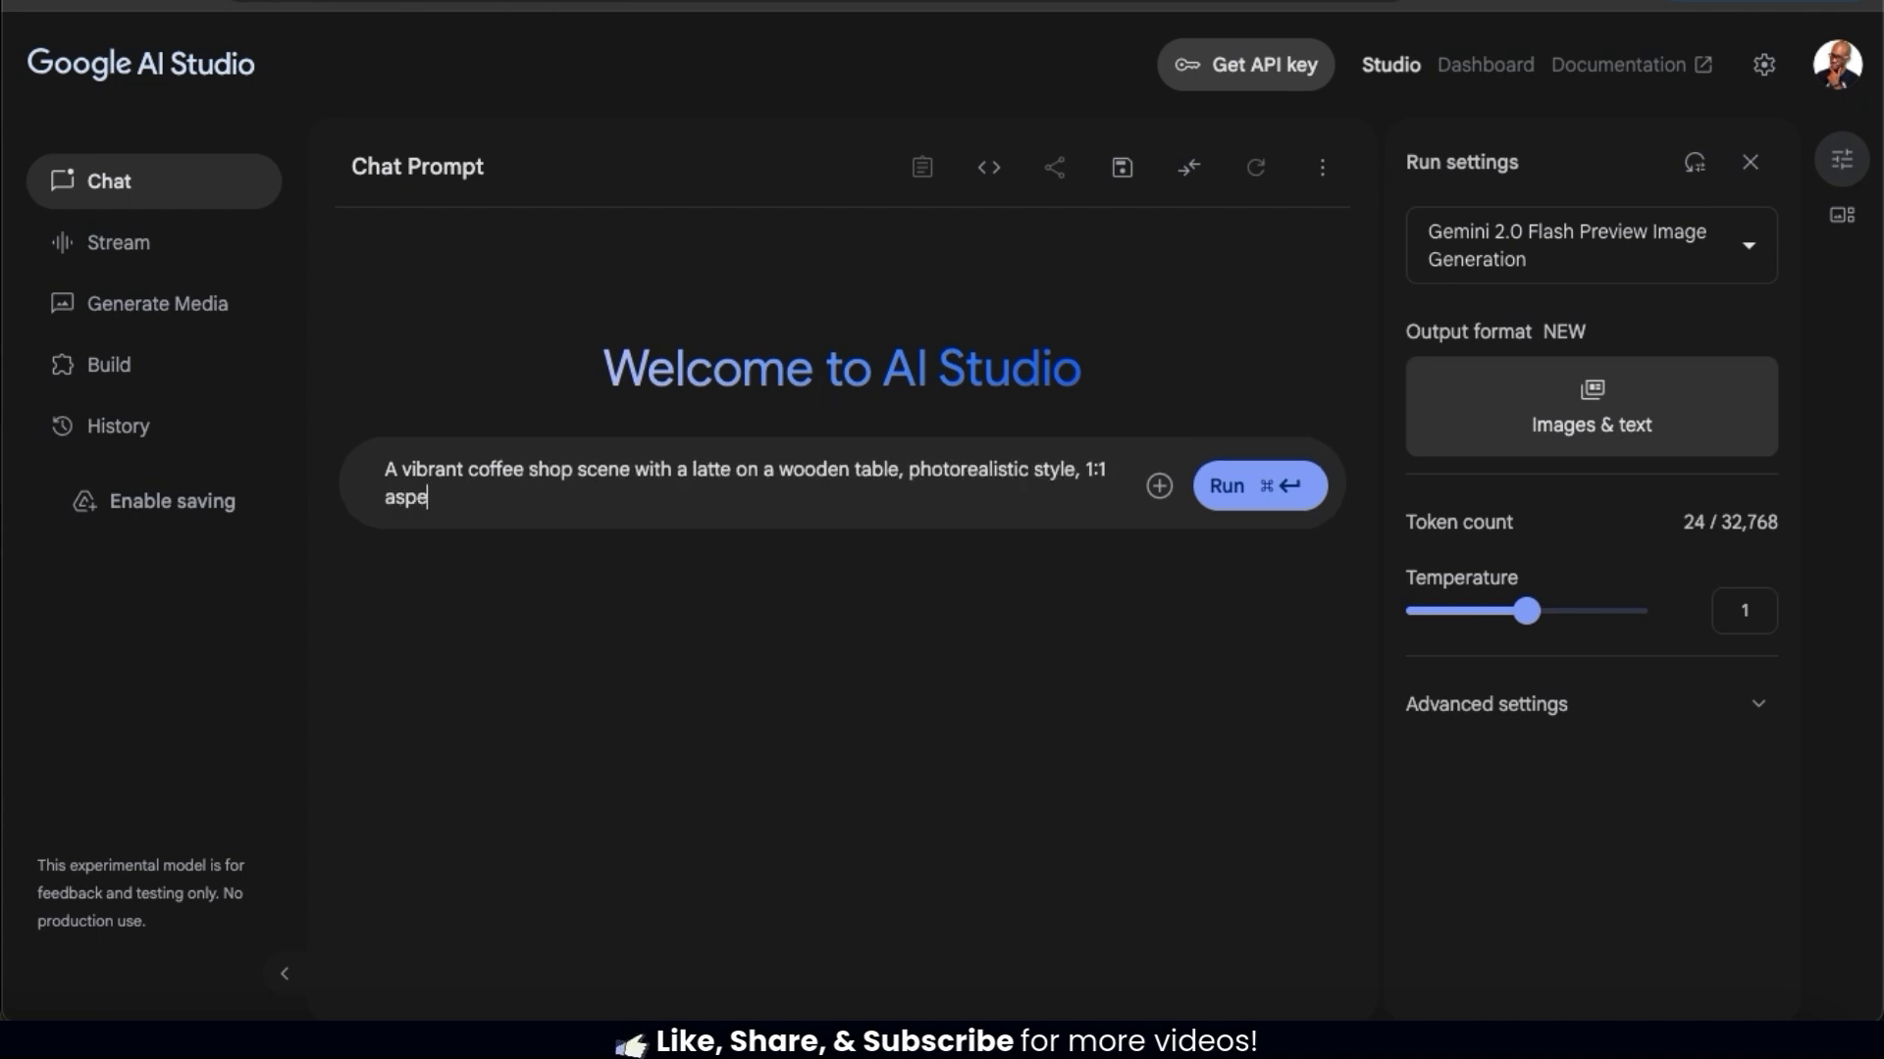
type("ct ra")
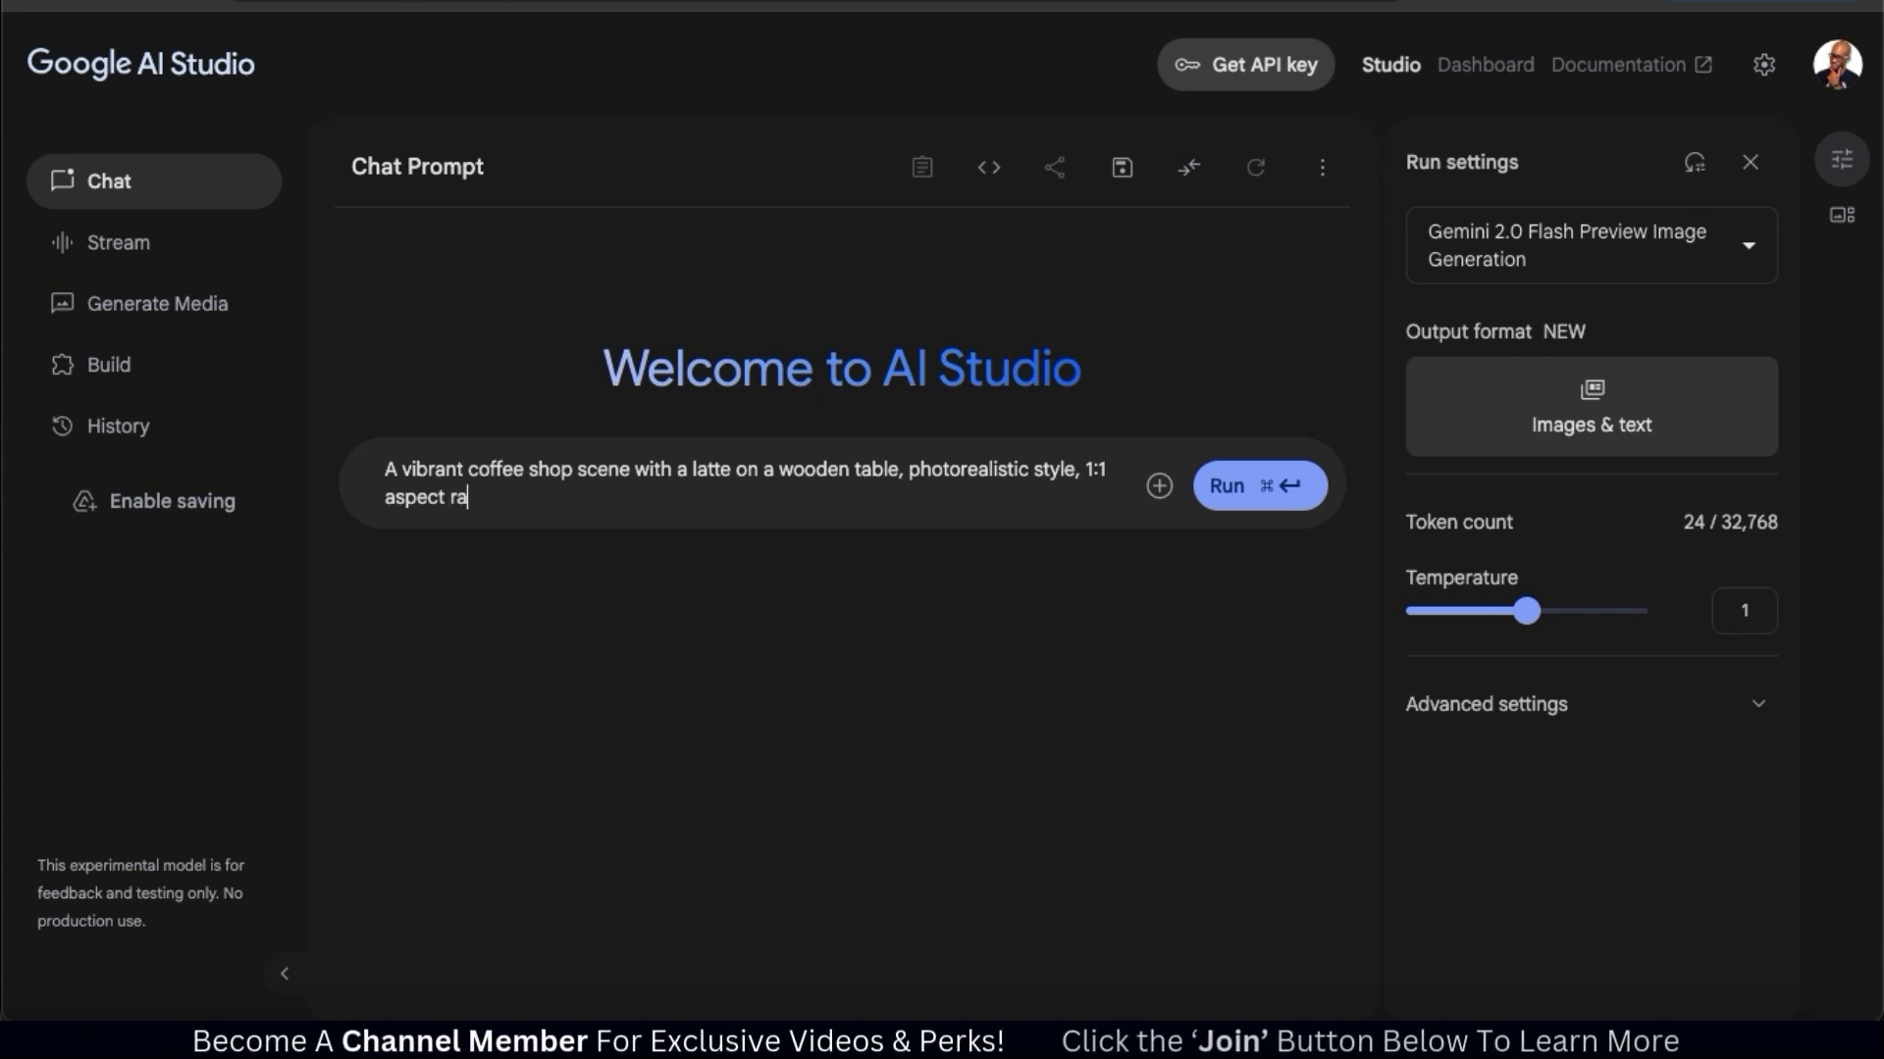
type("tio.")
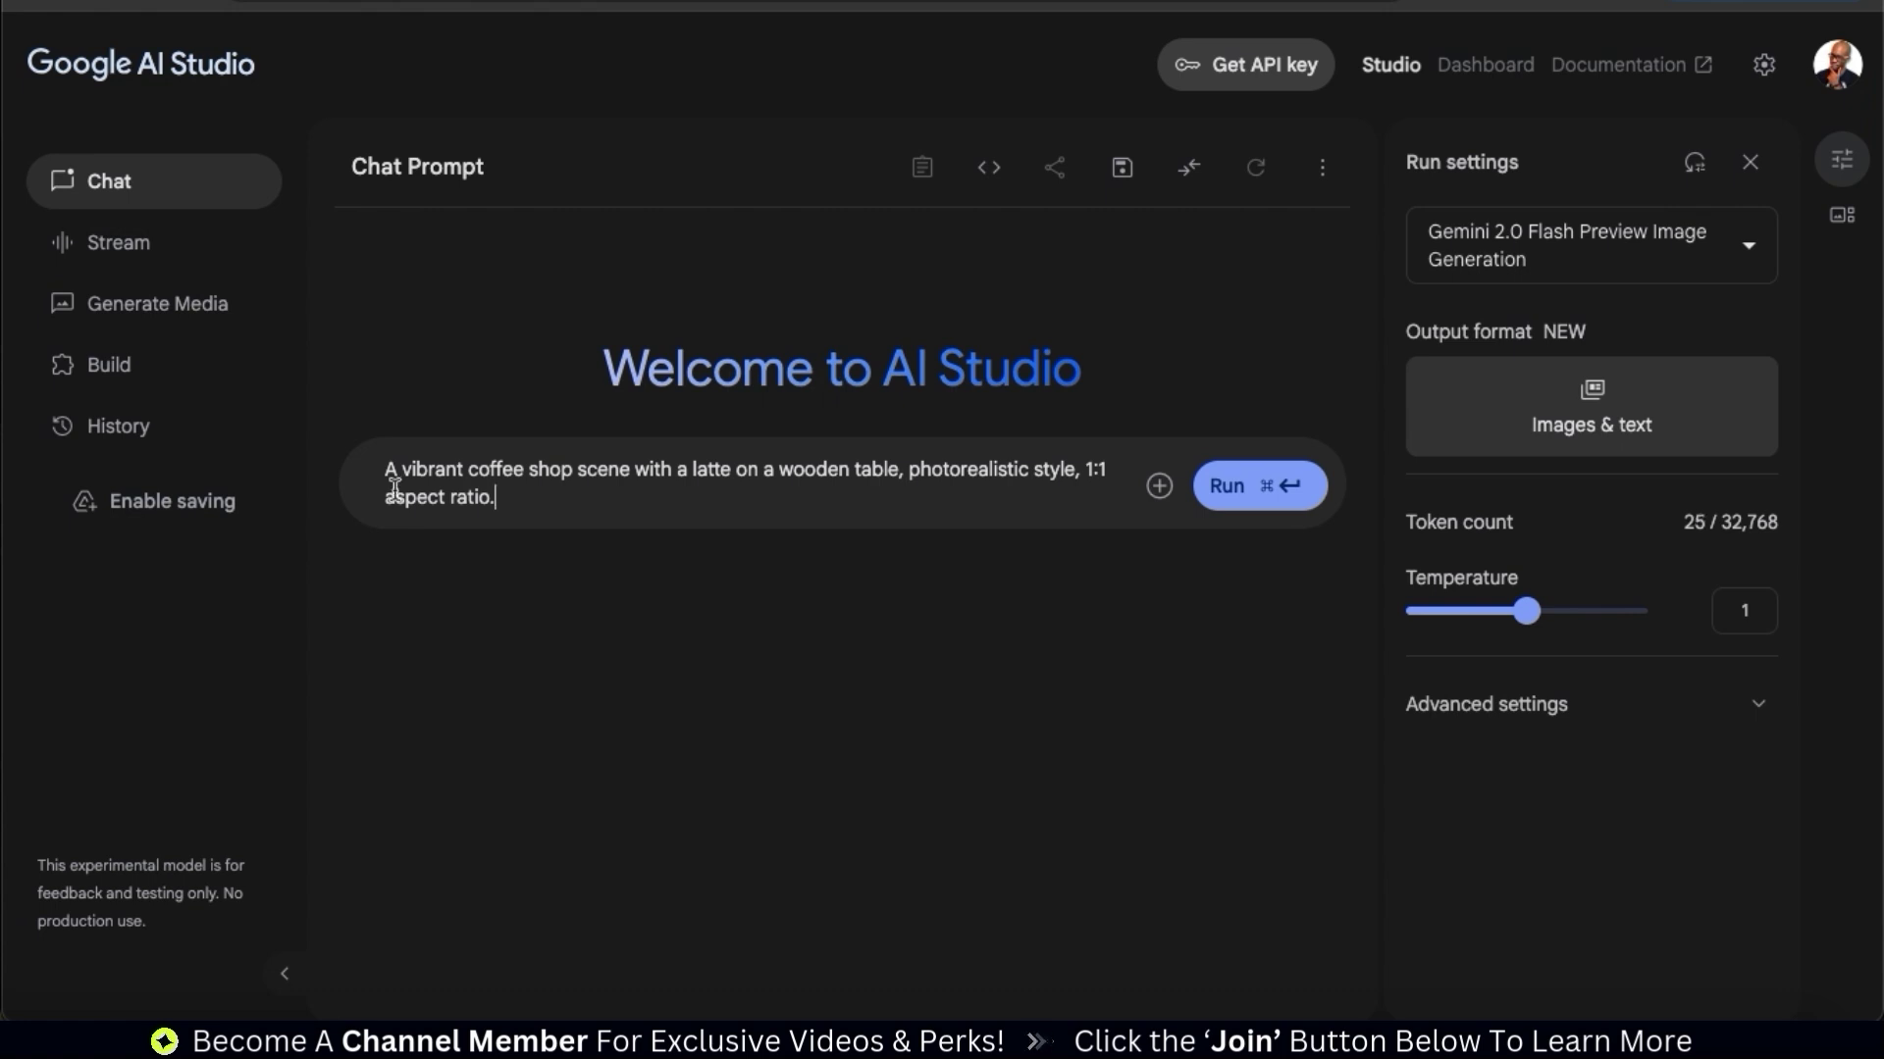
- Run the coffee-shop prompt to generate a photorealistic square latte-on-wooden-table image
left_click(1215, 498)
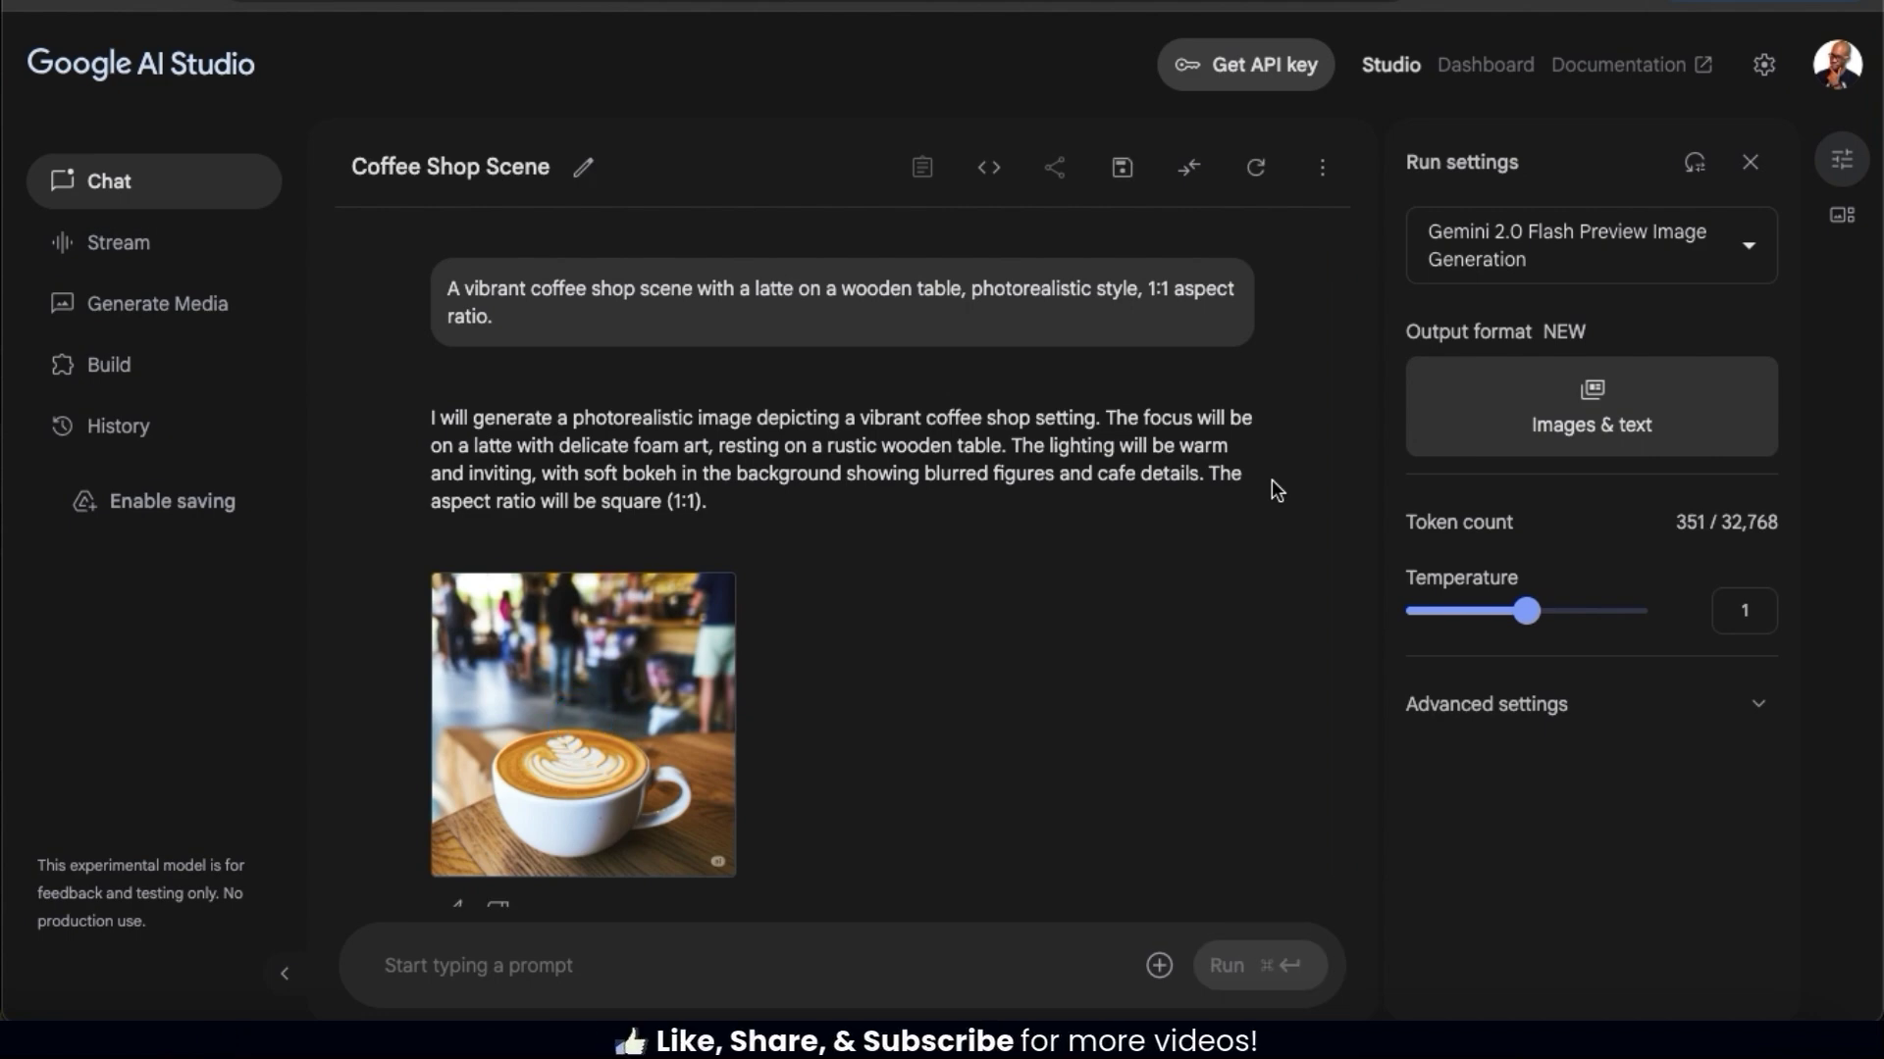
scroll(1272, 480, "down", 1)
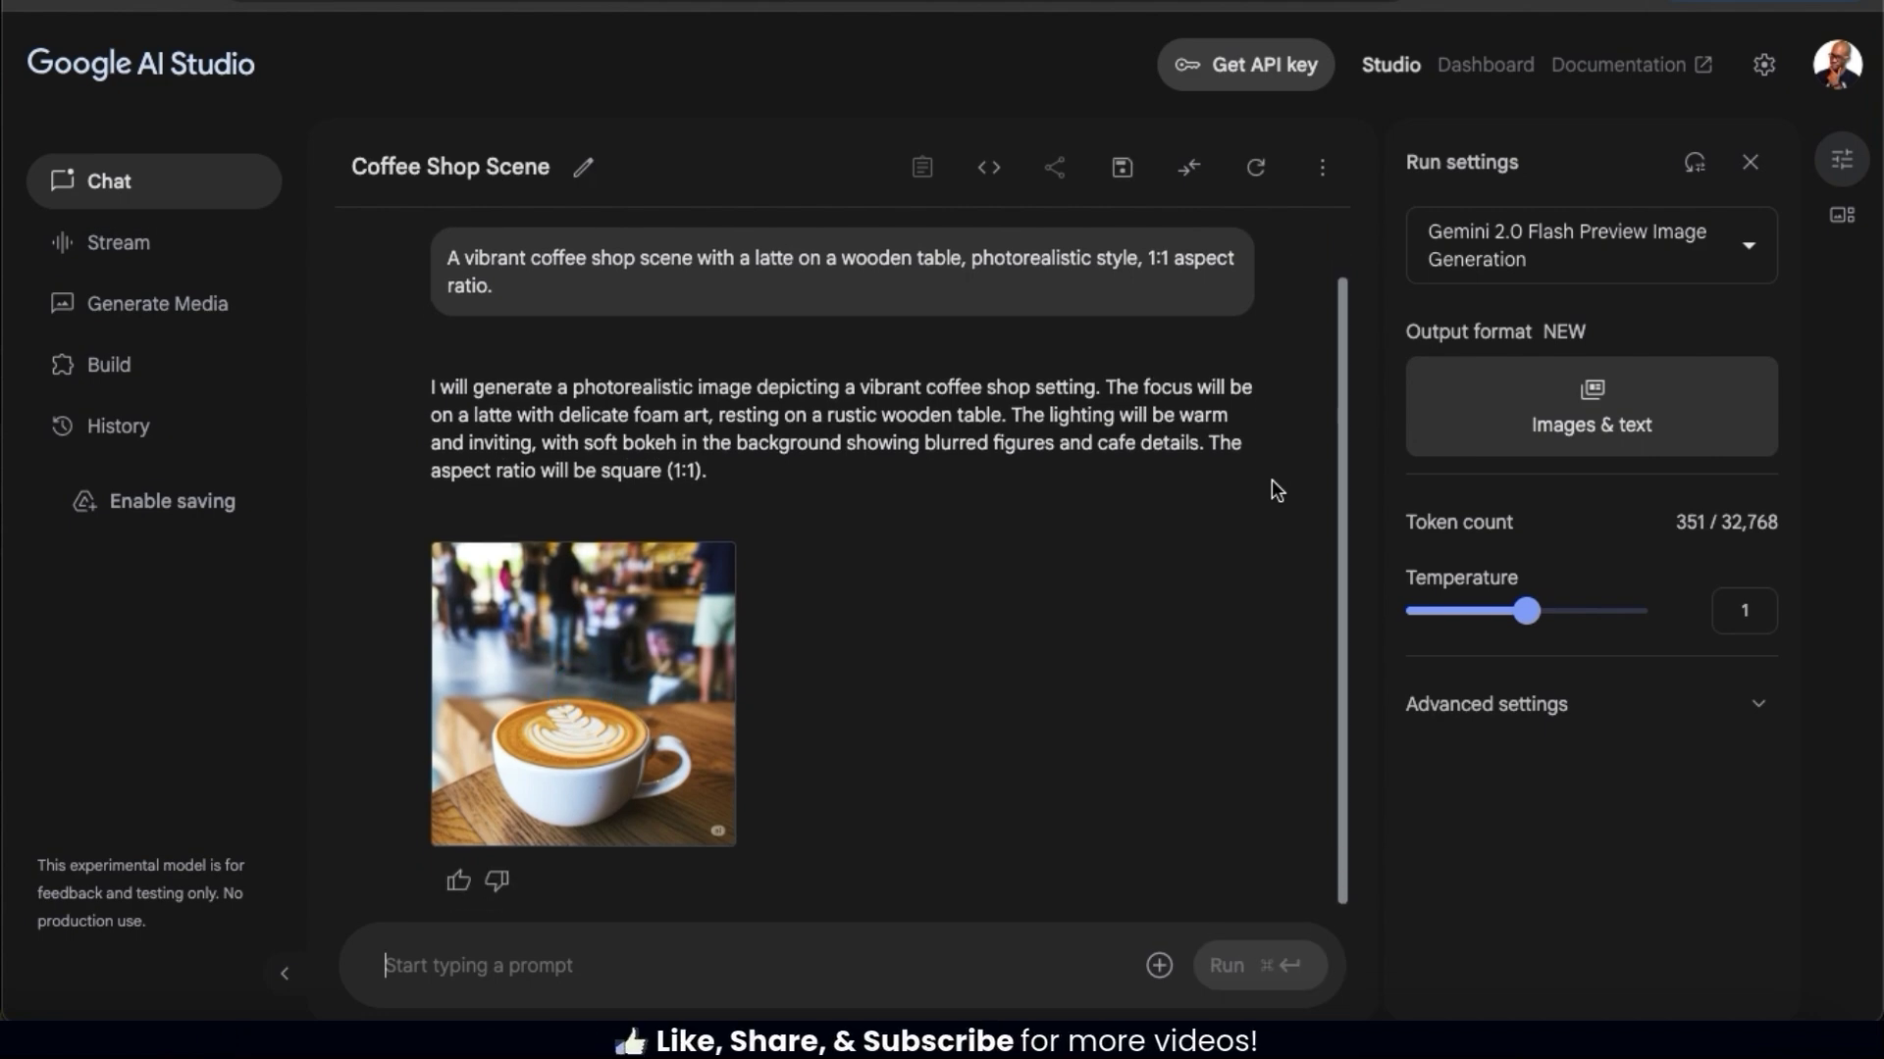
left_click(594, 651)
scroll(701, 593, "down", 3)
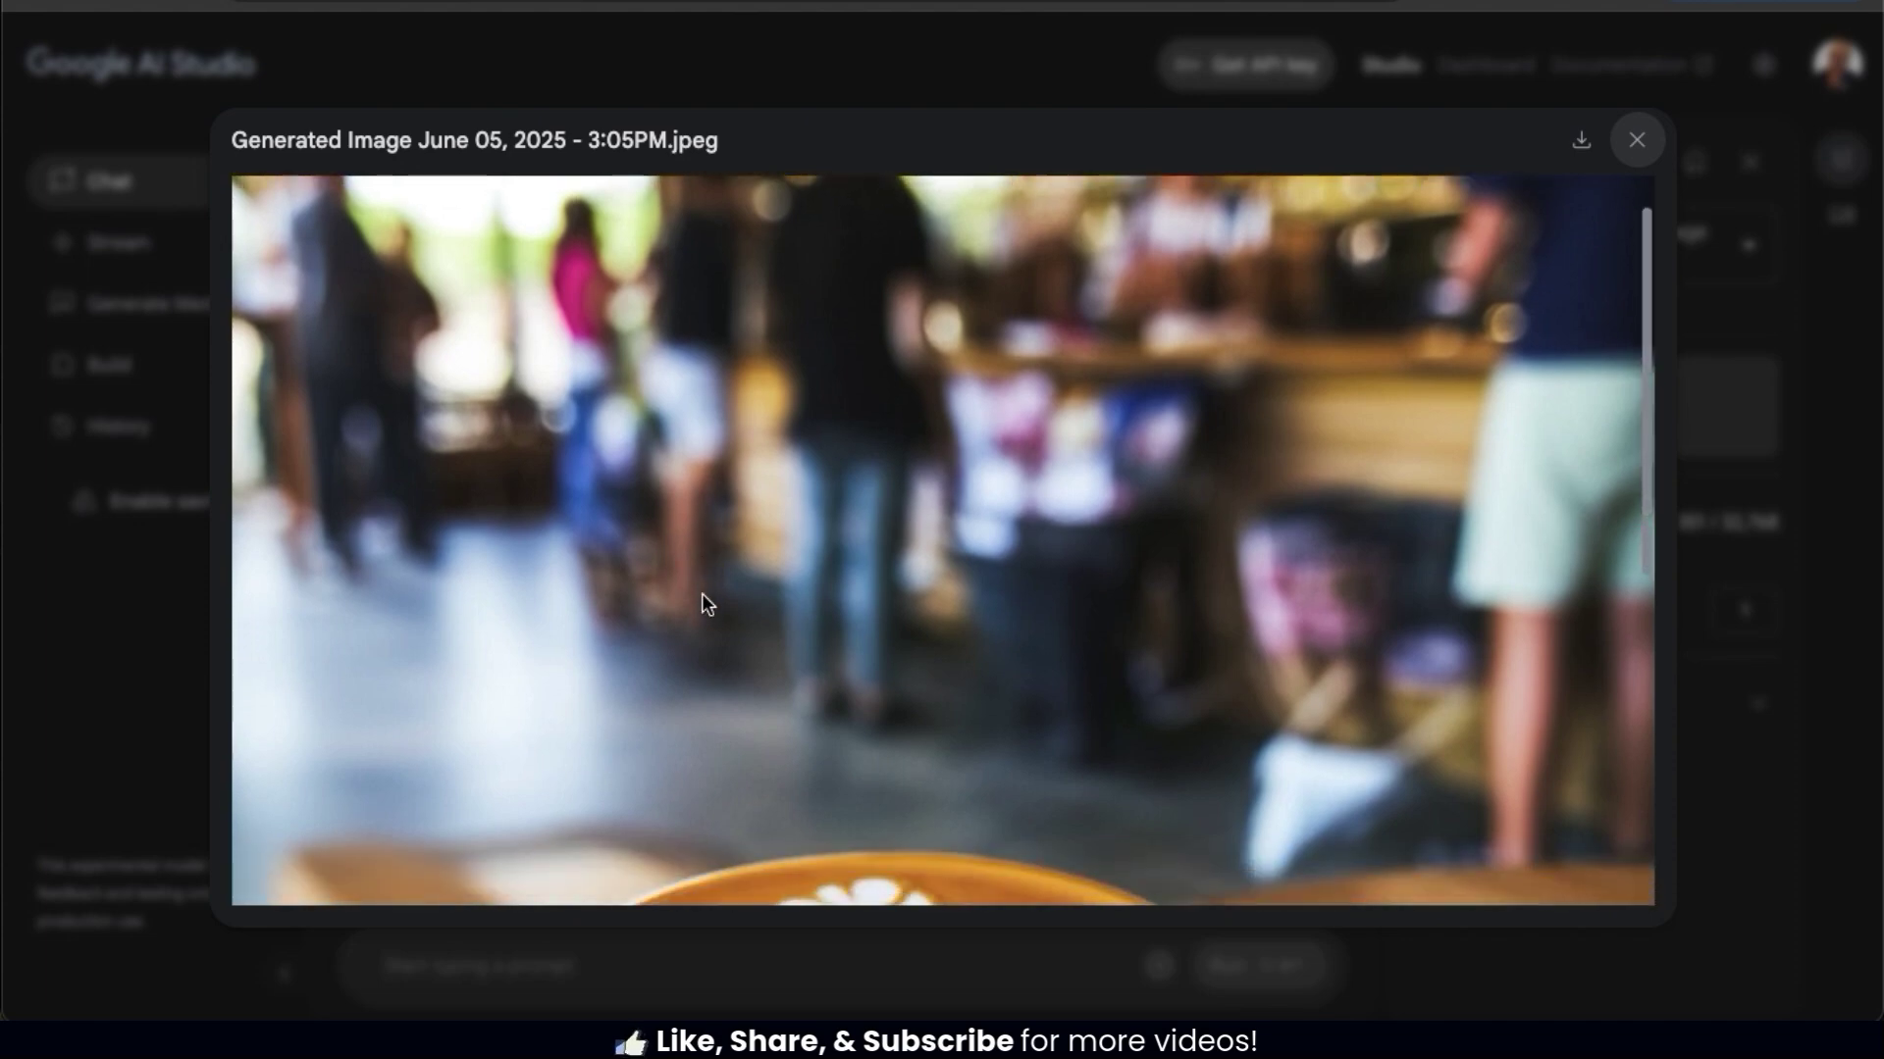
scroll(703, 593, "down", 3)
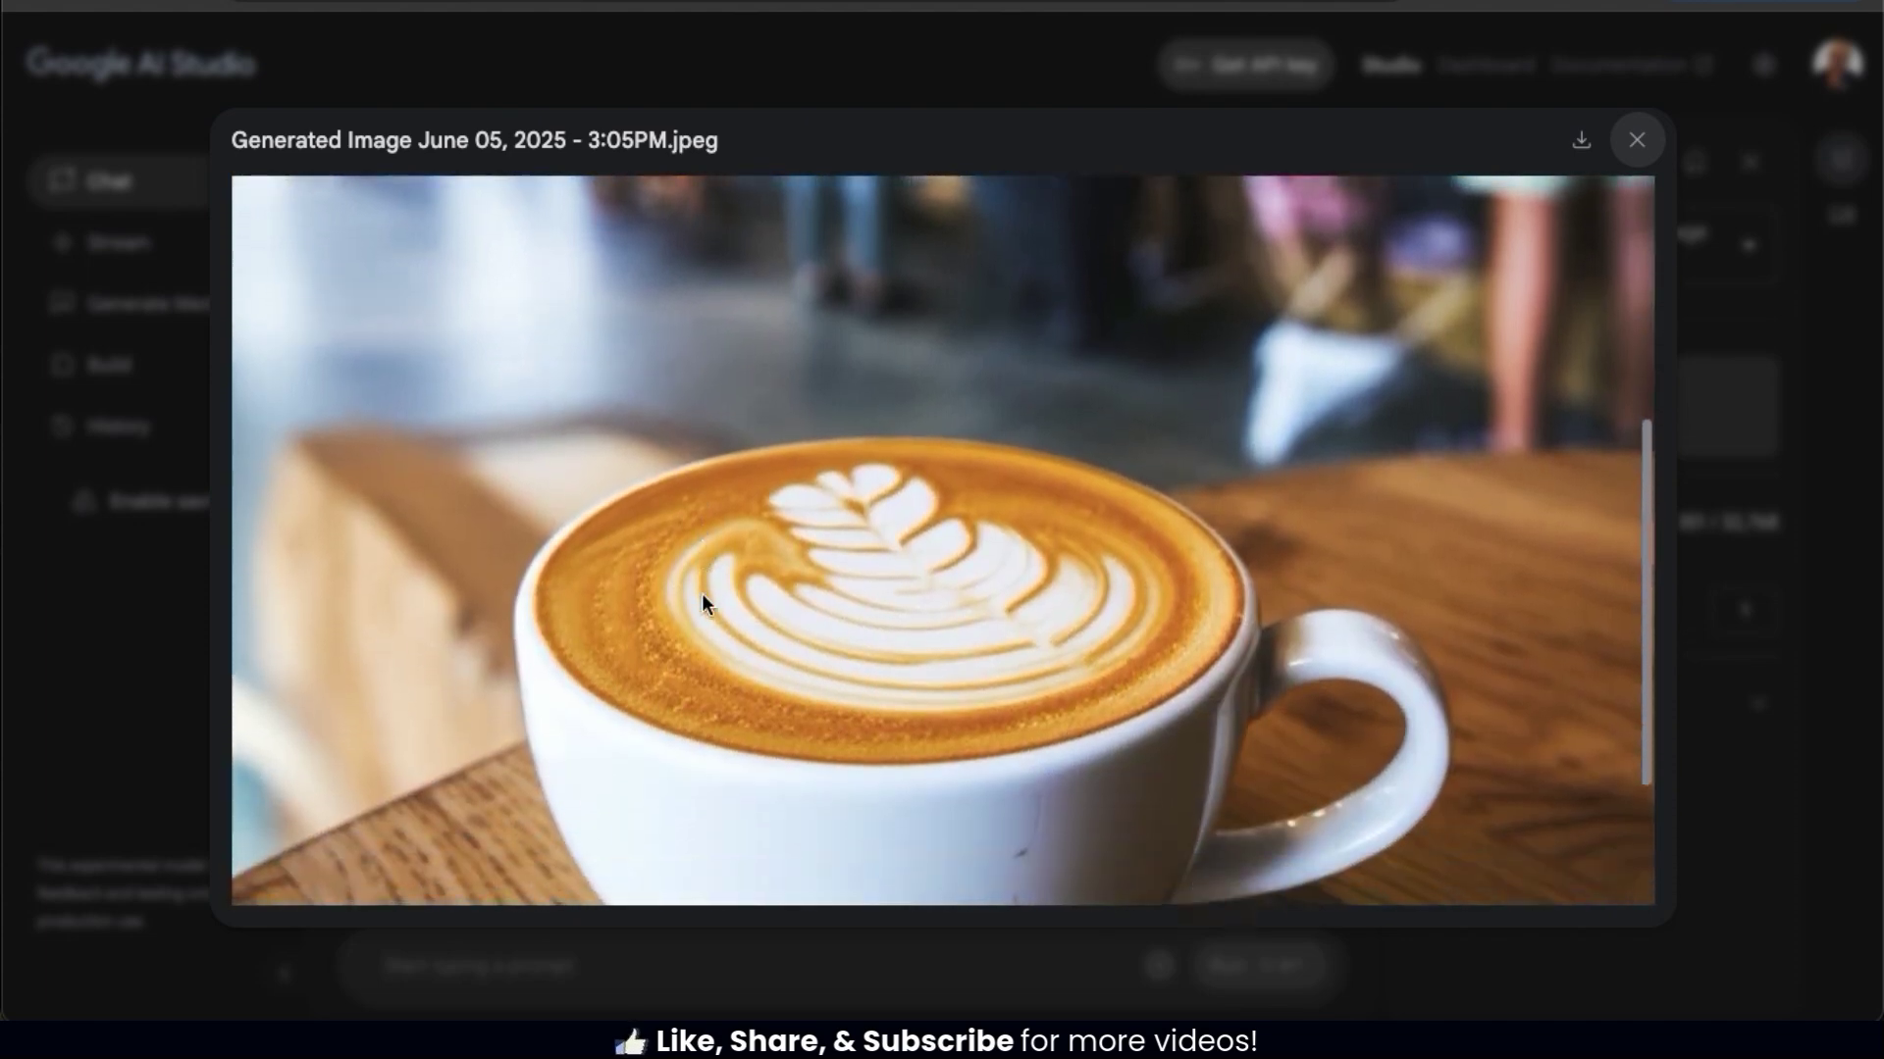
scroll(702, 593, "down", 2)
scroll(703, 594, "down", 1)
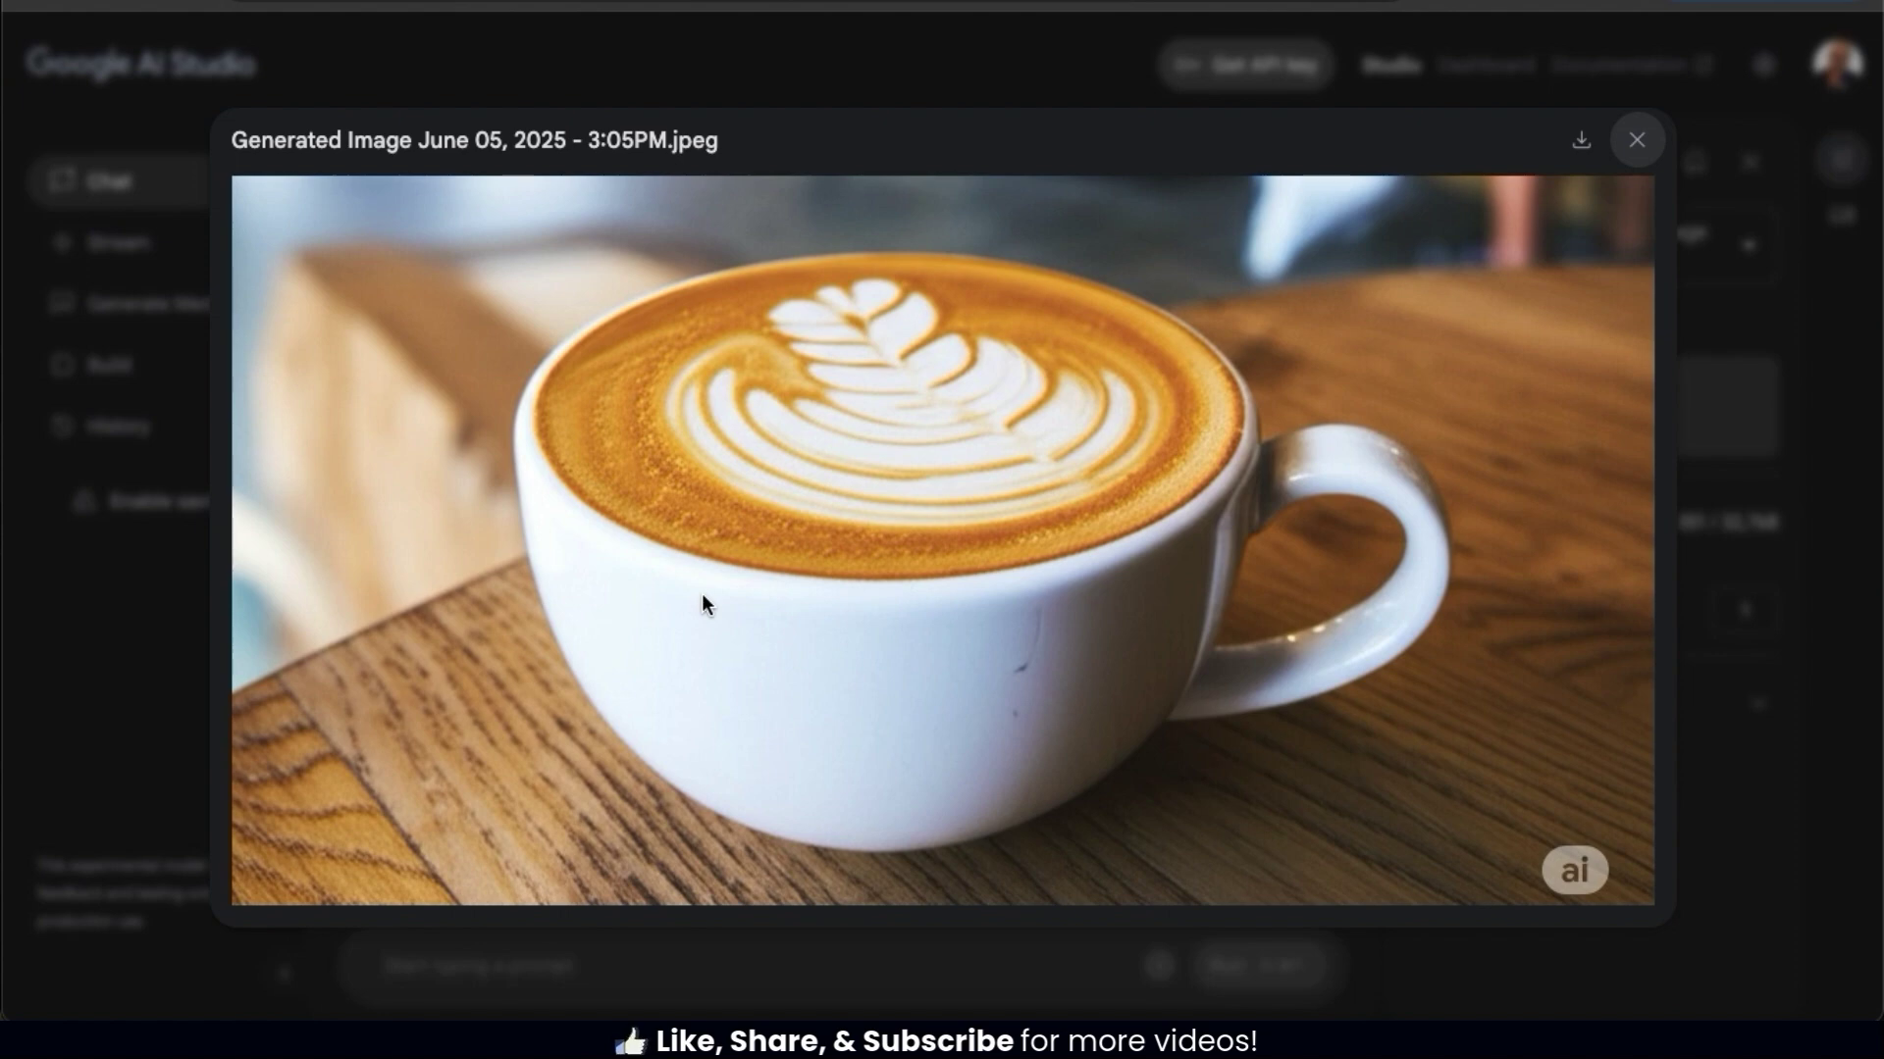
scroll(702, 593, "down", 1)
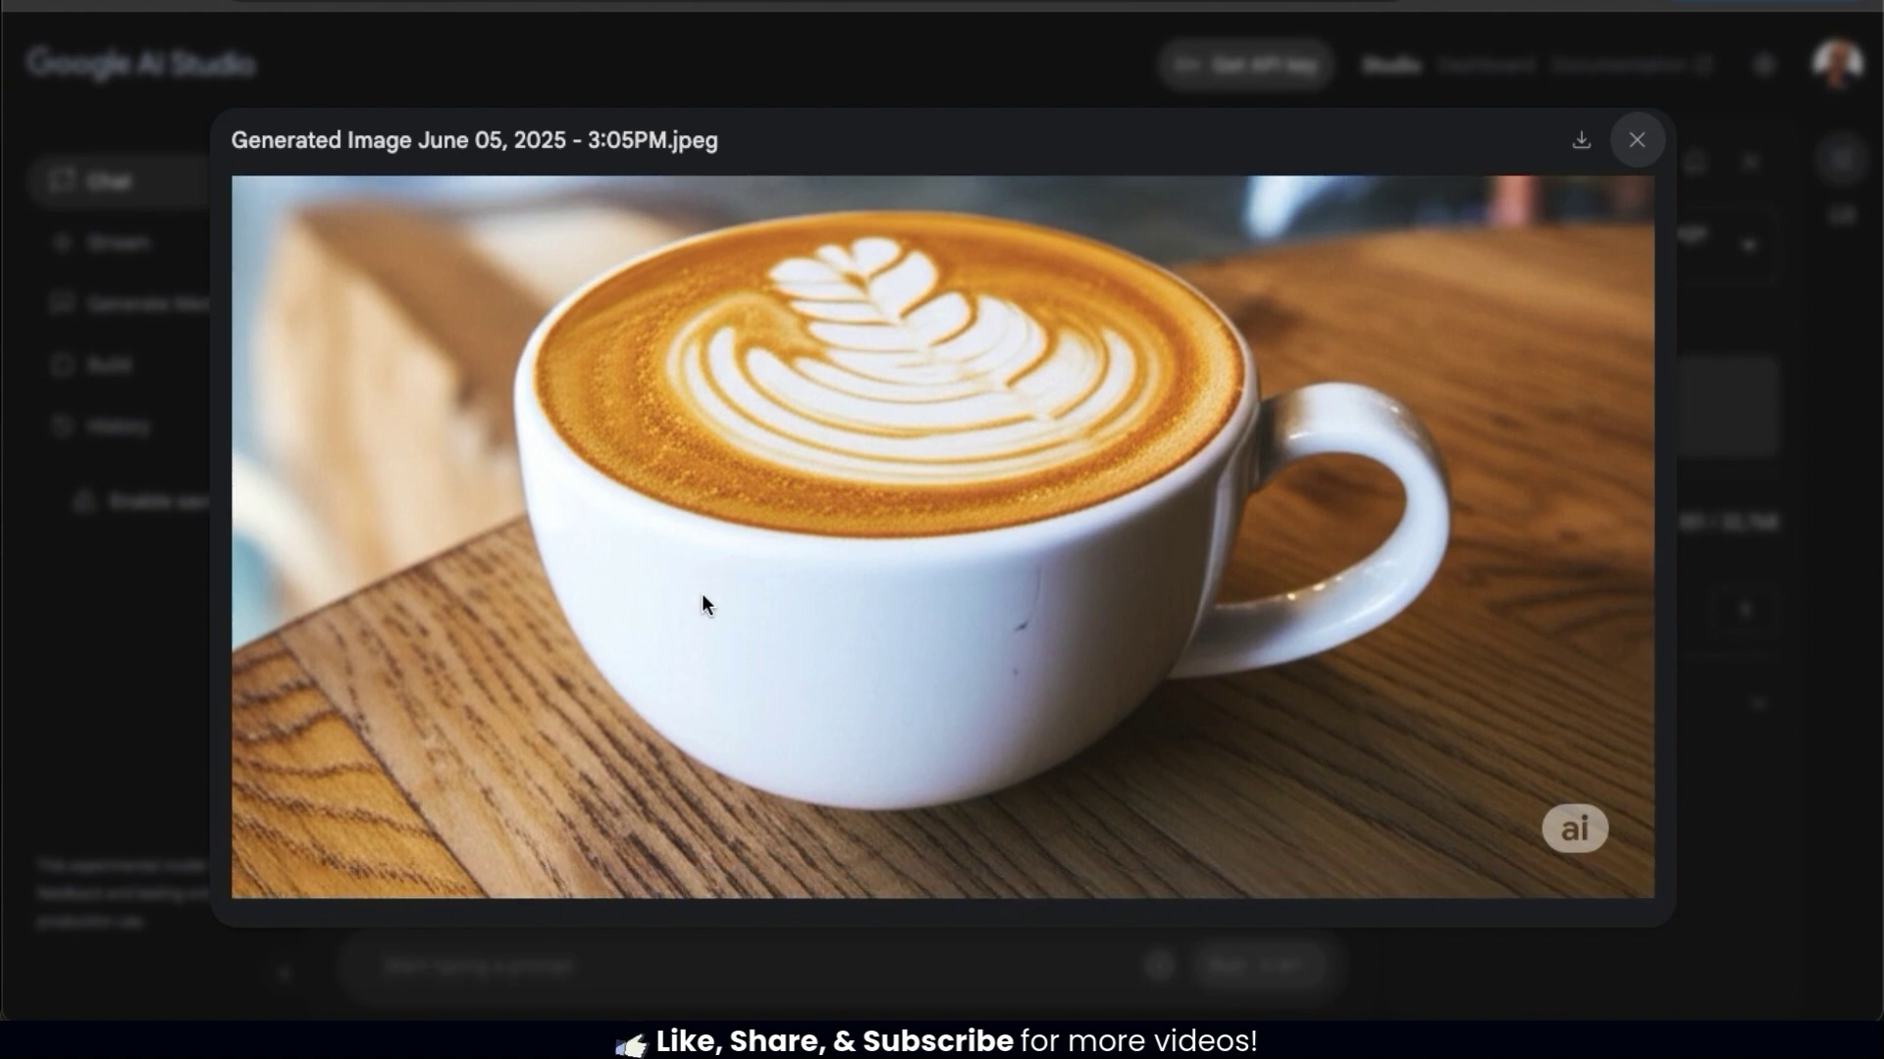
scroll(702, 593, "up", 3)
scroll(701, 592, "up", 4)
scroll(702, 593, "up", 3)
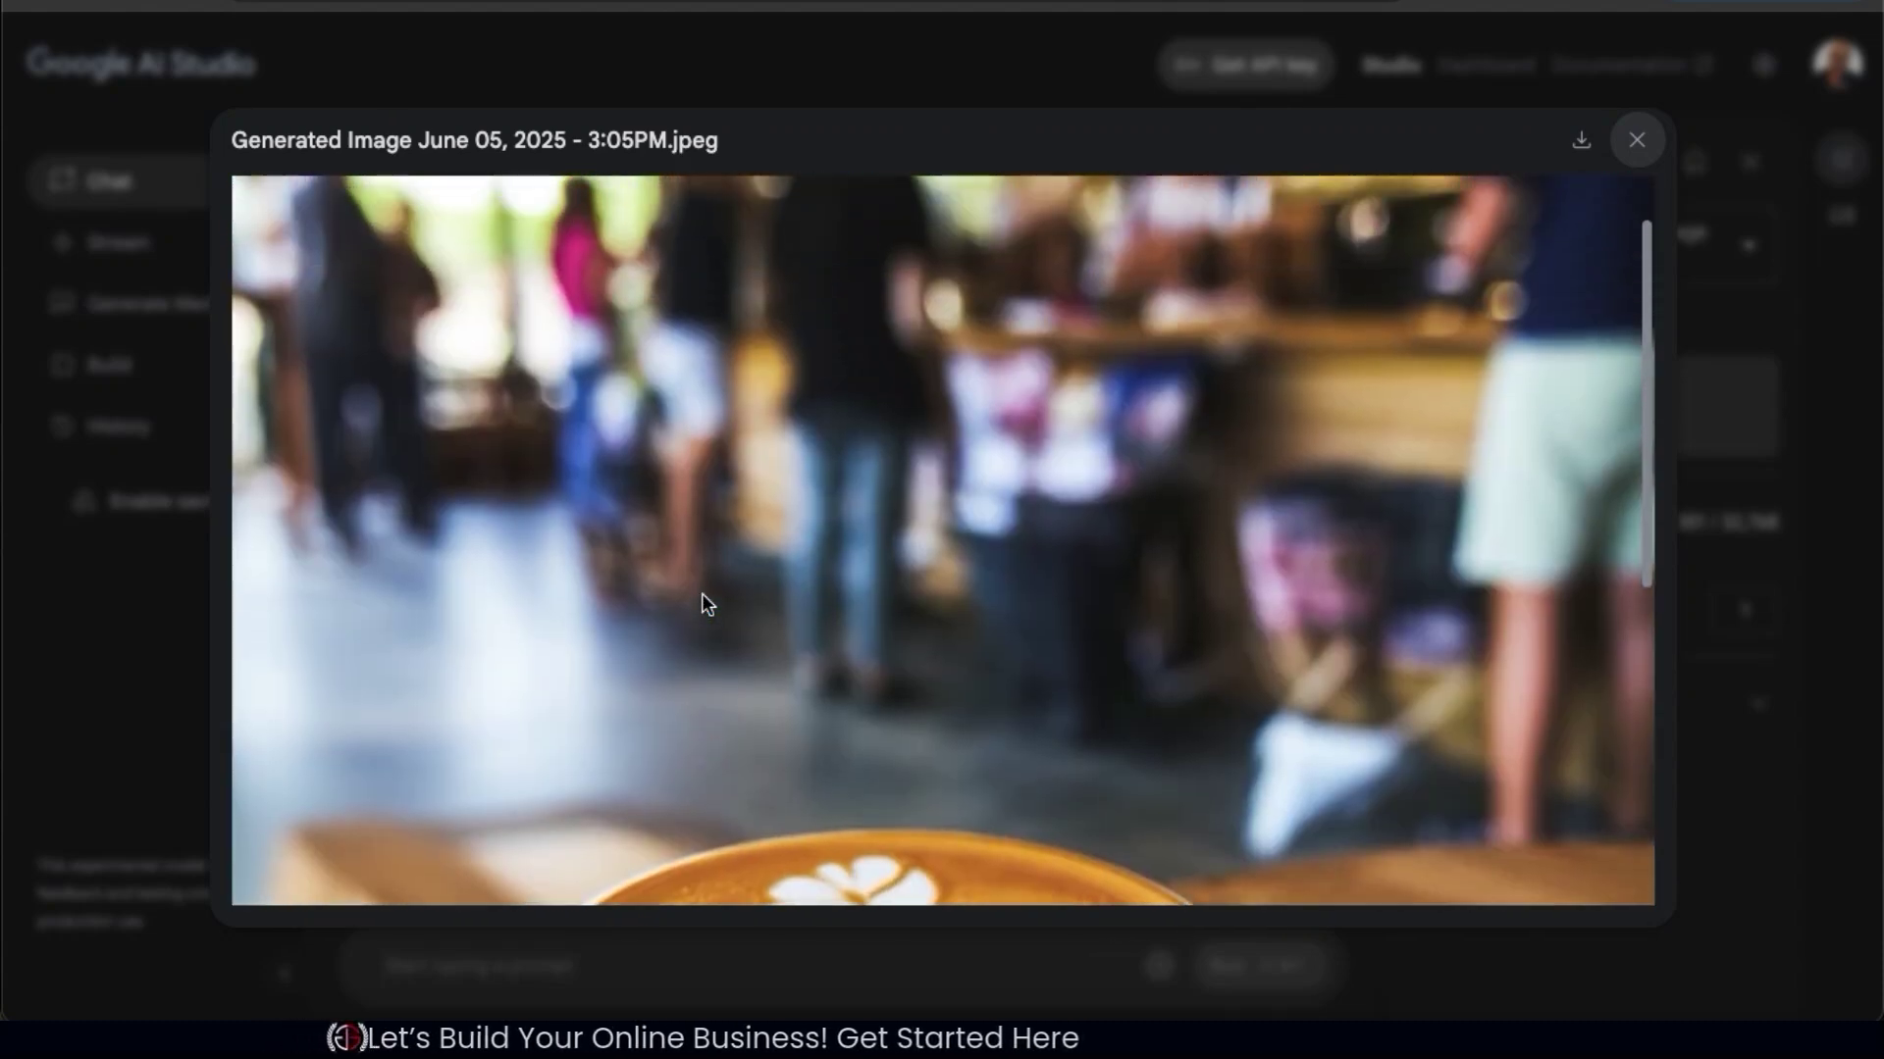
scroll(701, 593, "up", 3)
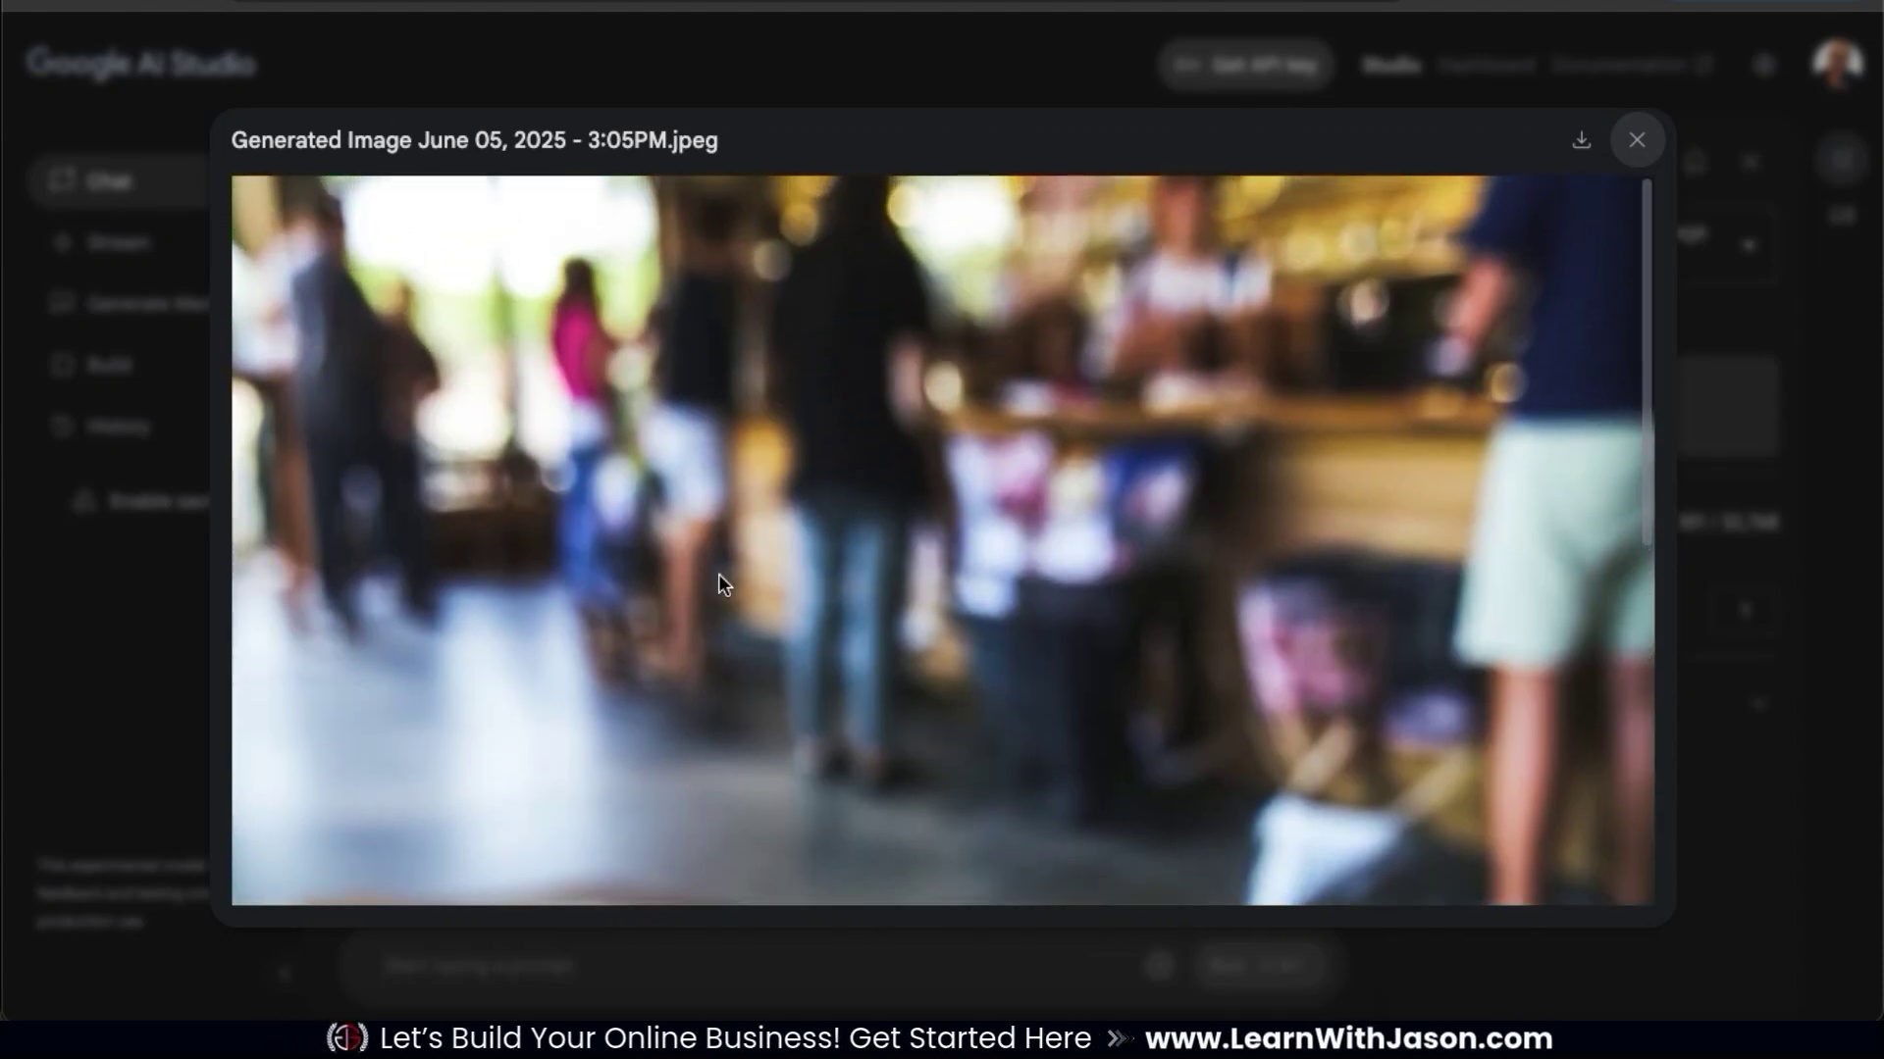
left_click(1637, 140)
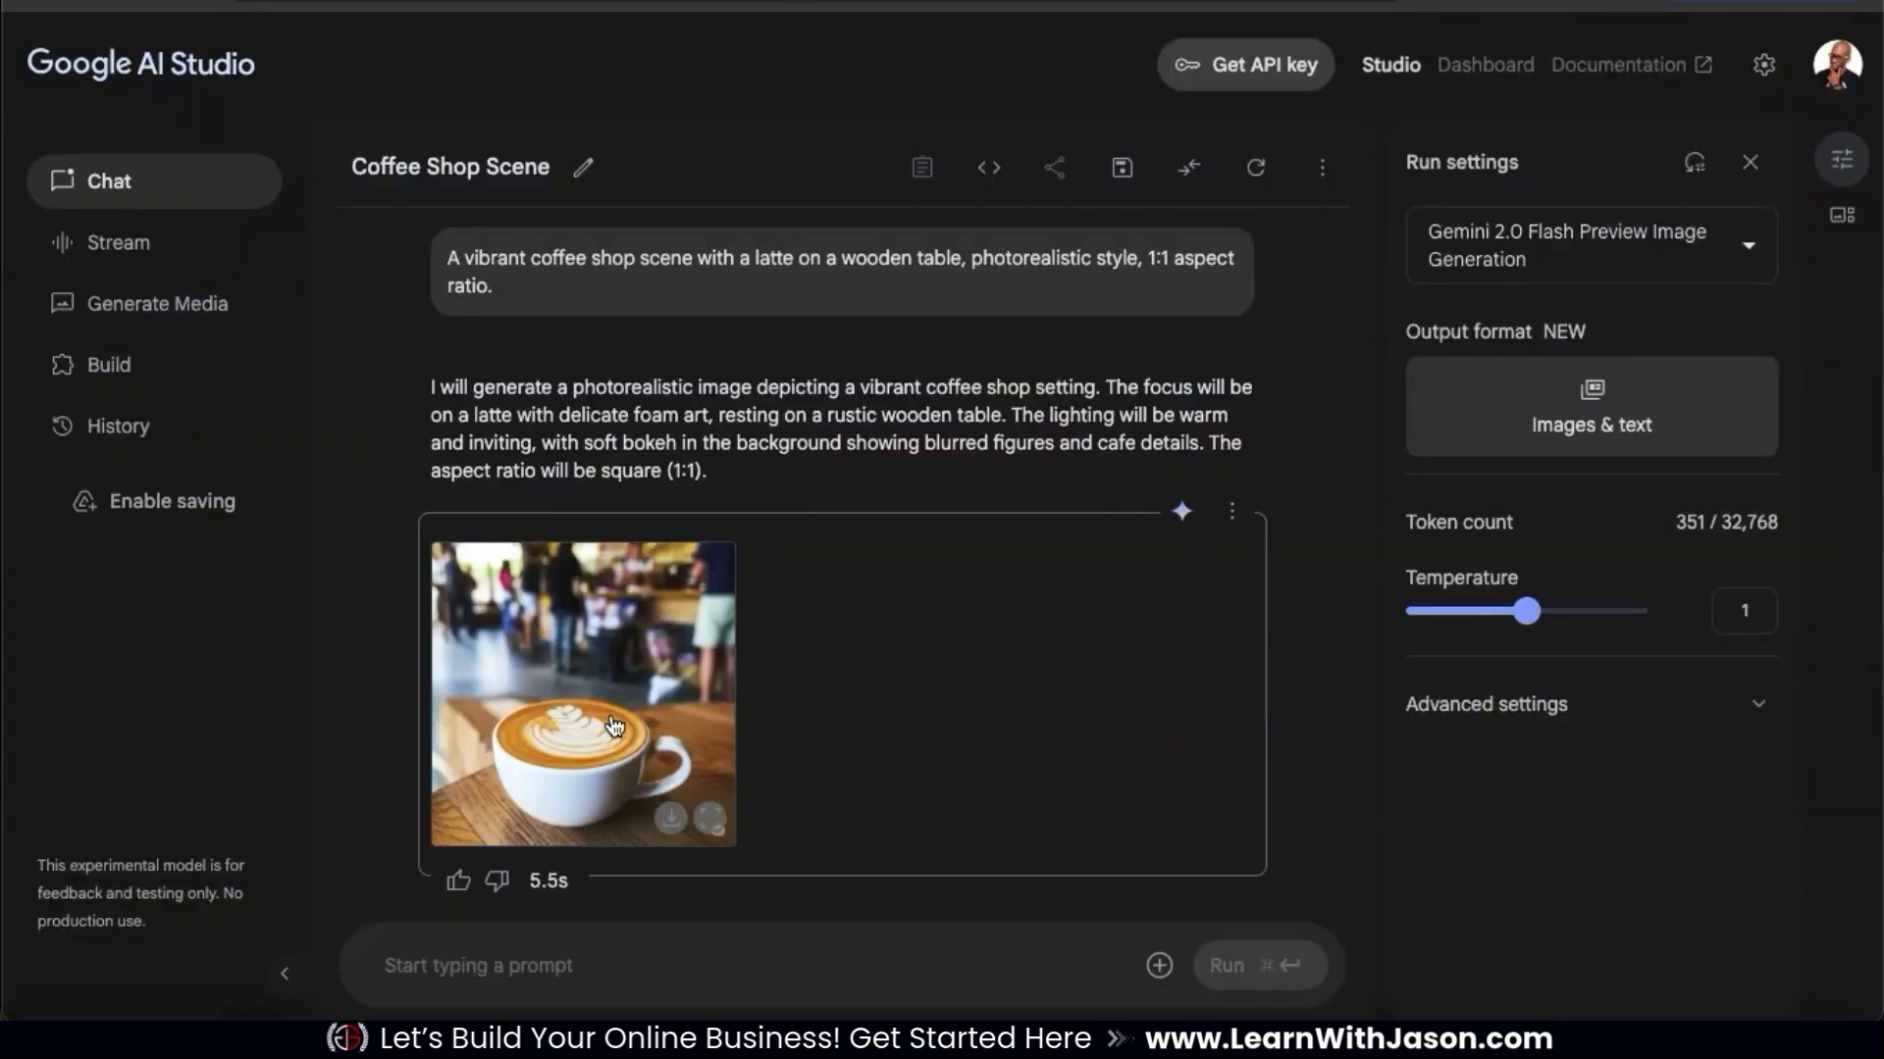
- Send the follow-up 'Add steam to show it's hot coffee' to edit the latte image
left_click(813, 966)
type("Add steam to show")
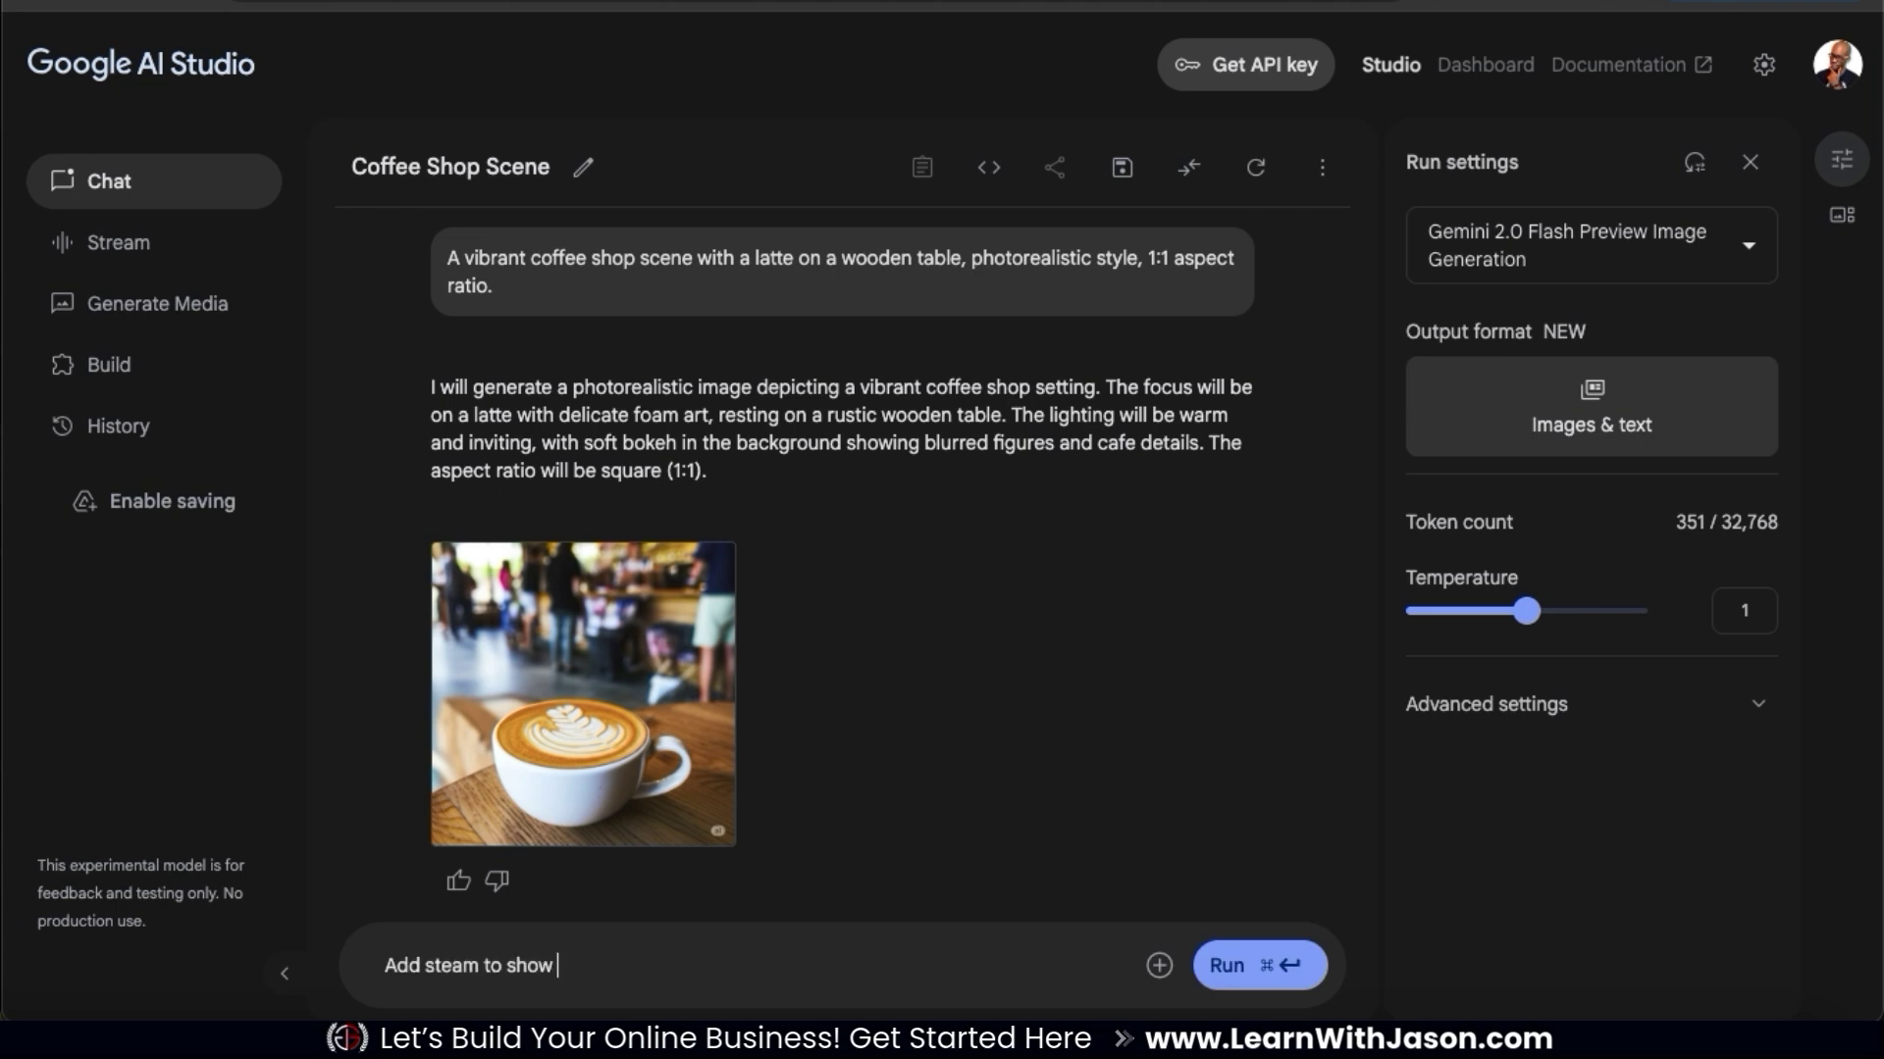
type("hot coffee")
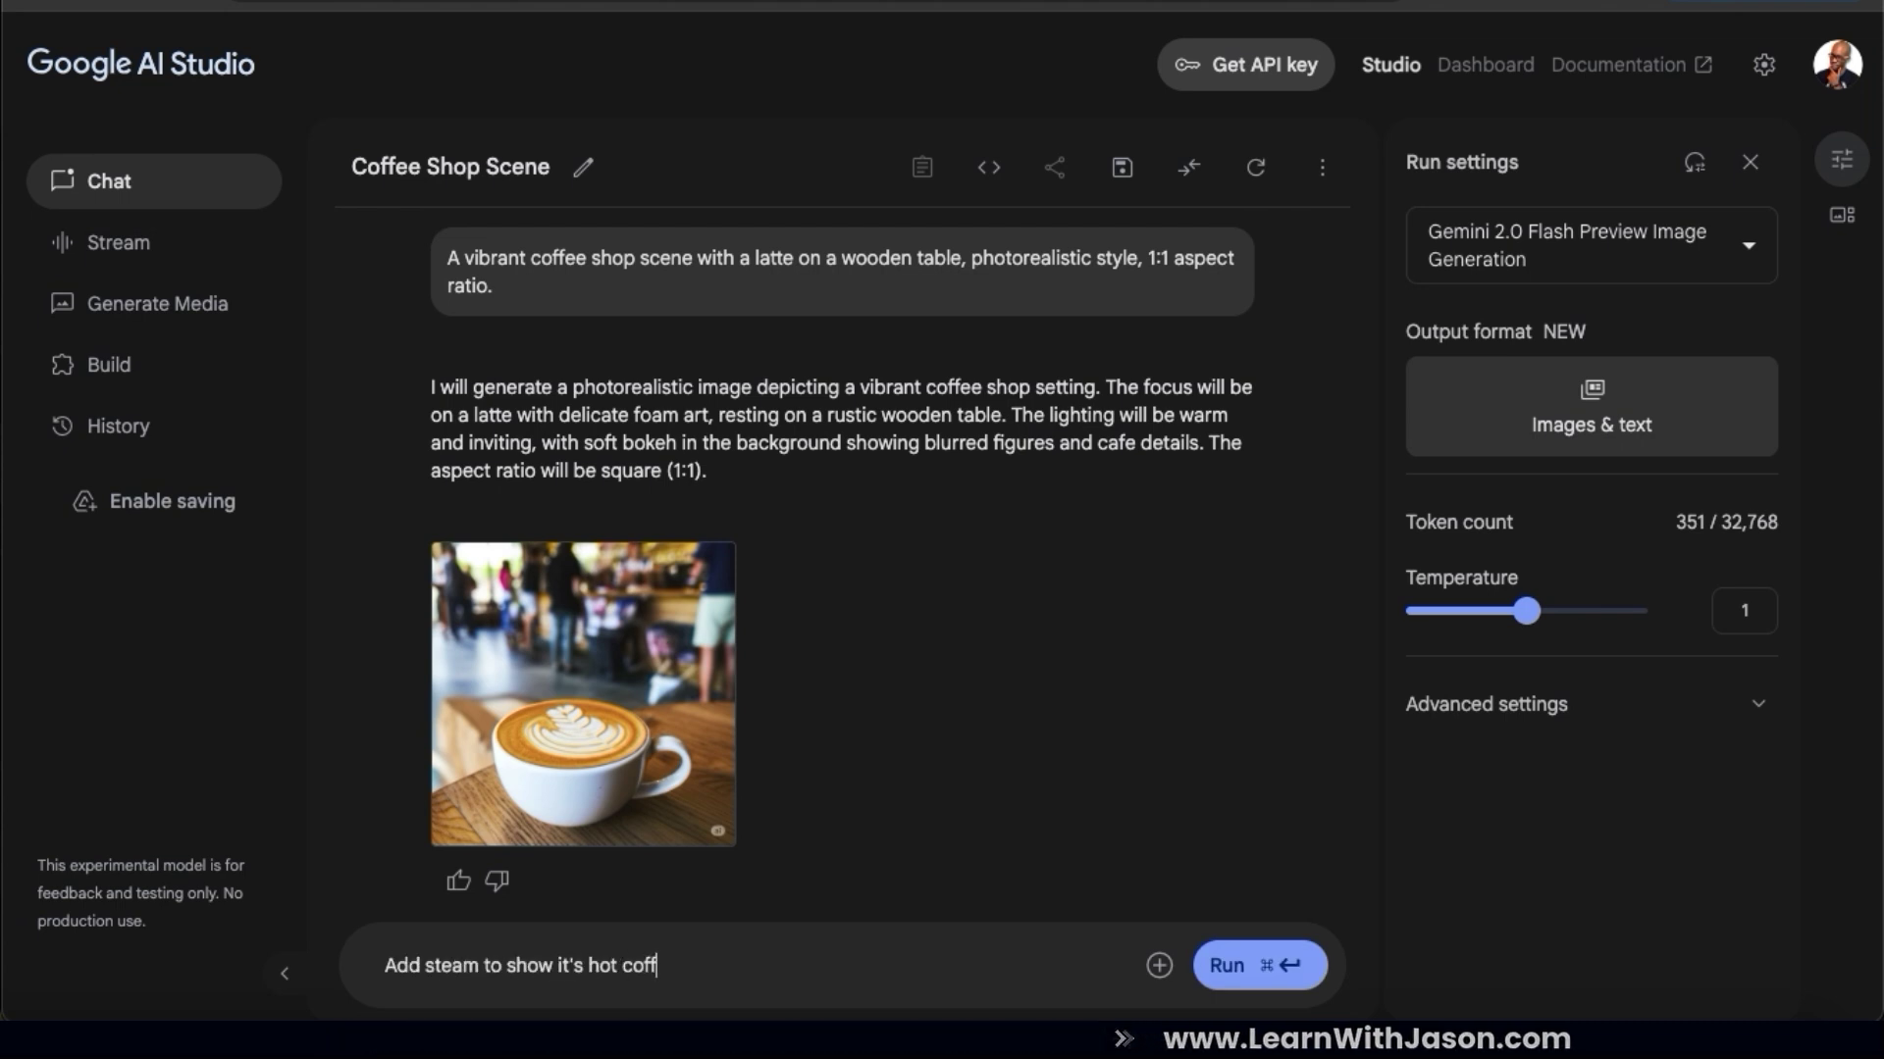
left_click(1227, 966)
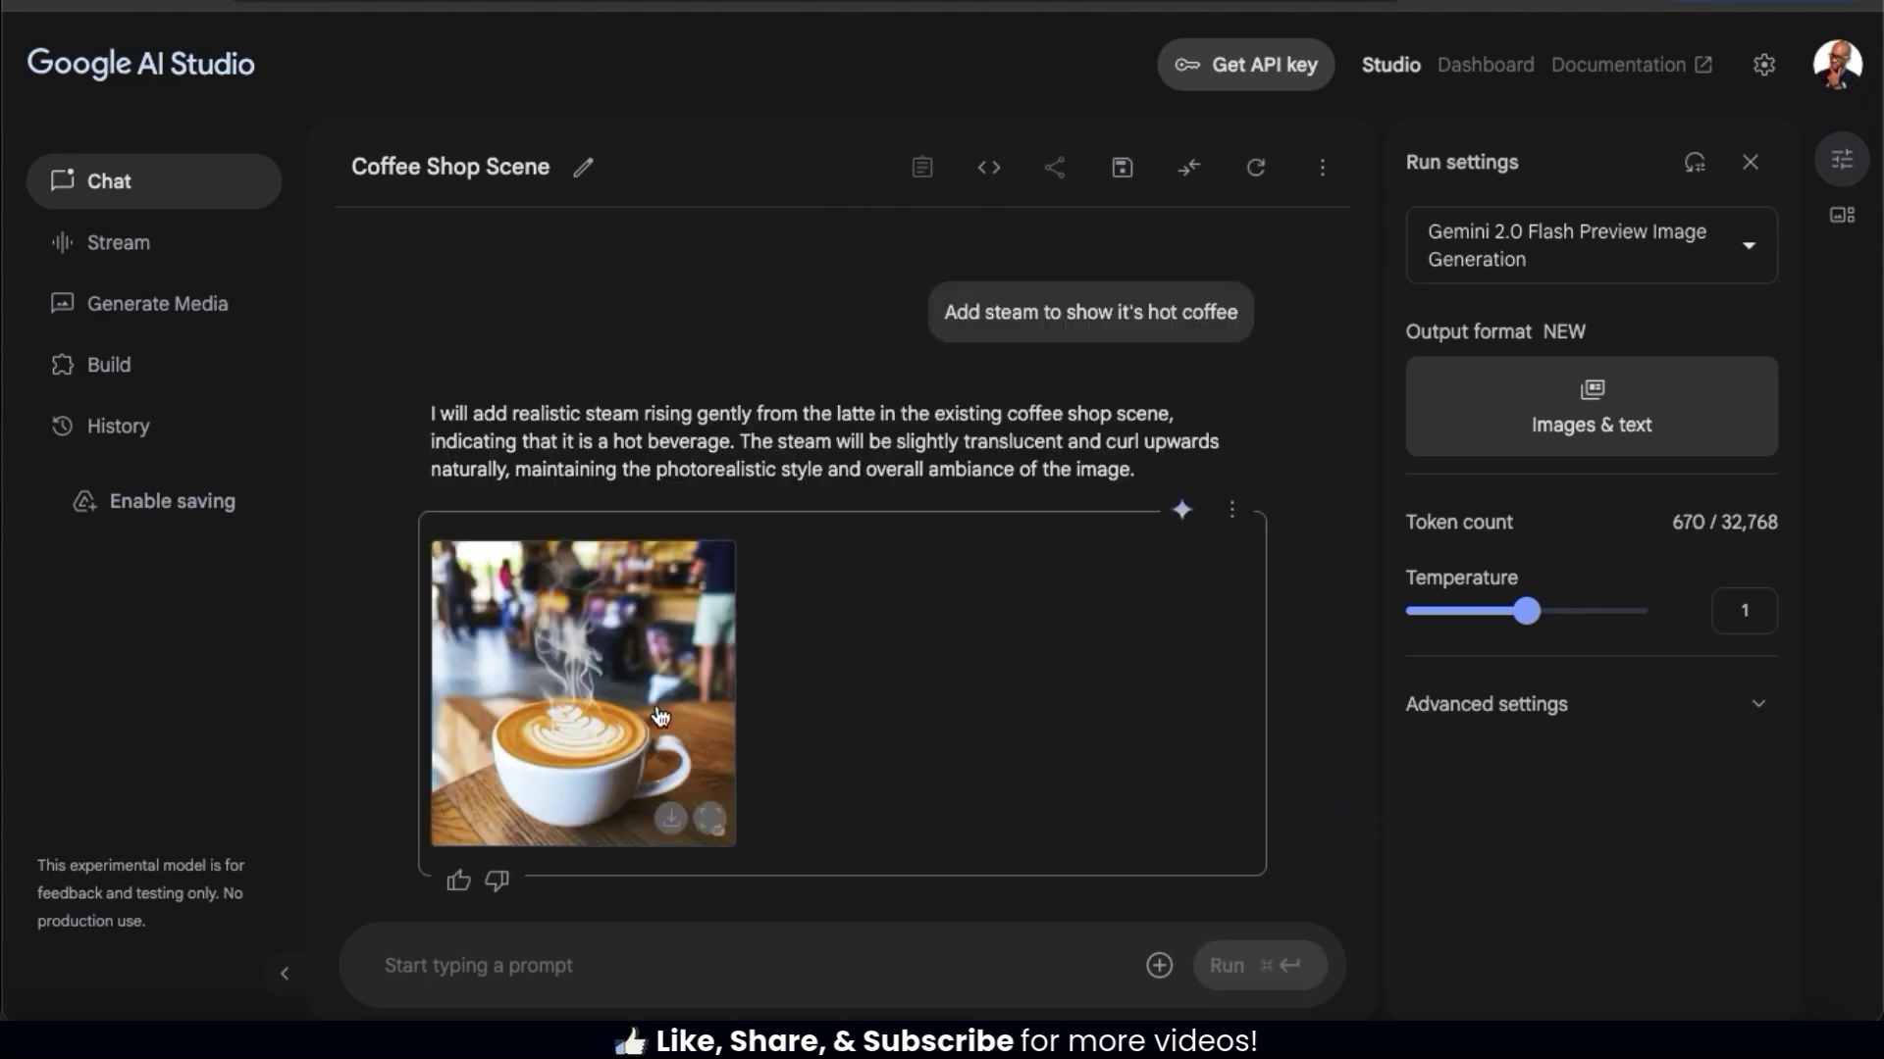
- Enlarge the steamy latte image in the viewer before heading to Generate Media
left_click(672, 669)
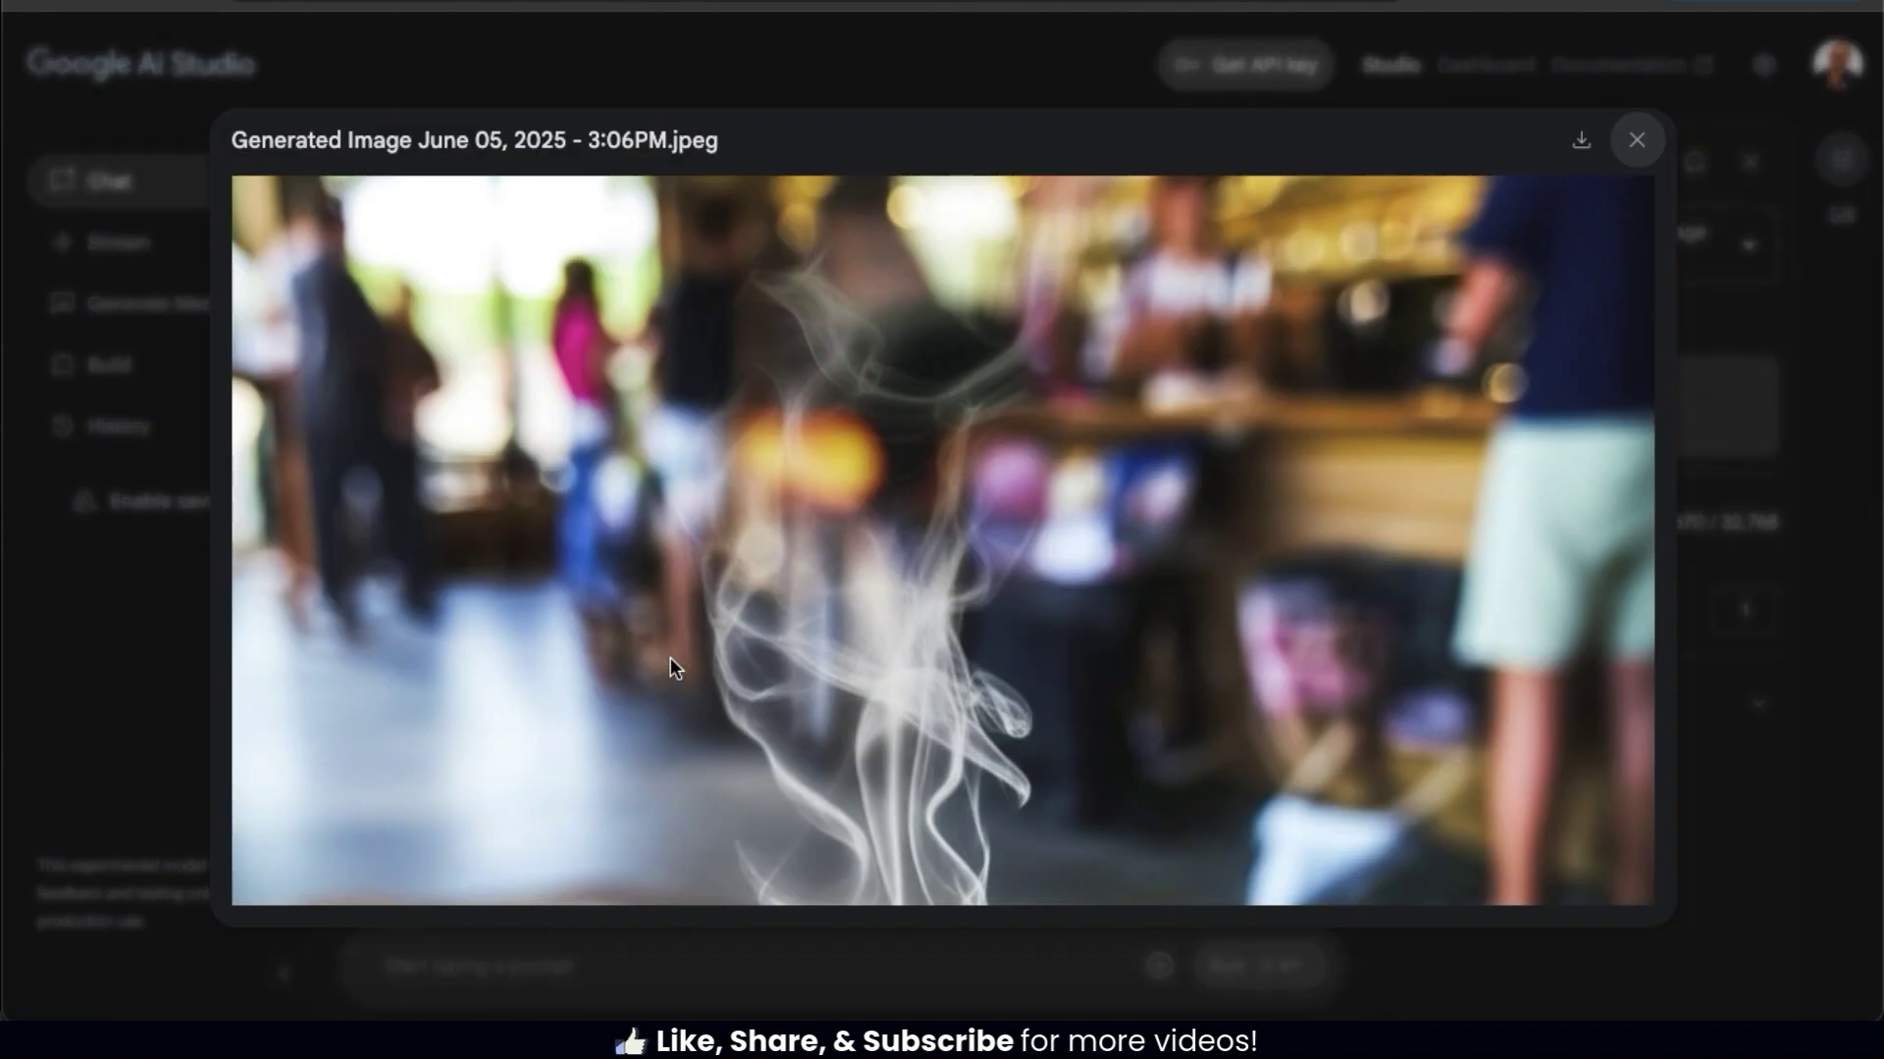
scroll(1213, 602, "down", 5)
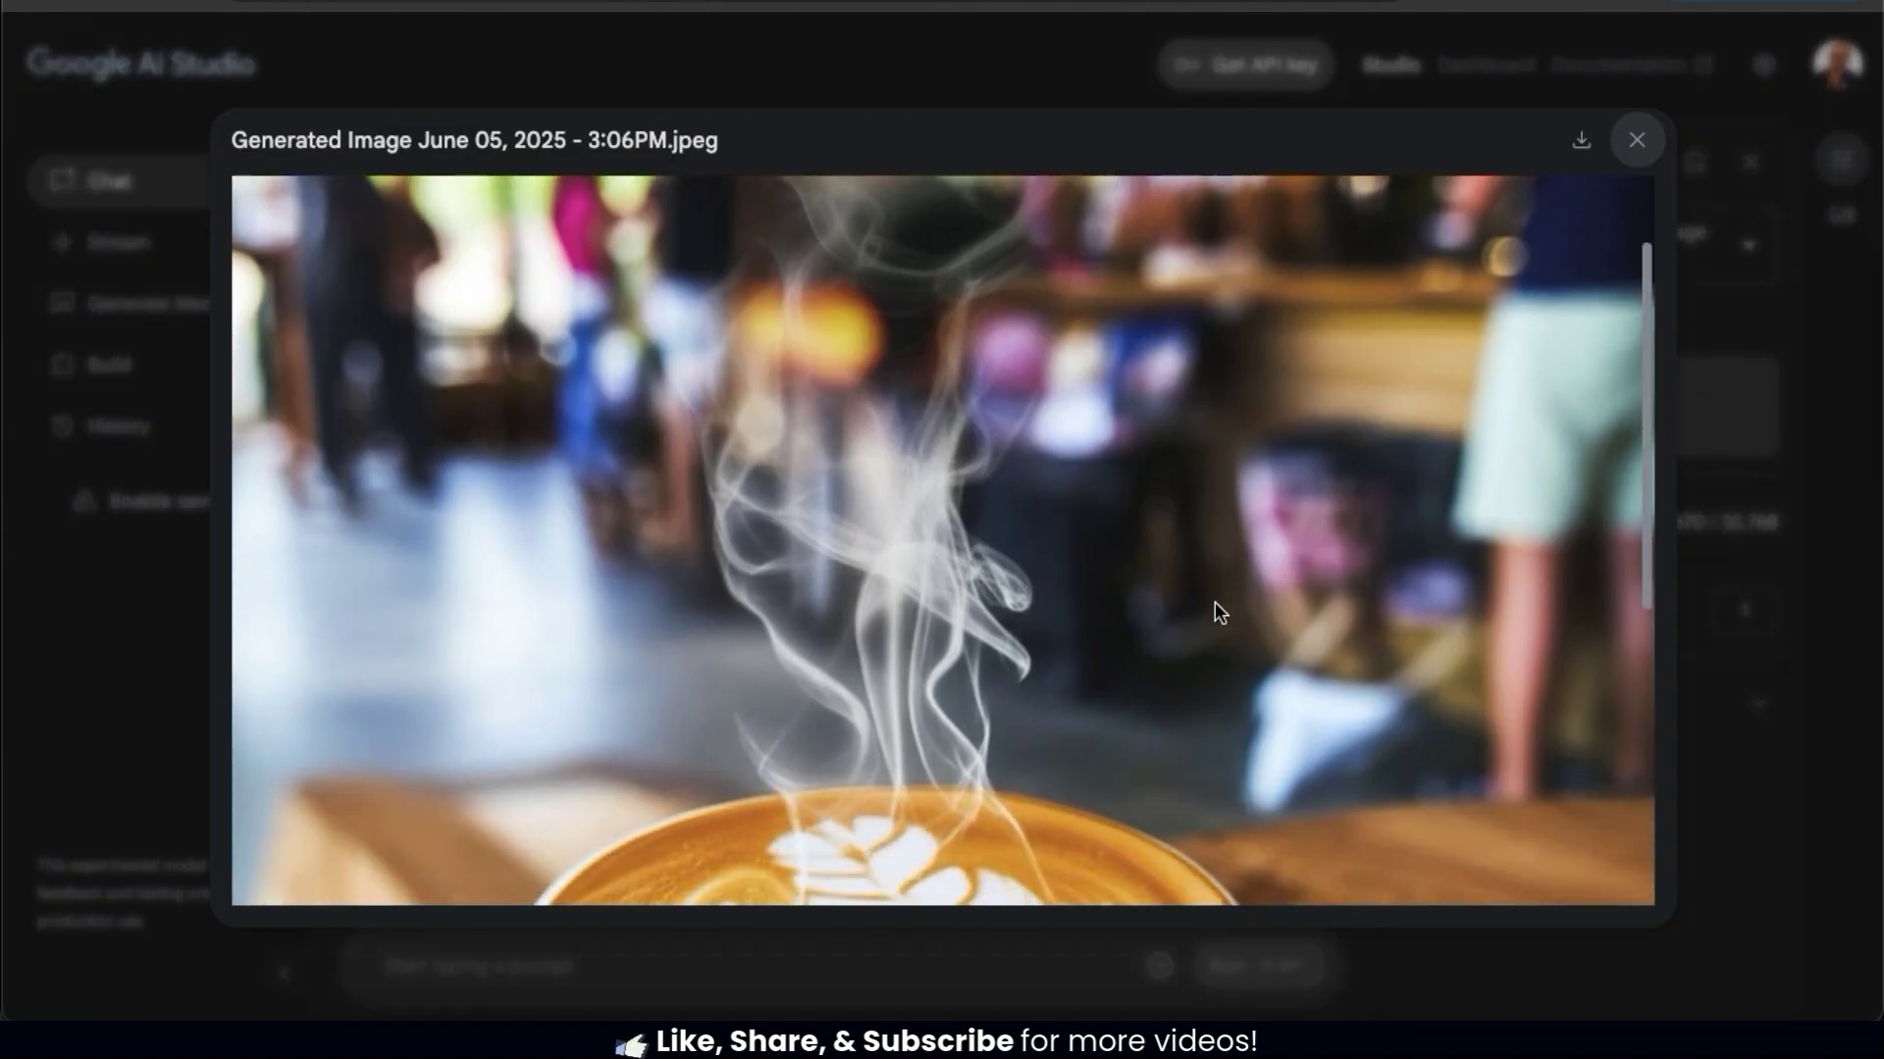
scroll(1215, 602, "down", 5)
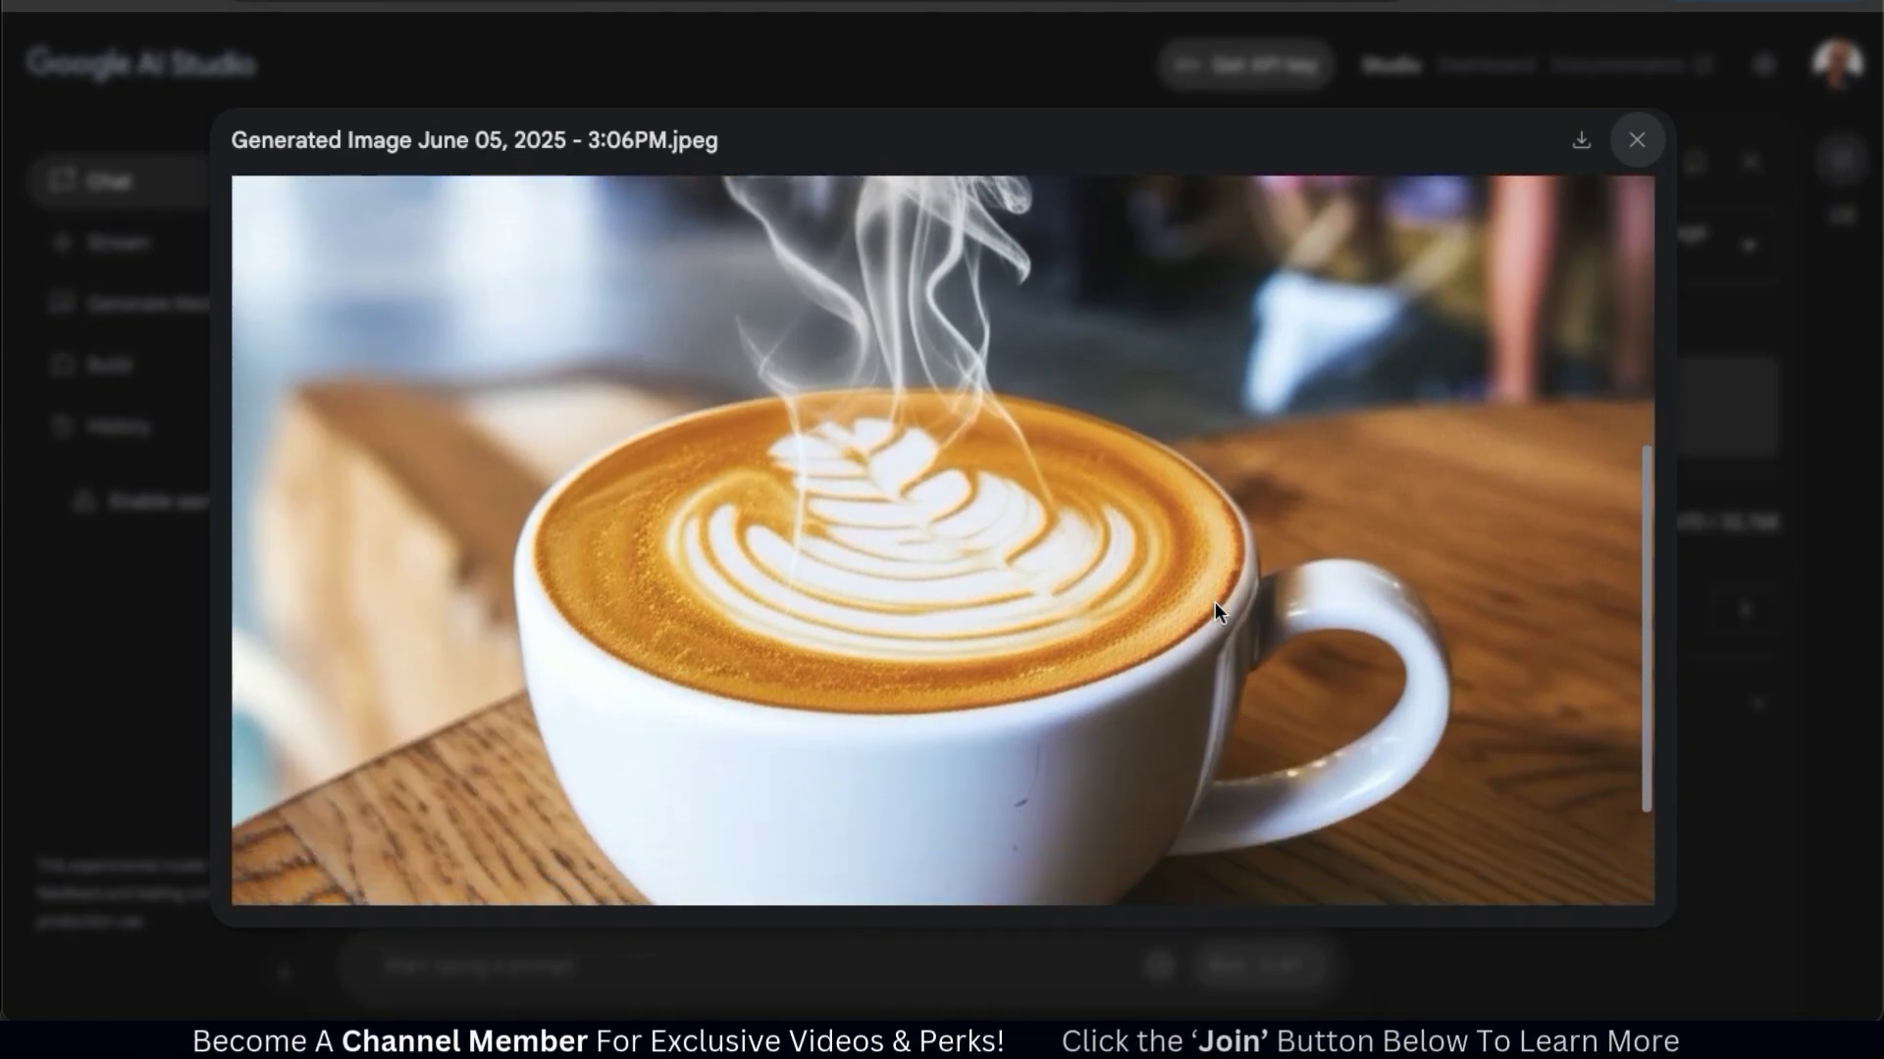
scroll(1215, 602, "up", 8)
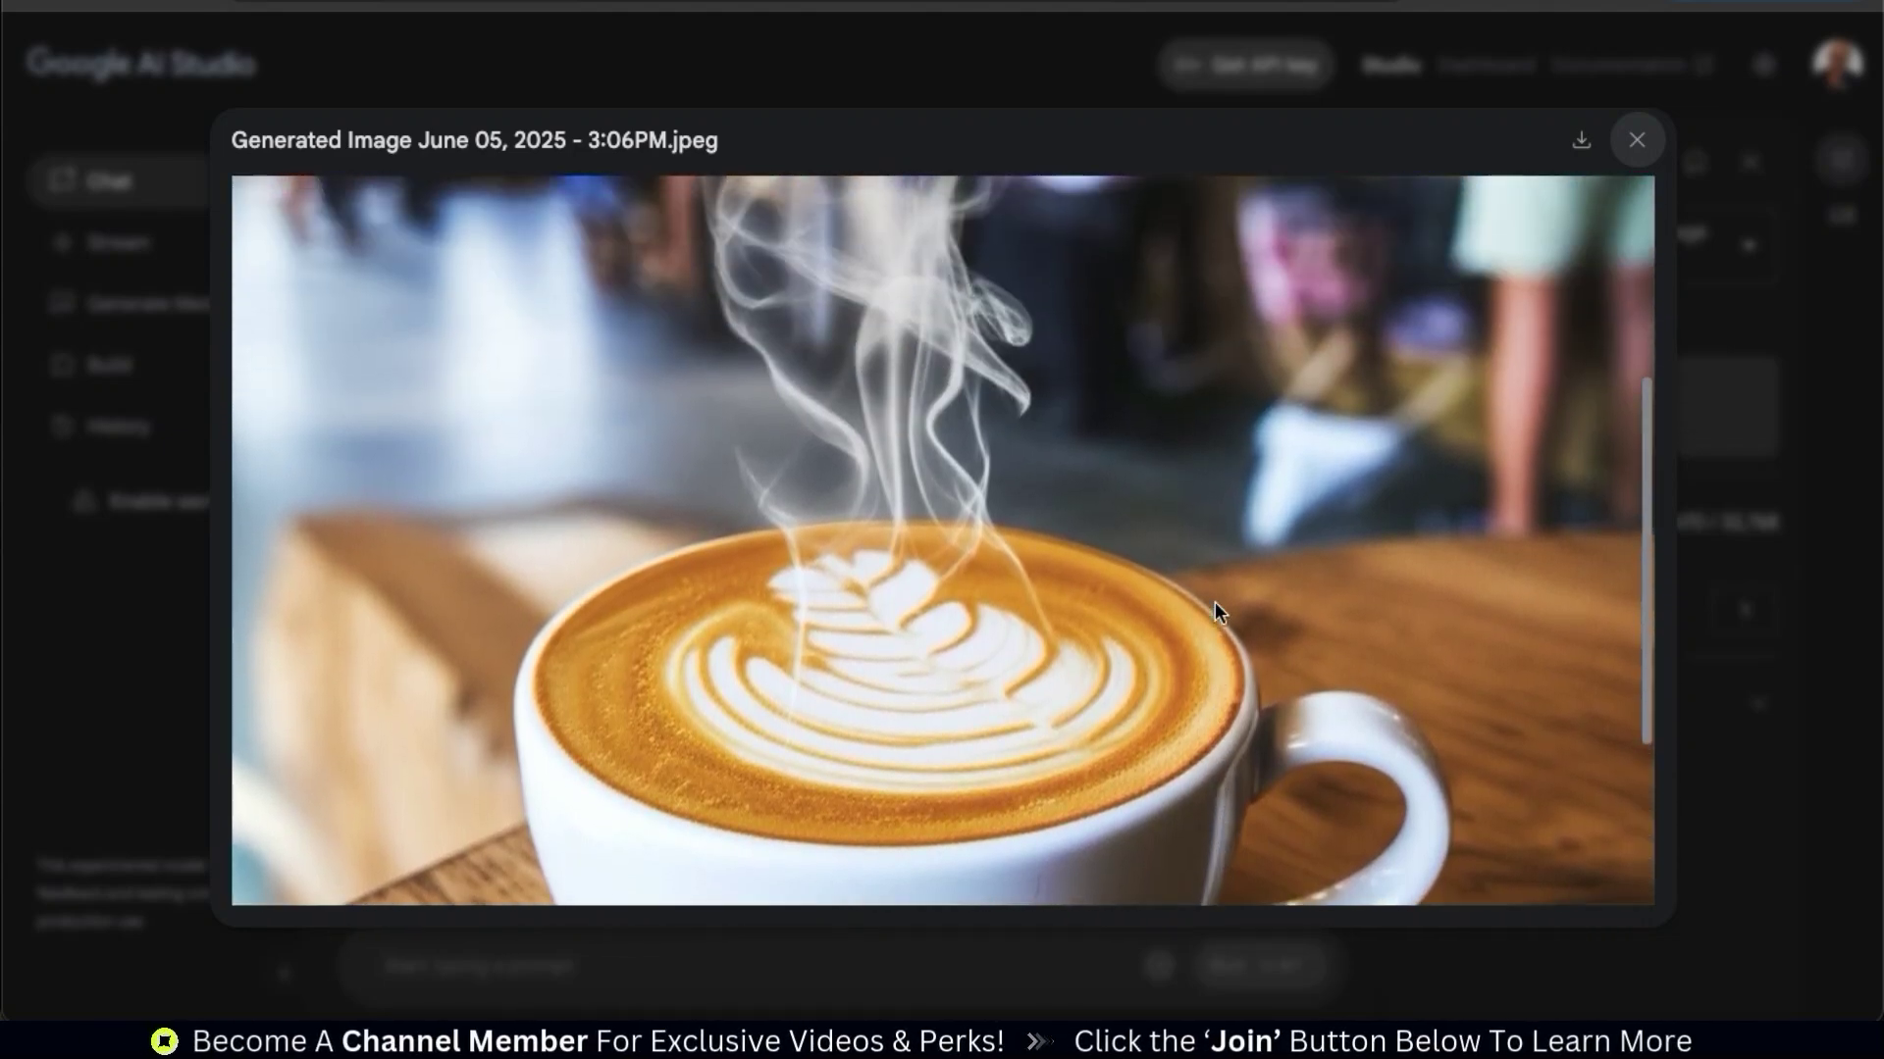
scroll(1214, 602, "up", 6)
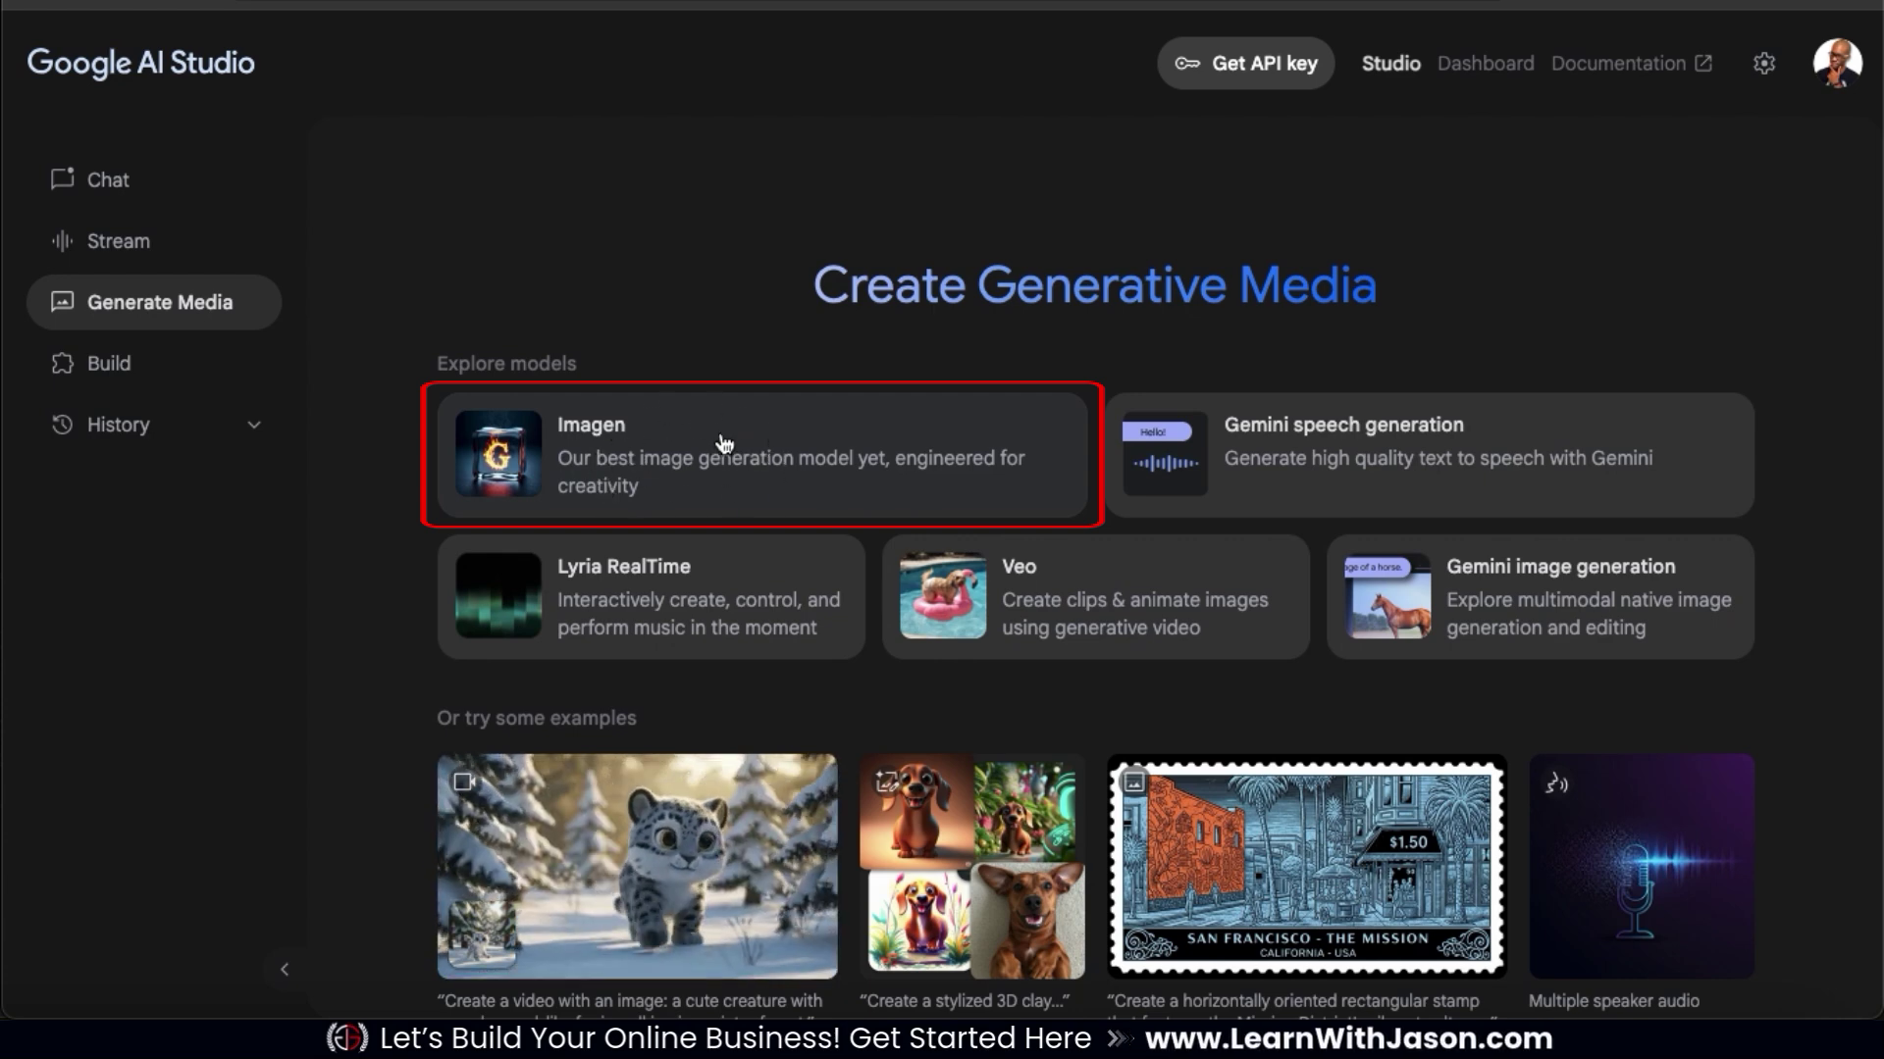
- Launch the Imagen generator from the model cards and dismiss the quota notice
left_click(721, 448)
left_click(1303, 274)
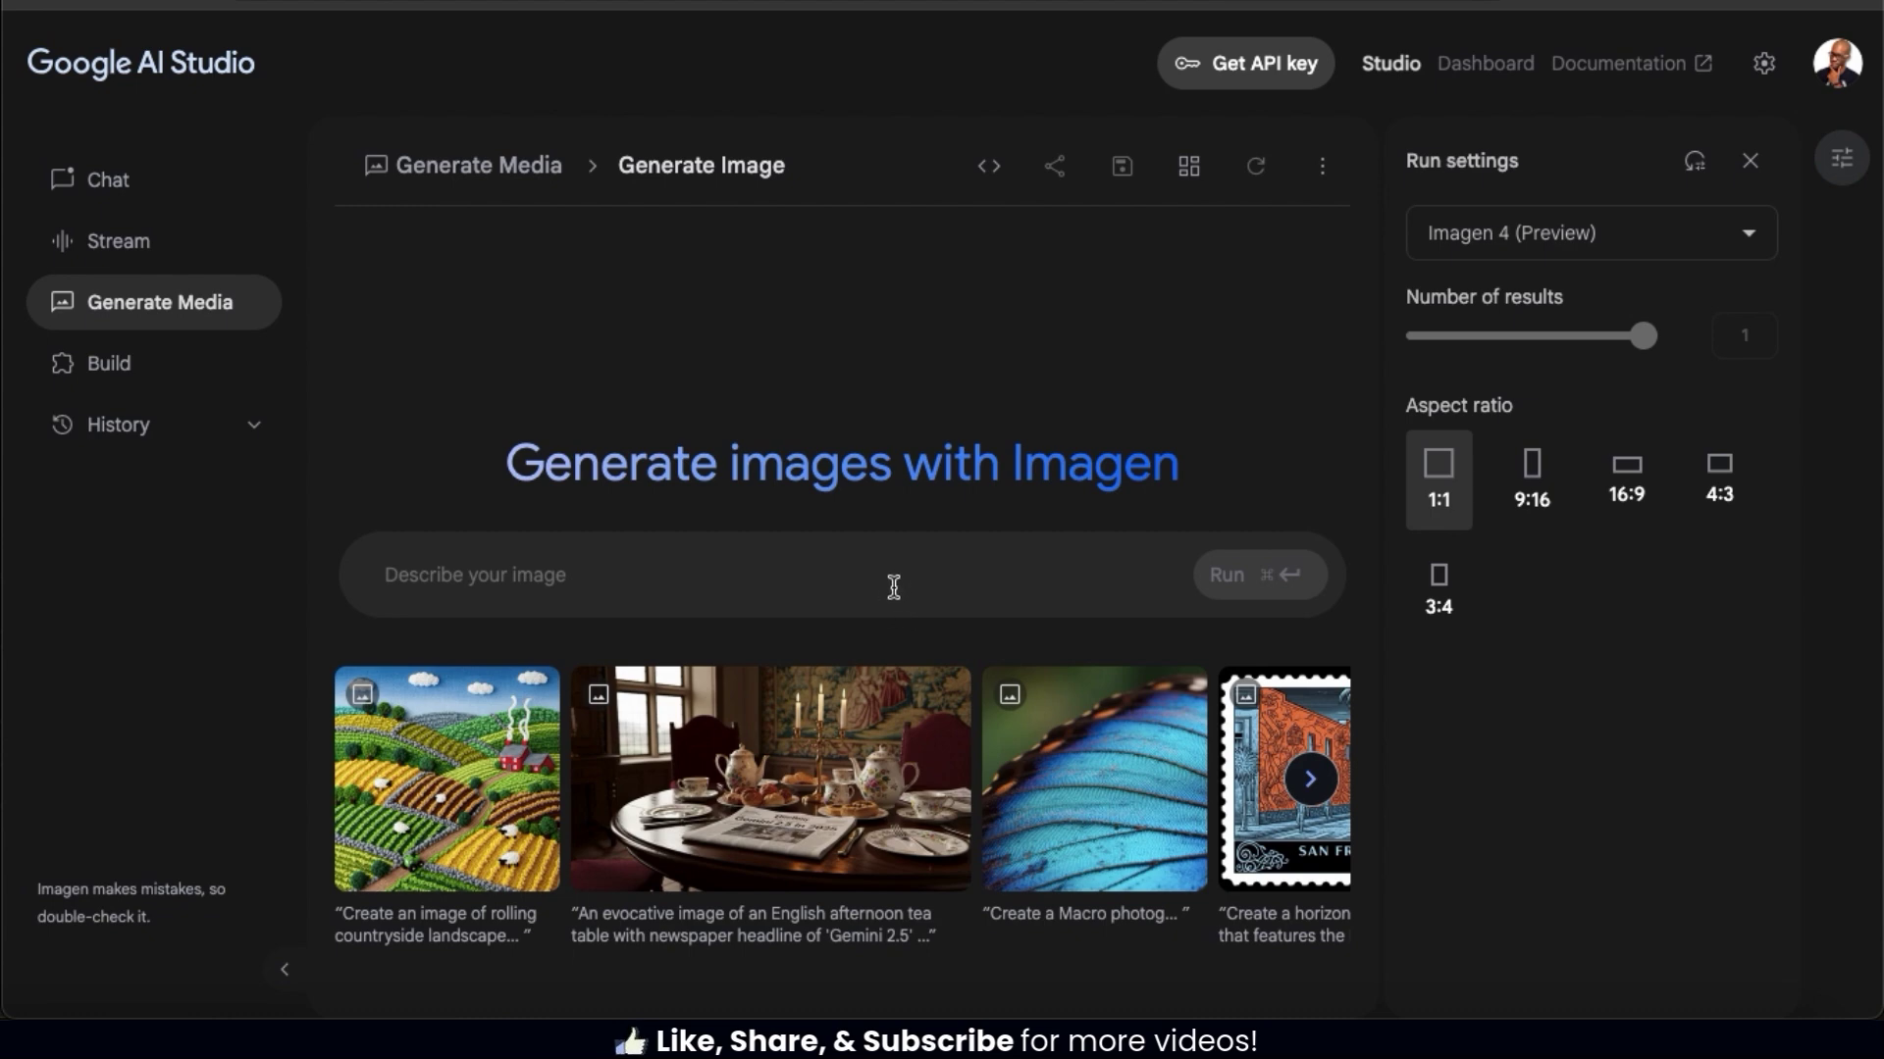
type("Clay")
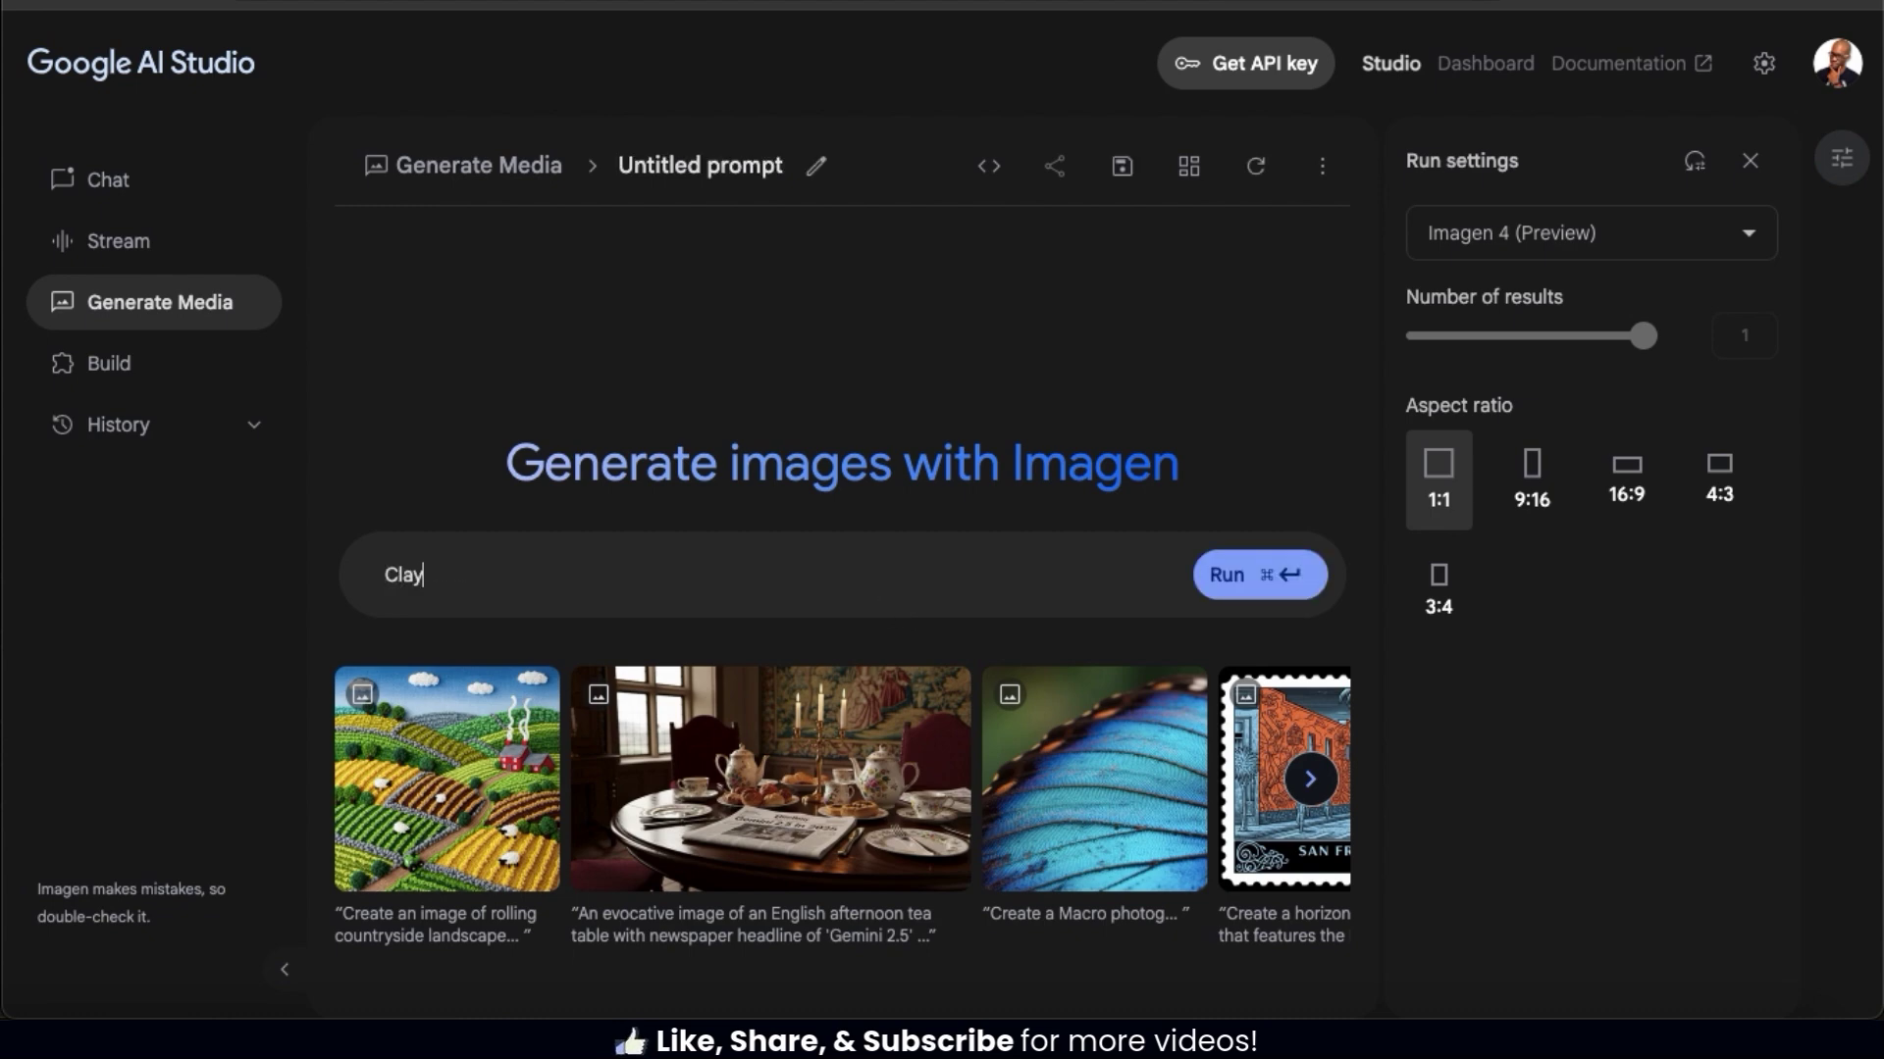
type("mation of a woman sipping tea in a coz")
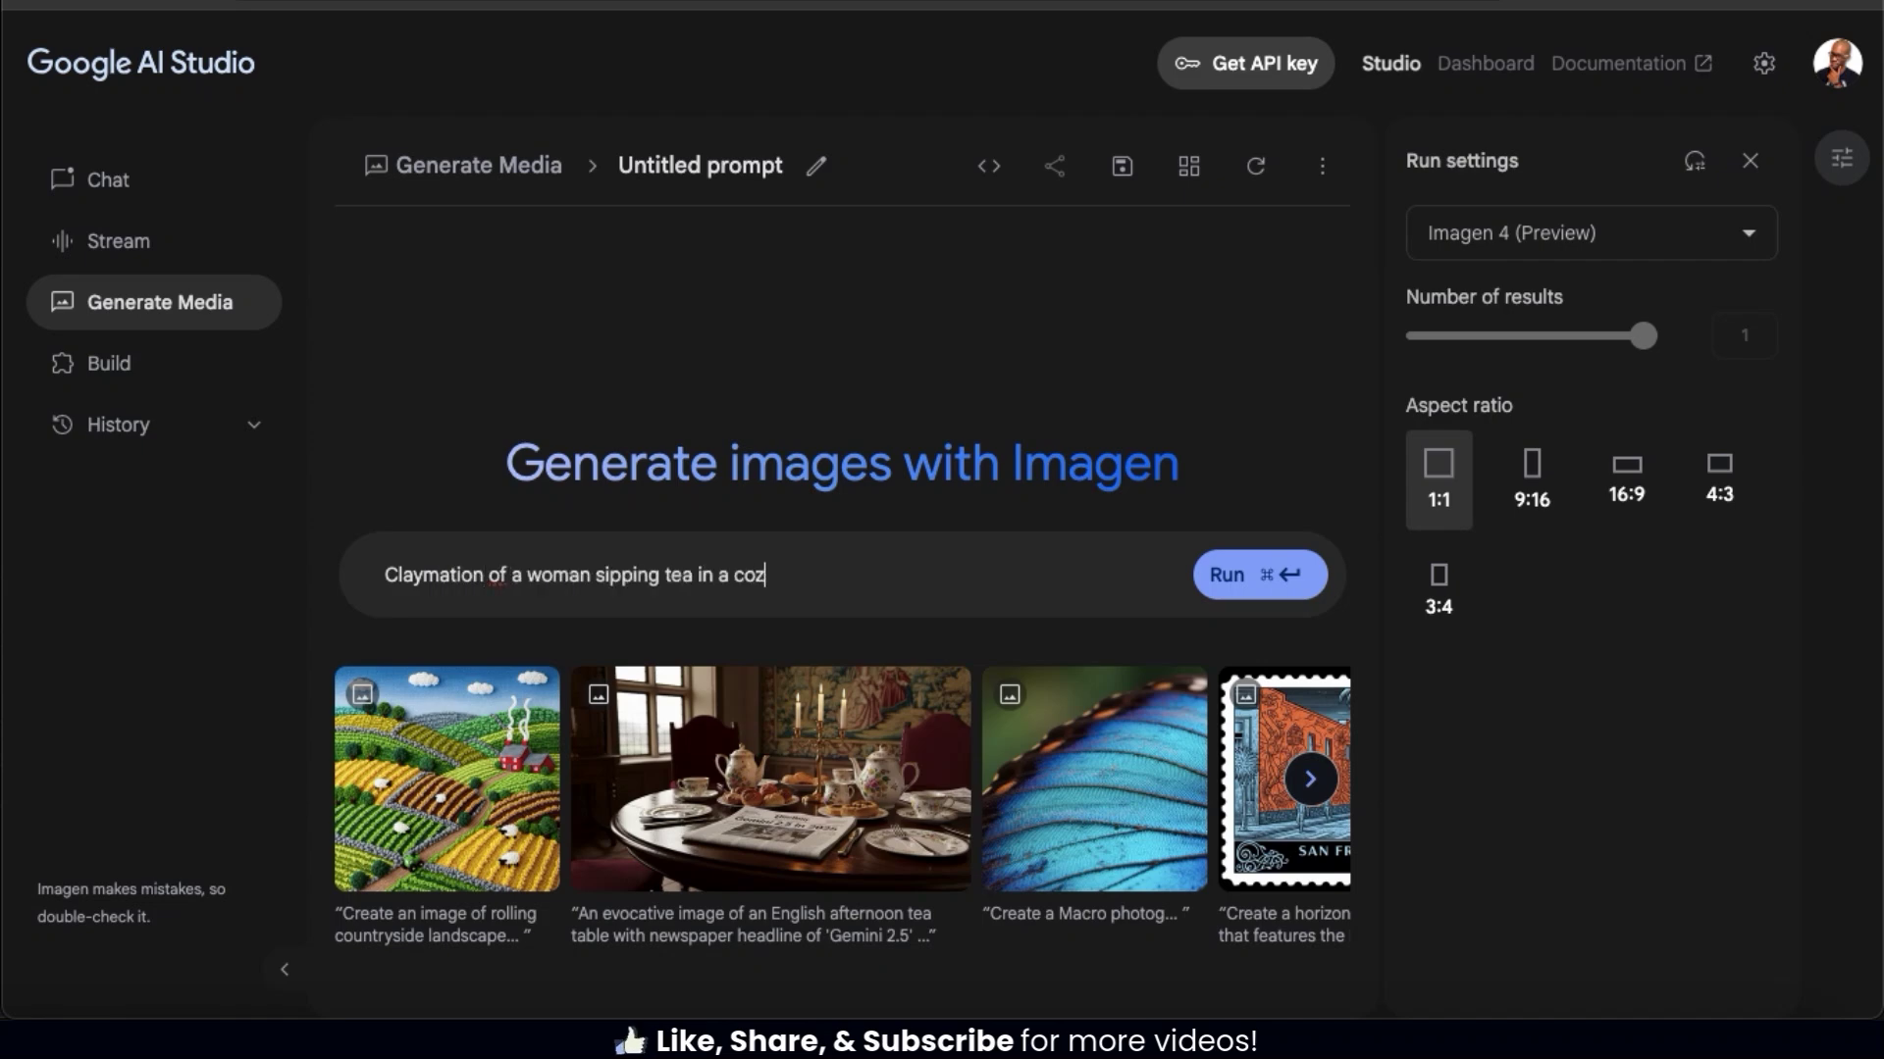
type("y caf")
type("e")
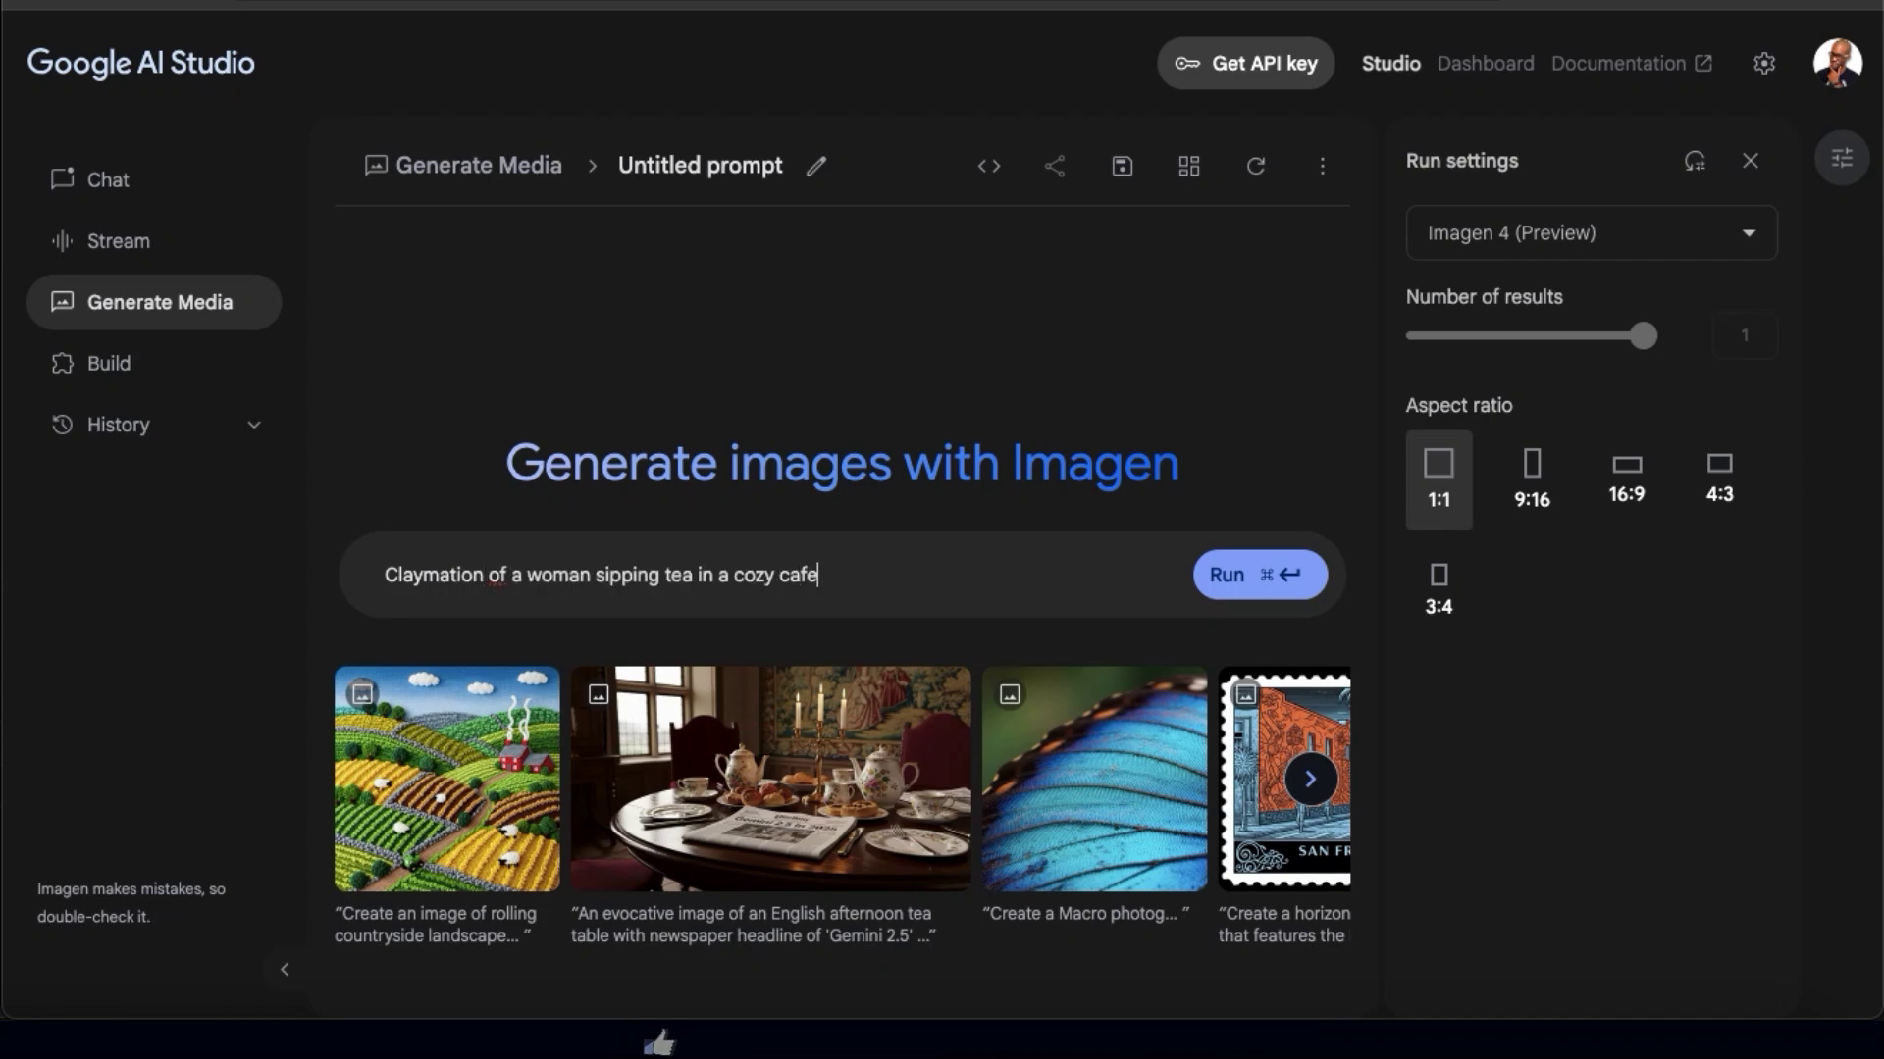
type(".")
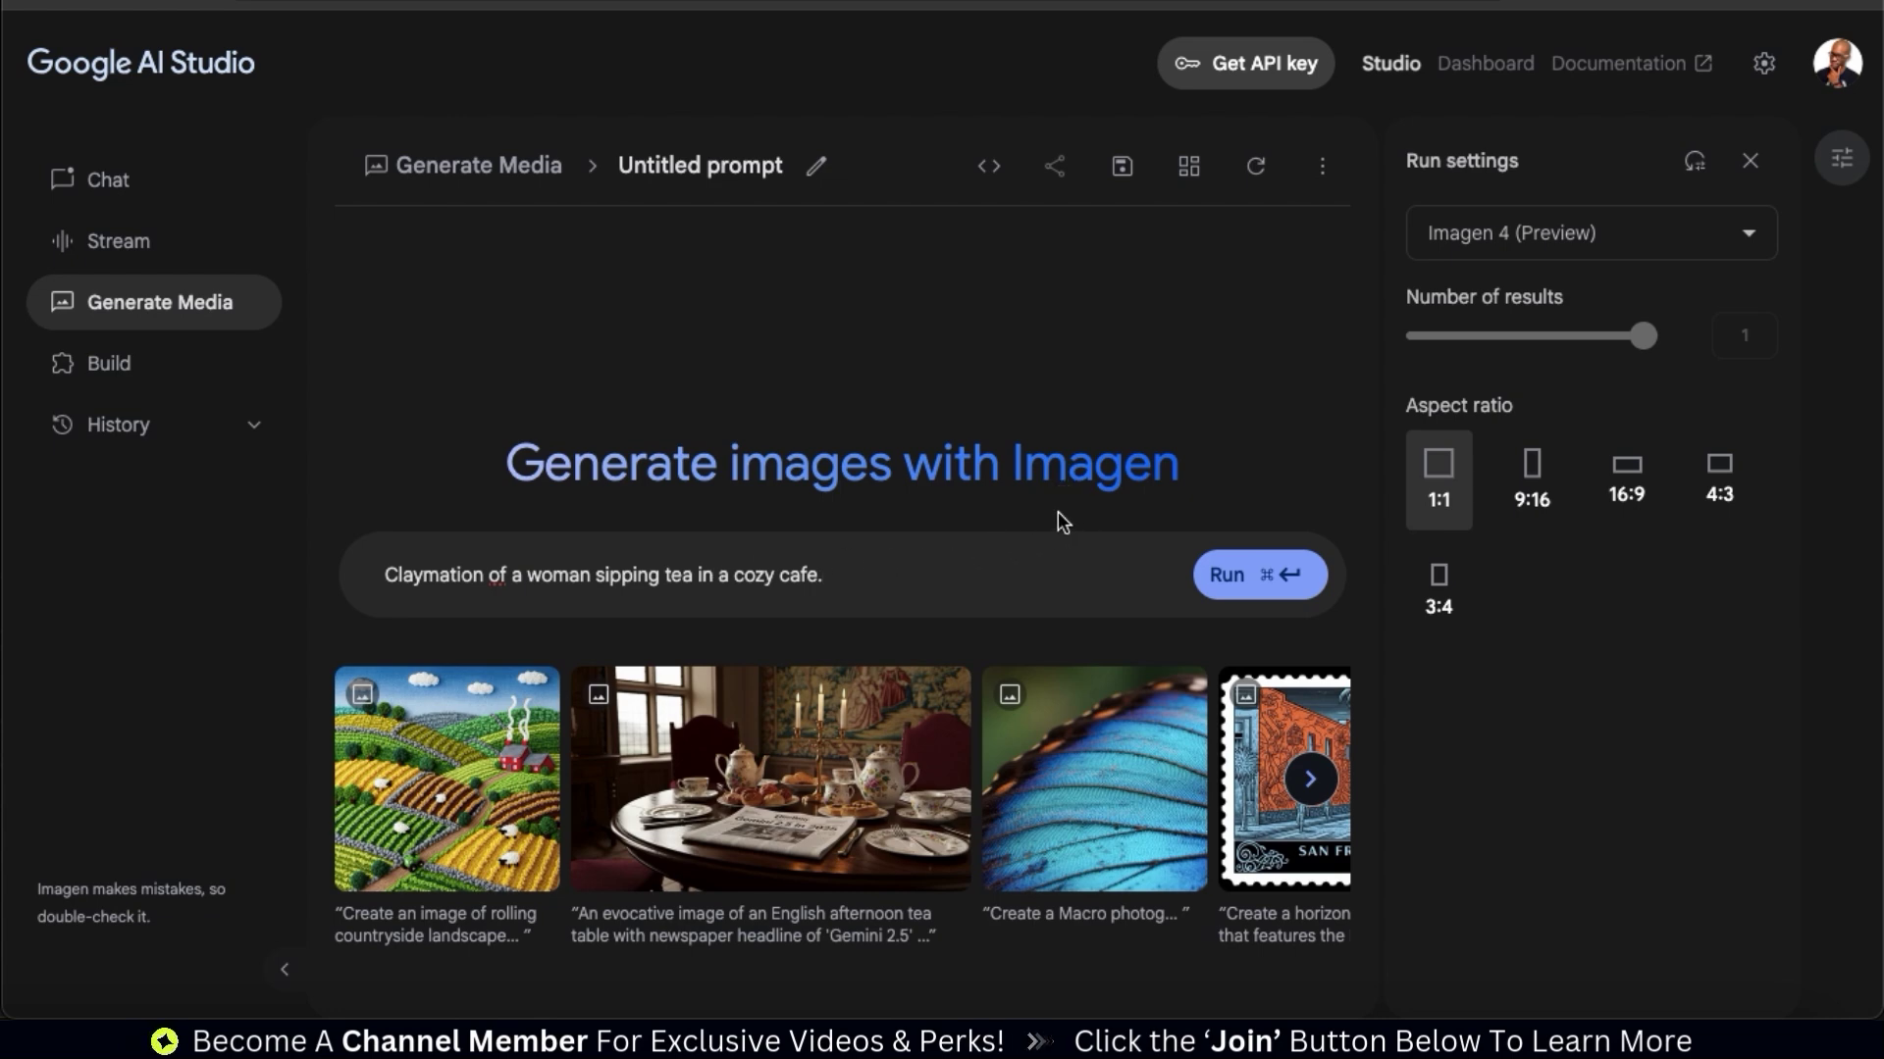
- Generate the claymation woman-sipping-tea cafe image at 16:9 widescreen
left_click(1622, 507)
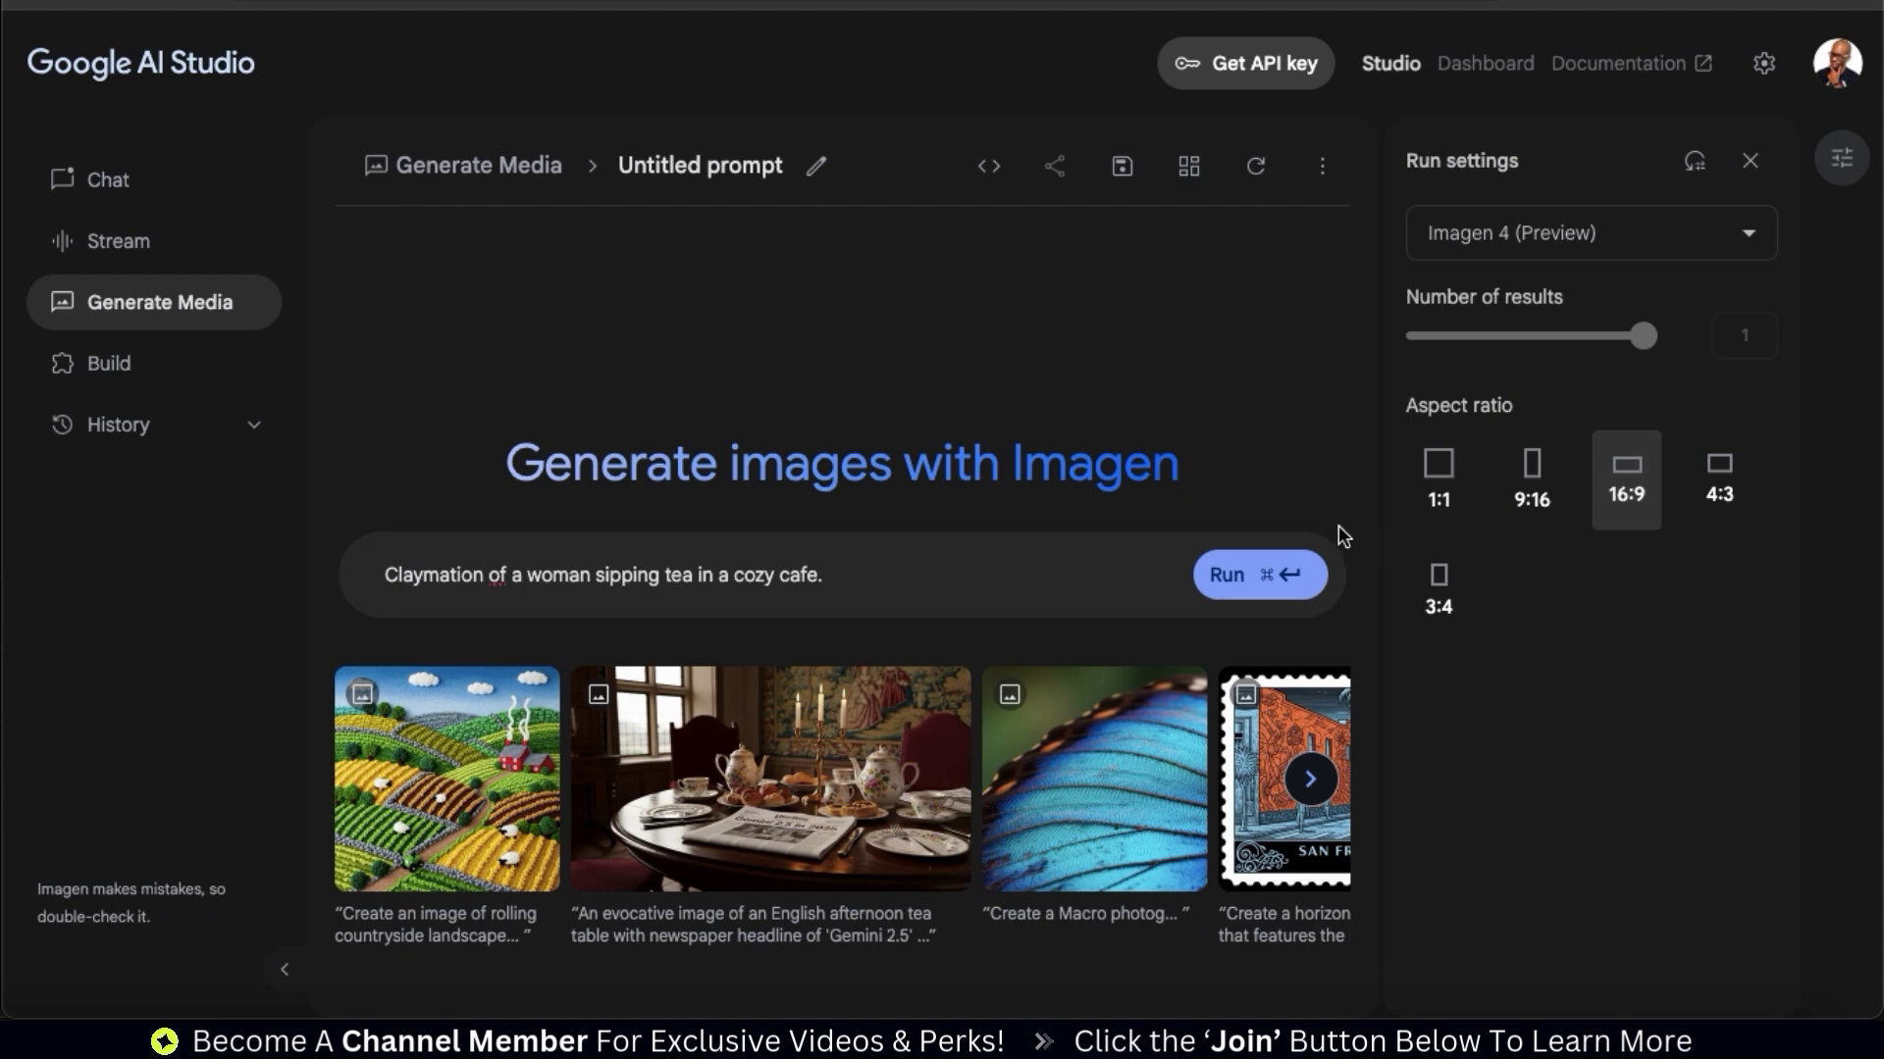
left_click(1255, 574)
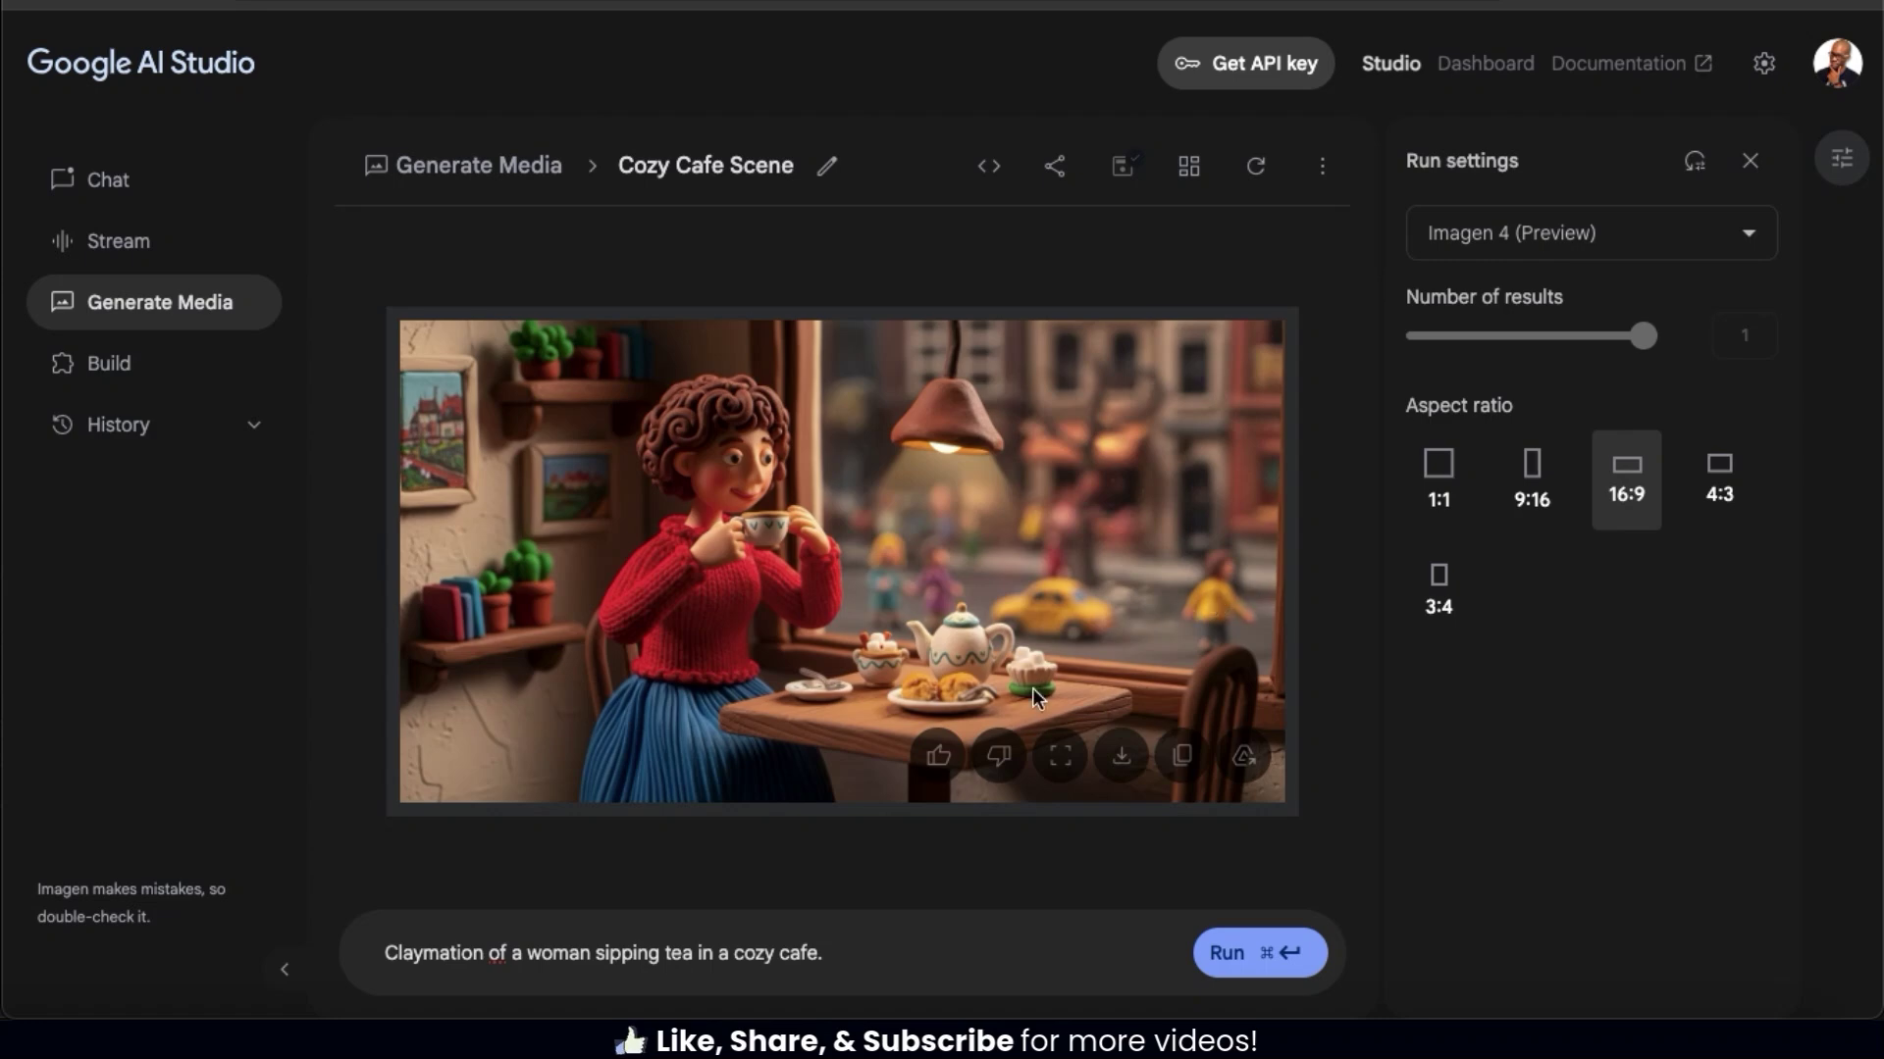
- View the claymation tea-sipping image at full size and download it to the computer
left_click(1066, 756)
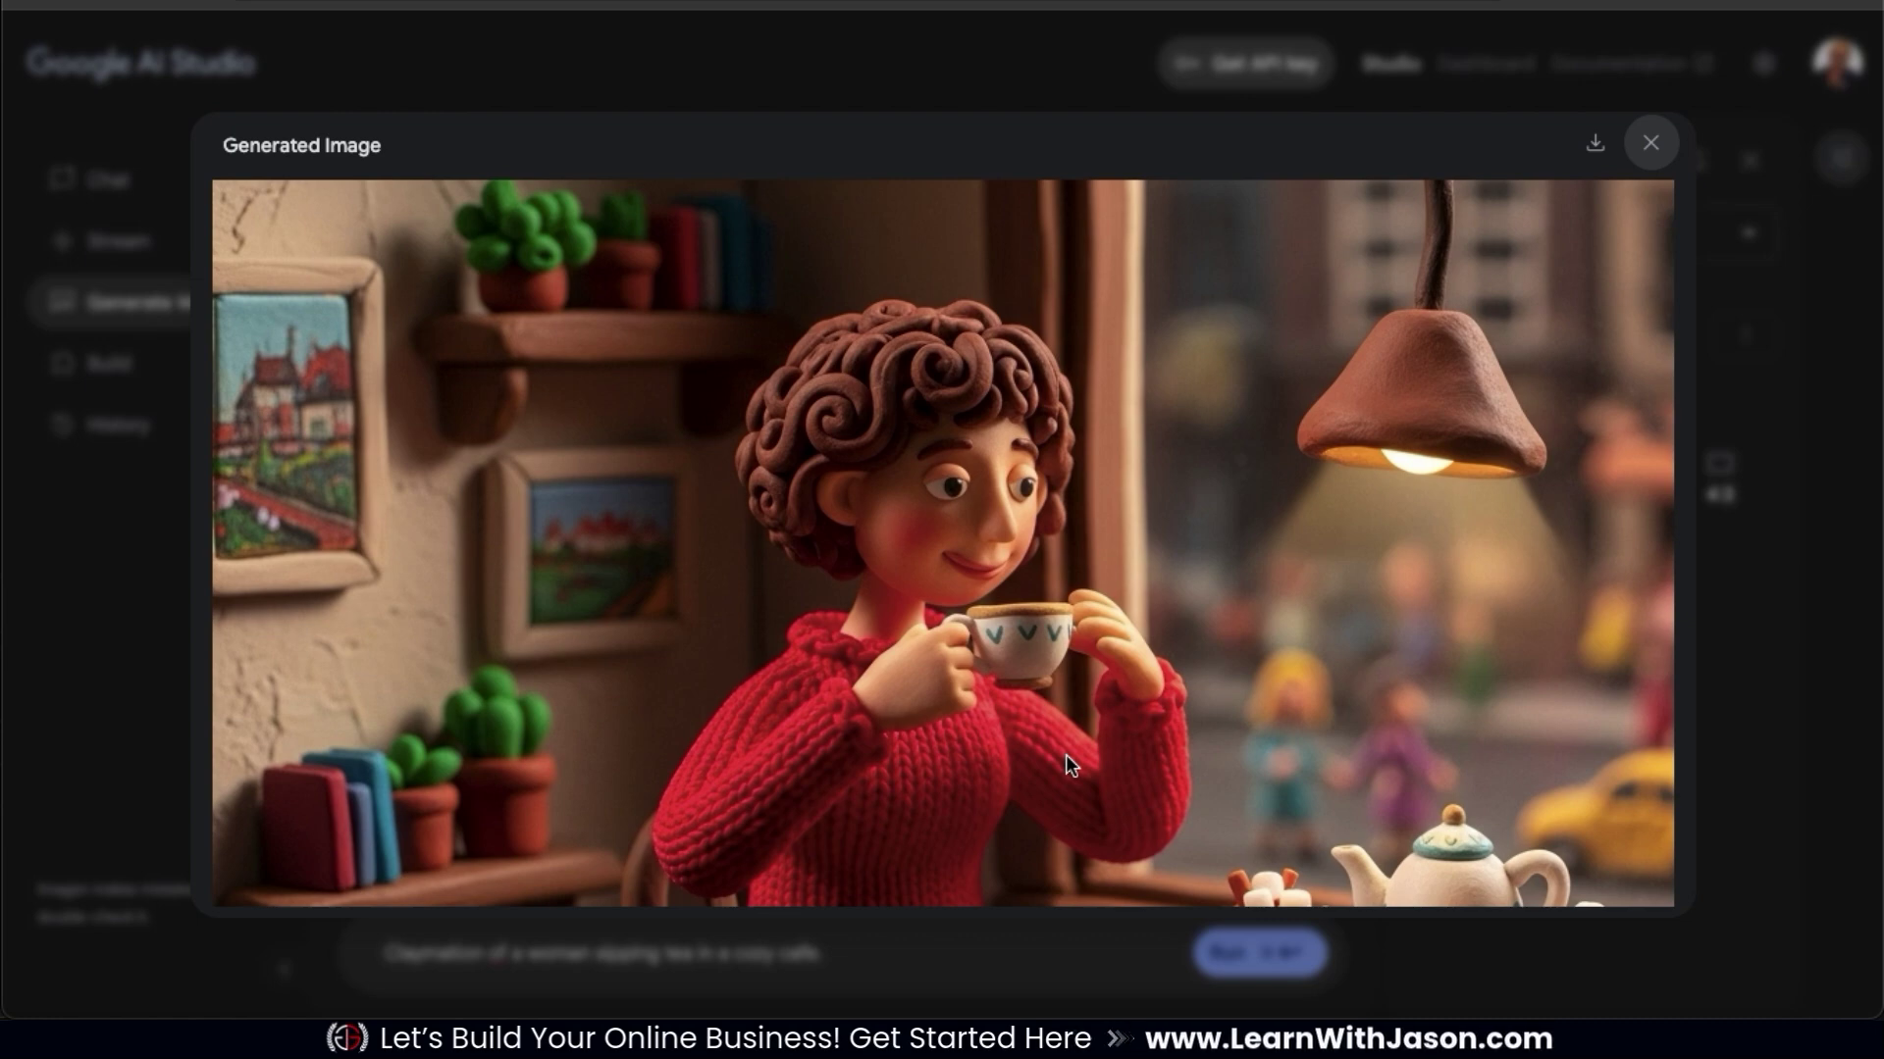
scroll(1066, 754, "down", 3)
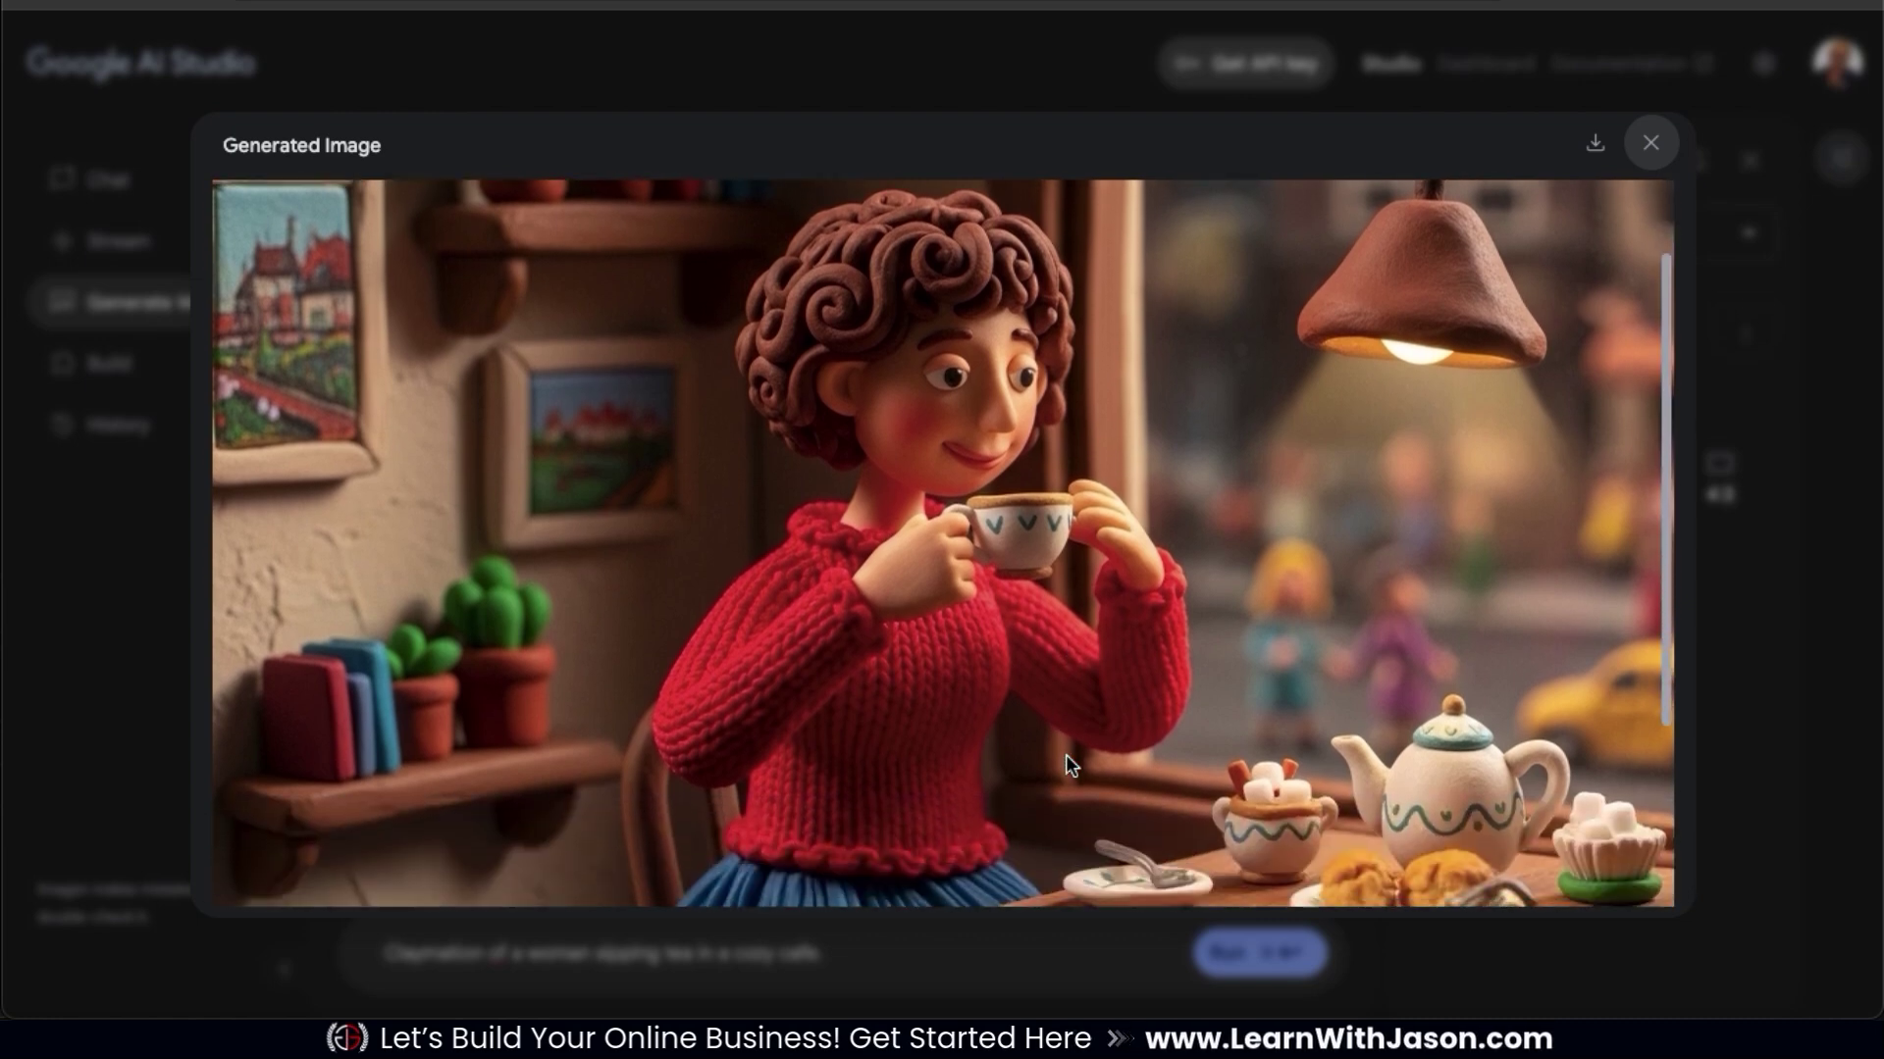
scroll(1066, 756, "down", 3)
scroll(1065, 756, "down", 3)
scroll(1065, 755, "down", 3)
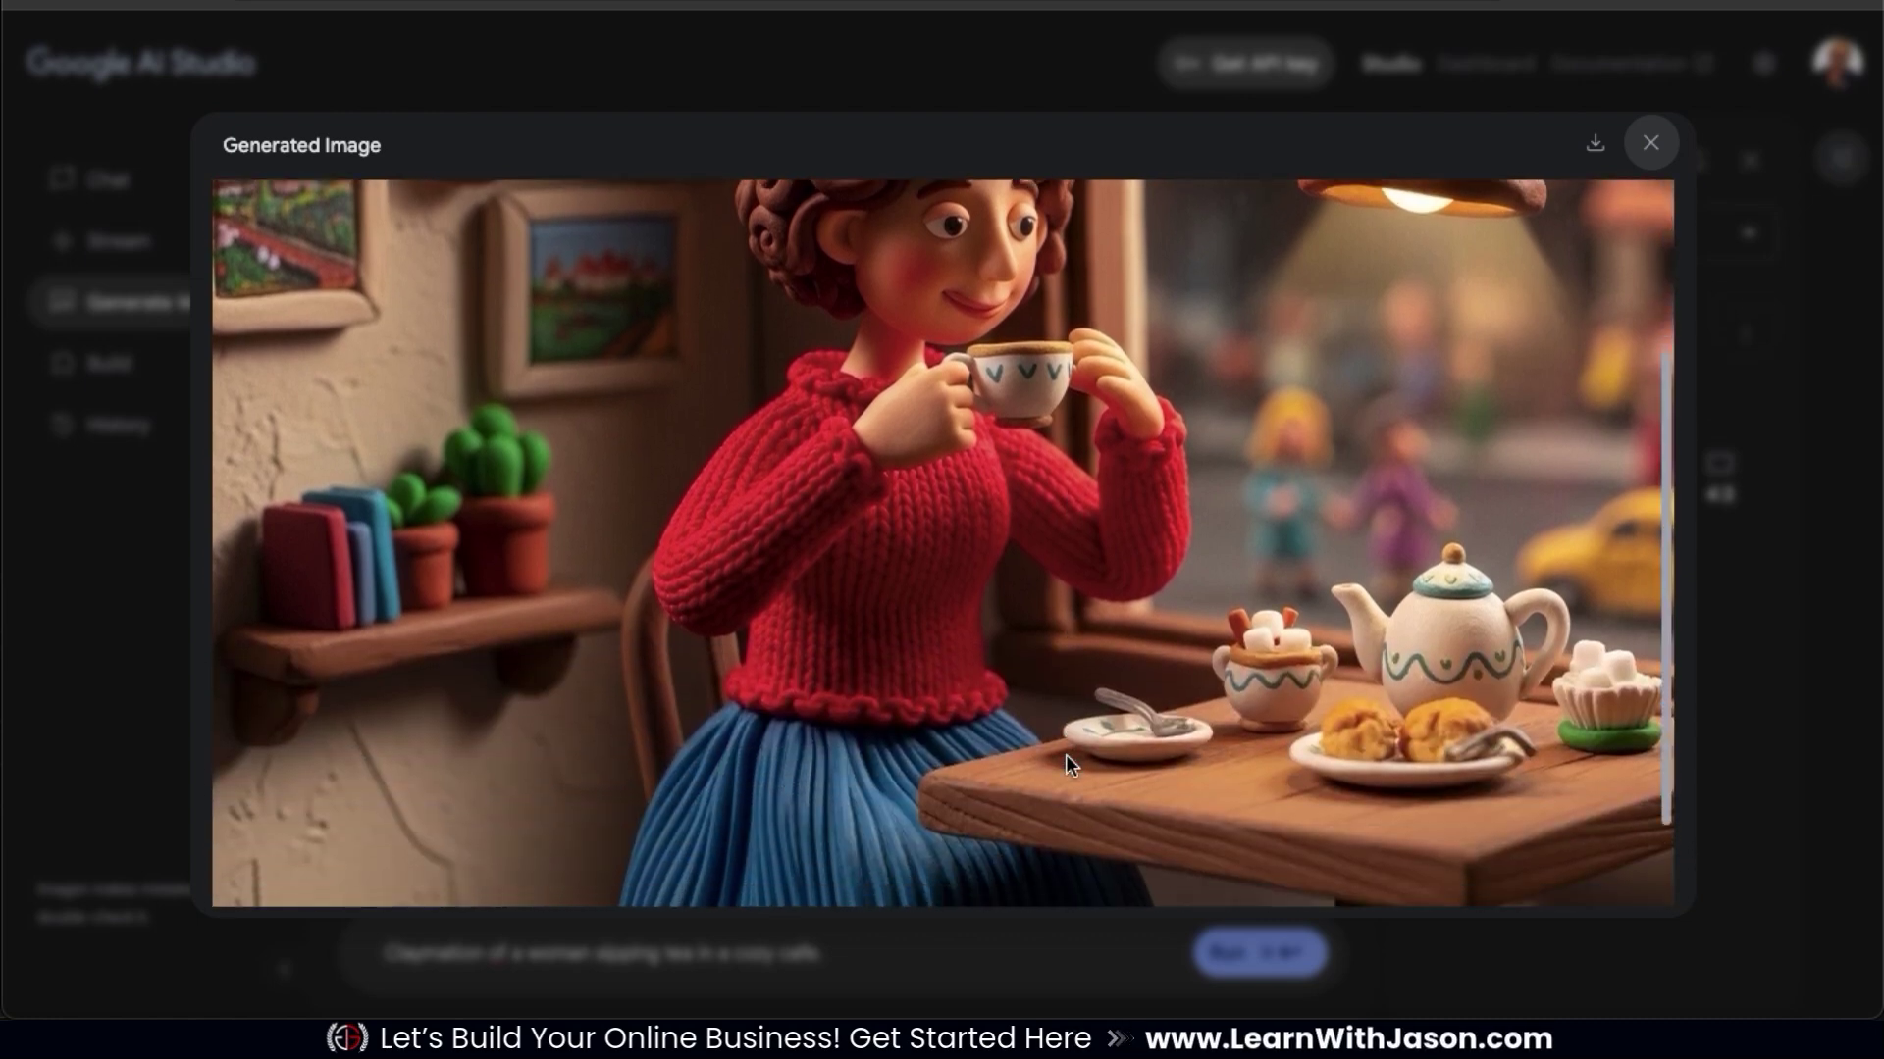
scroll(1066, 754, "down", 3)
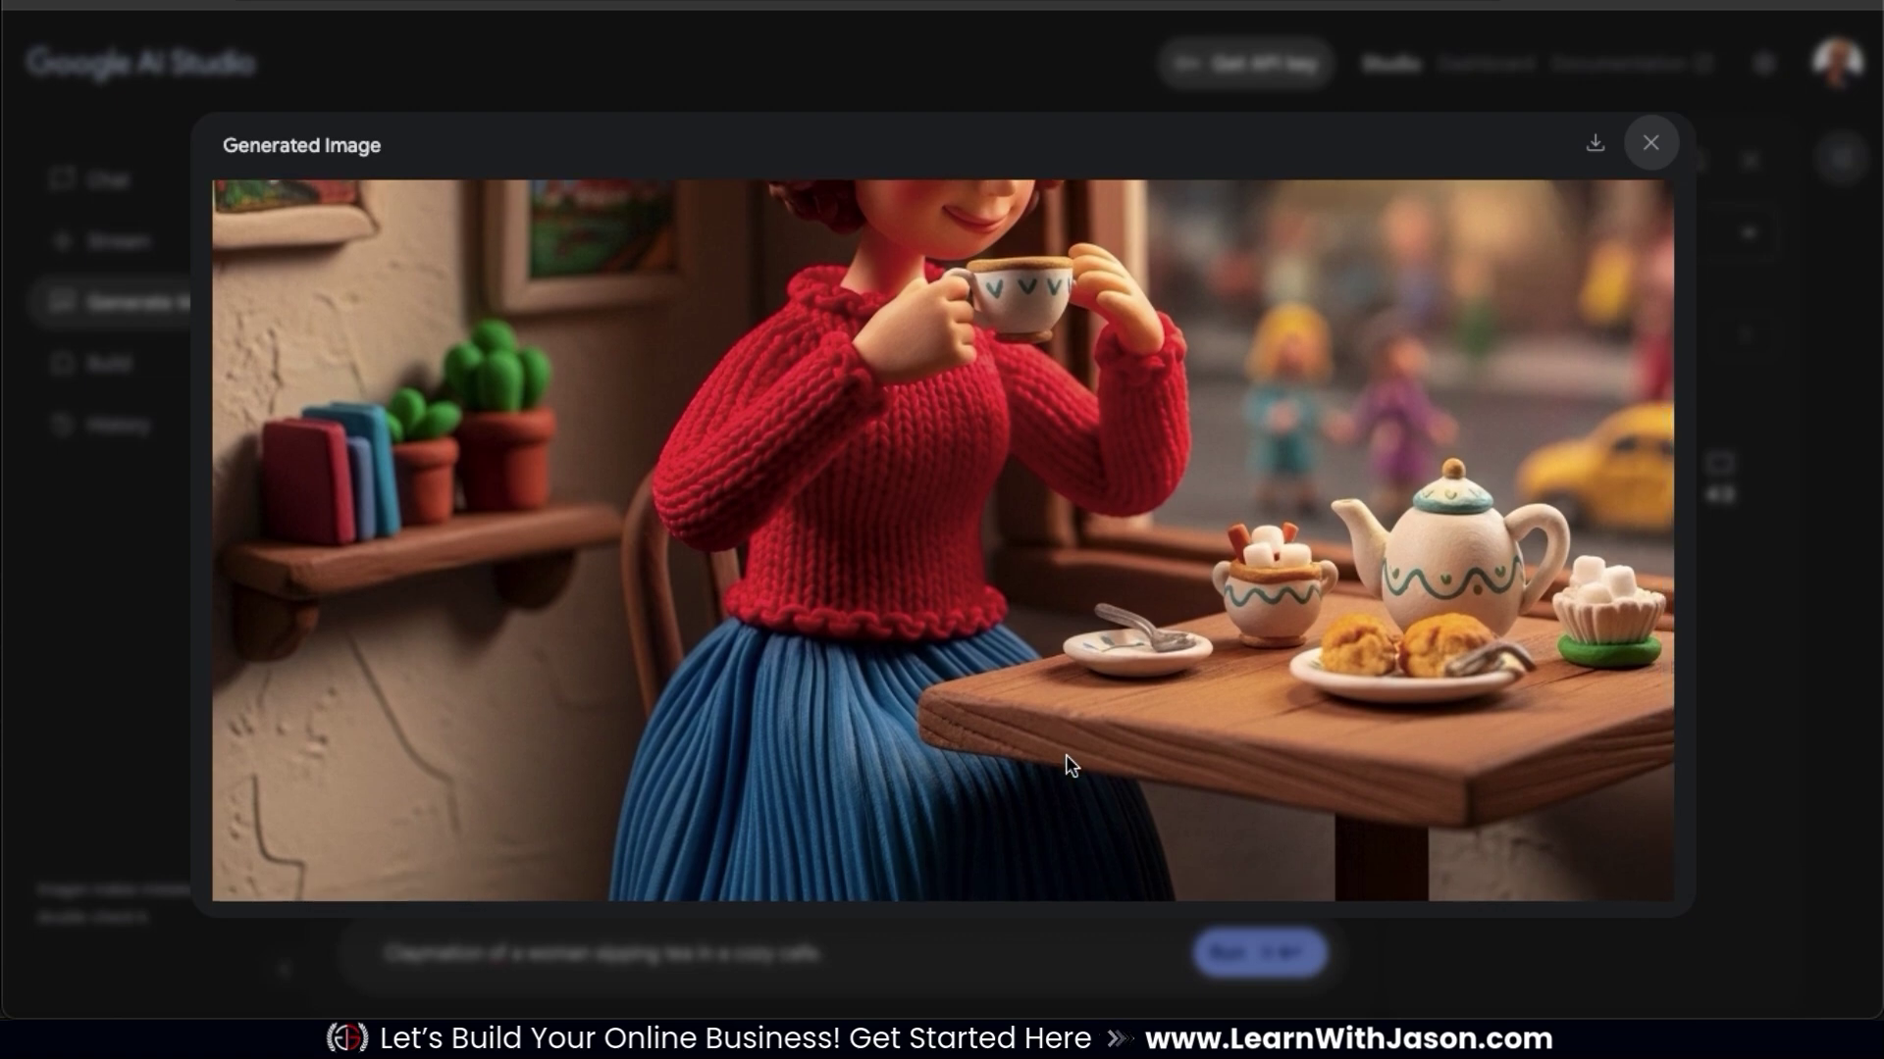
scroll(1066, 756, "up", 3)
scroll(1065, 754, "up", 5)
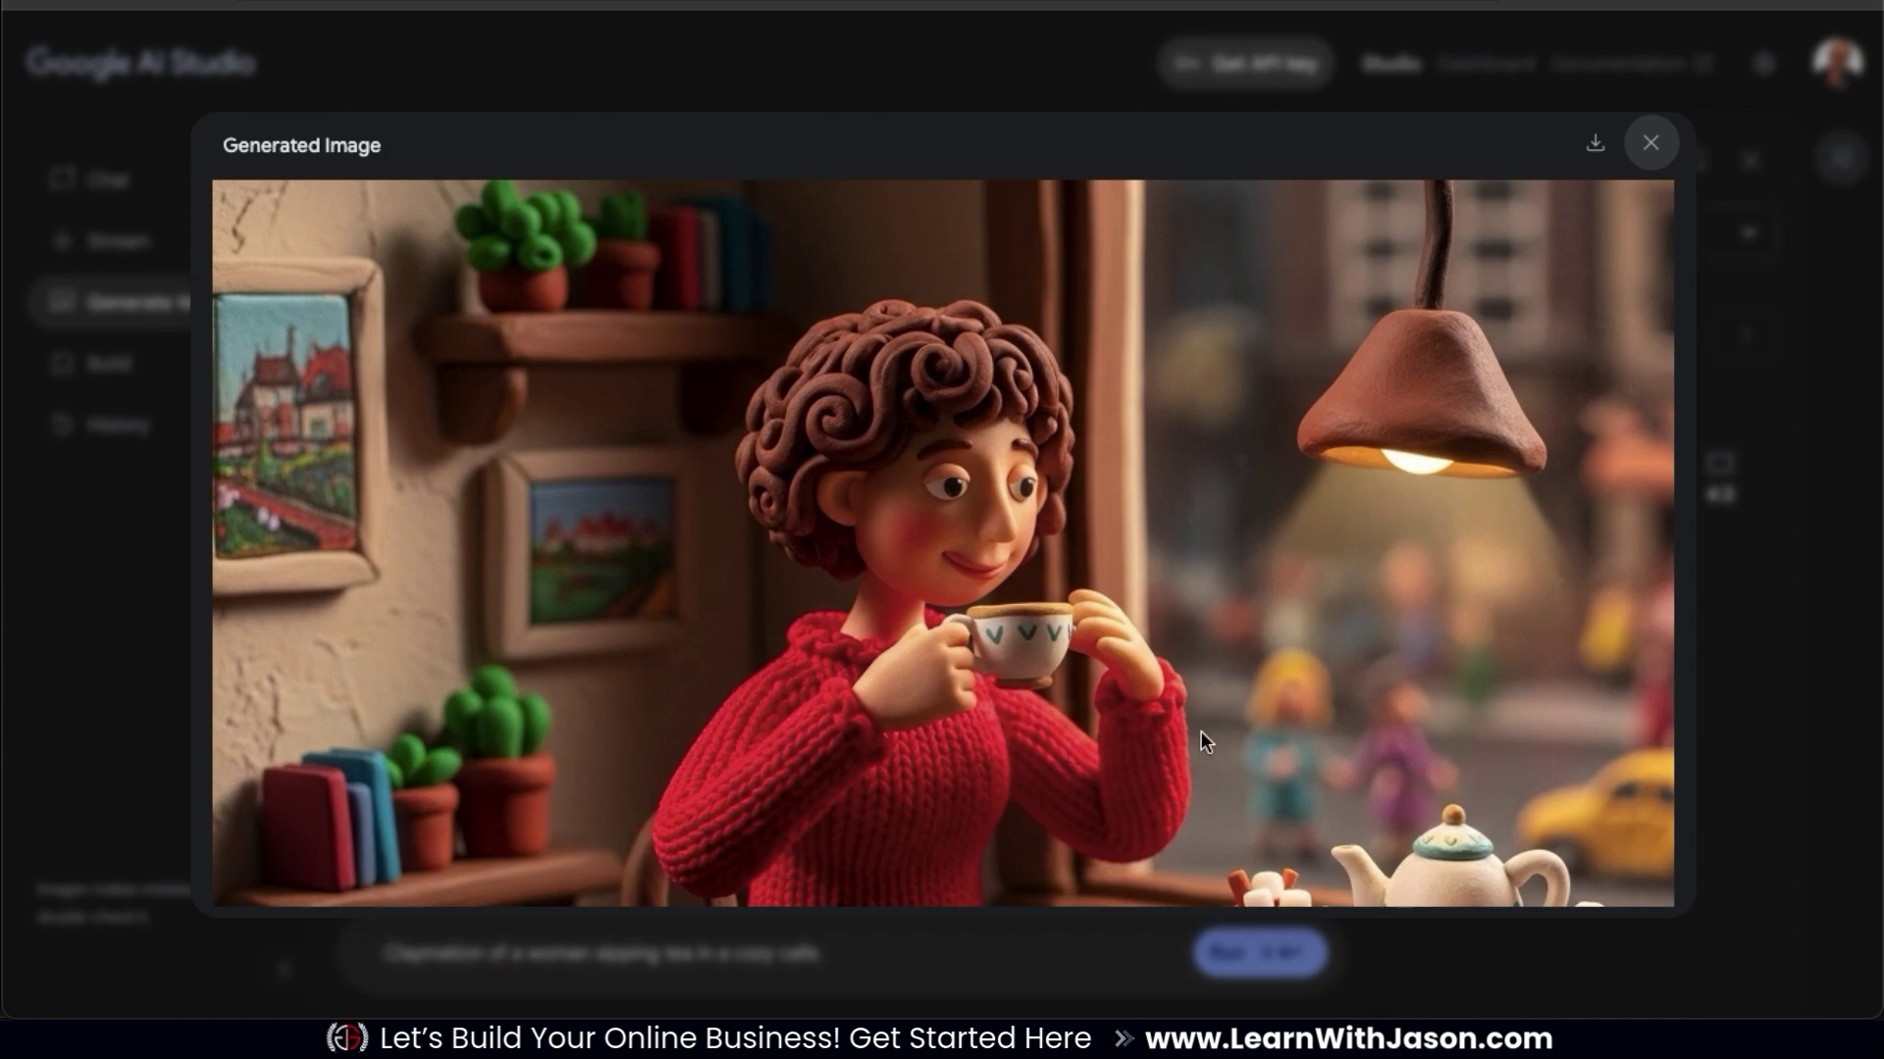
left_click(1598, 147)
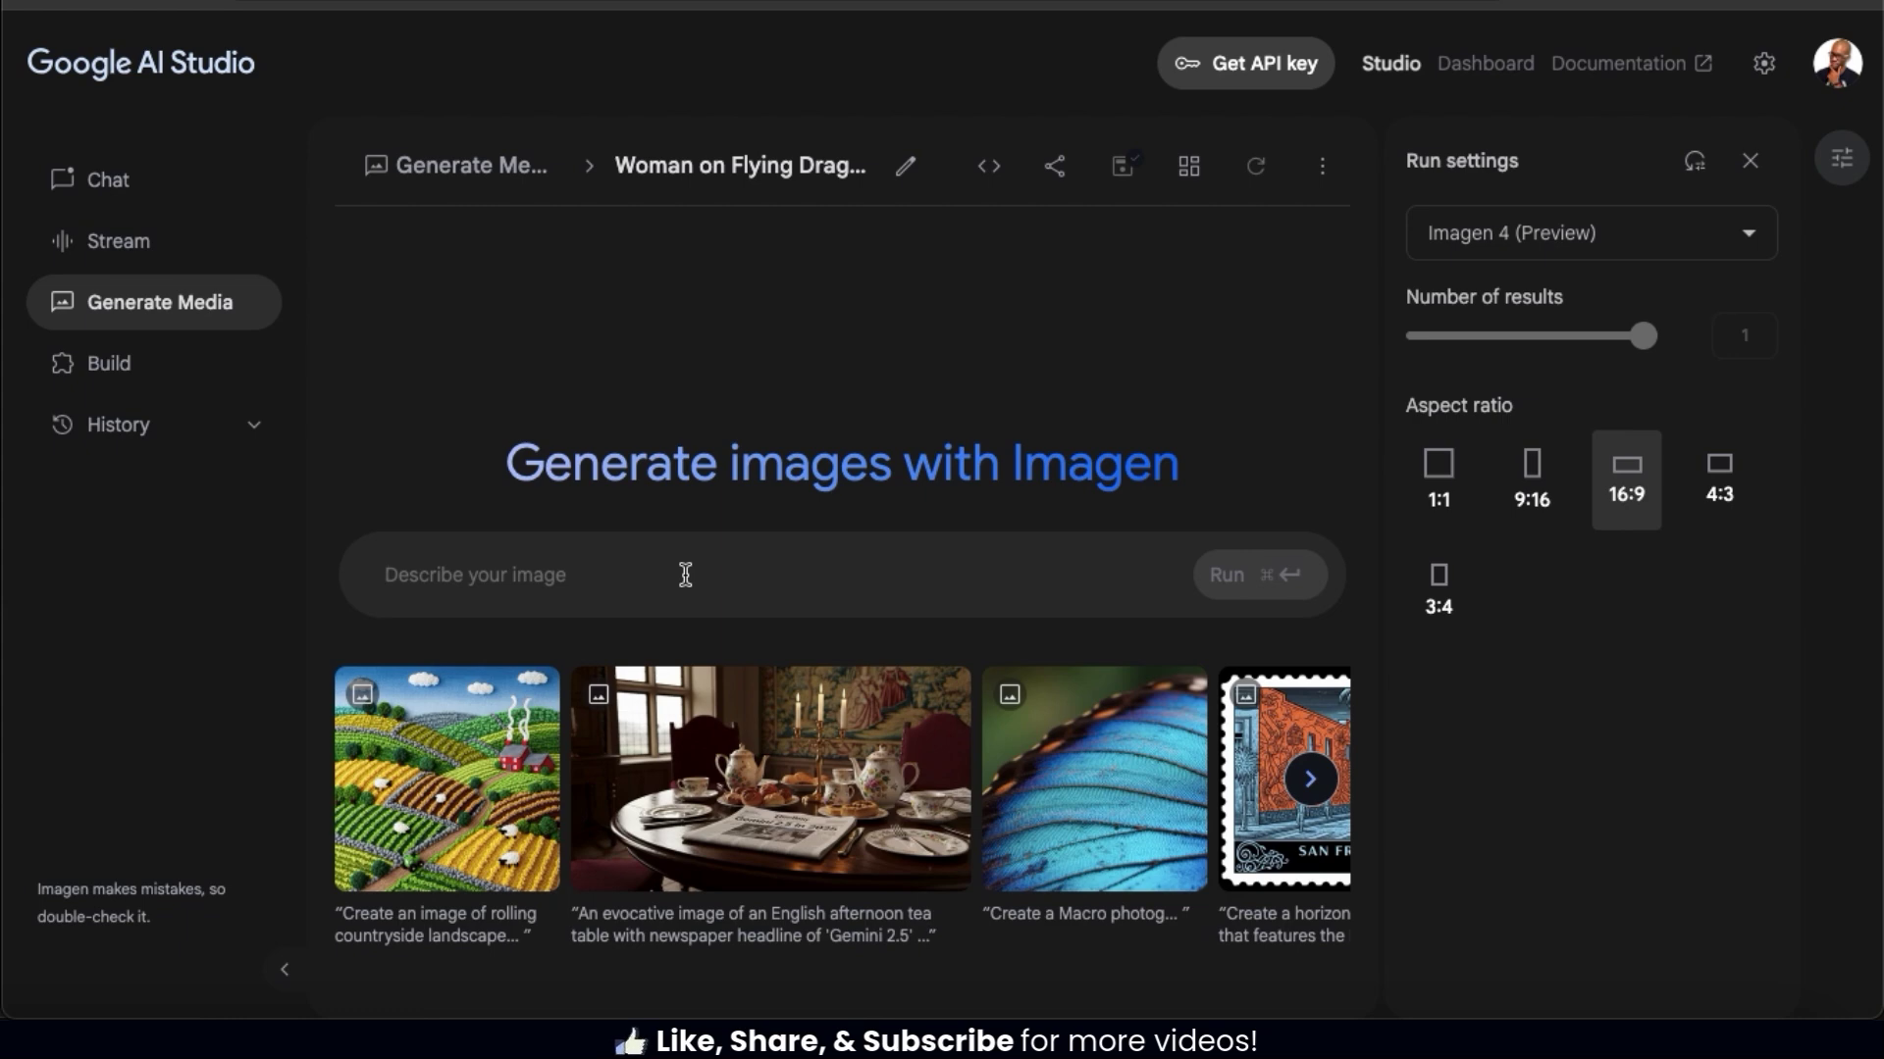
type("Alien landsc")
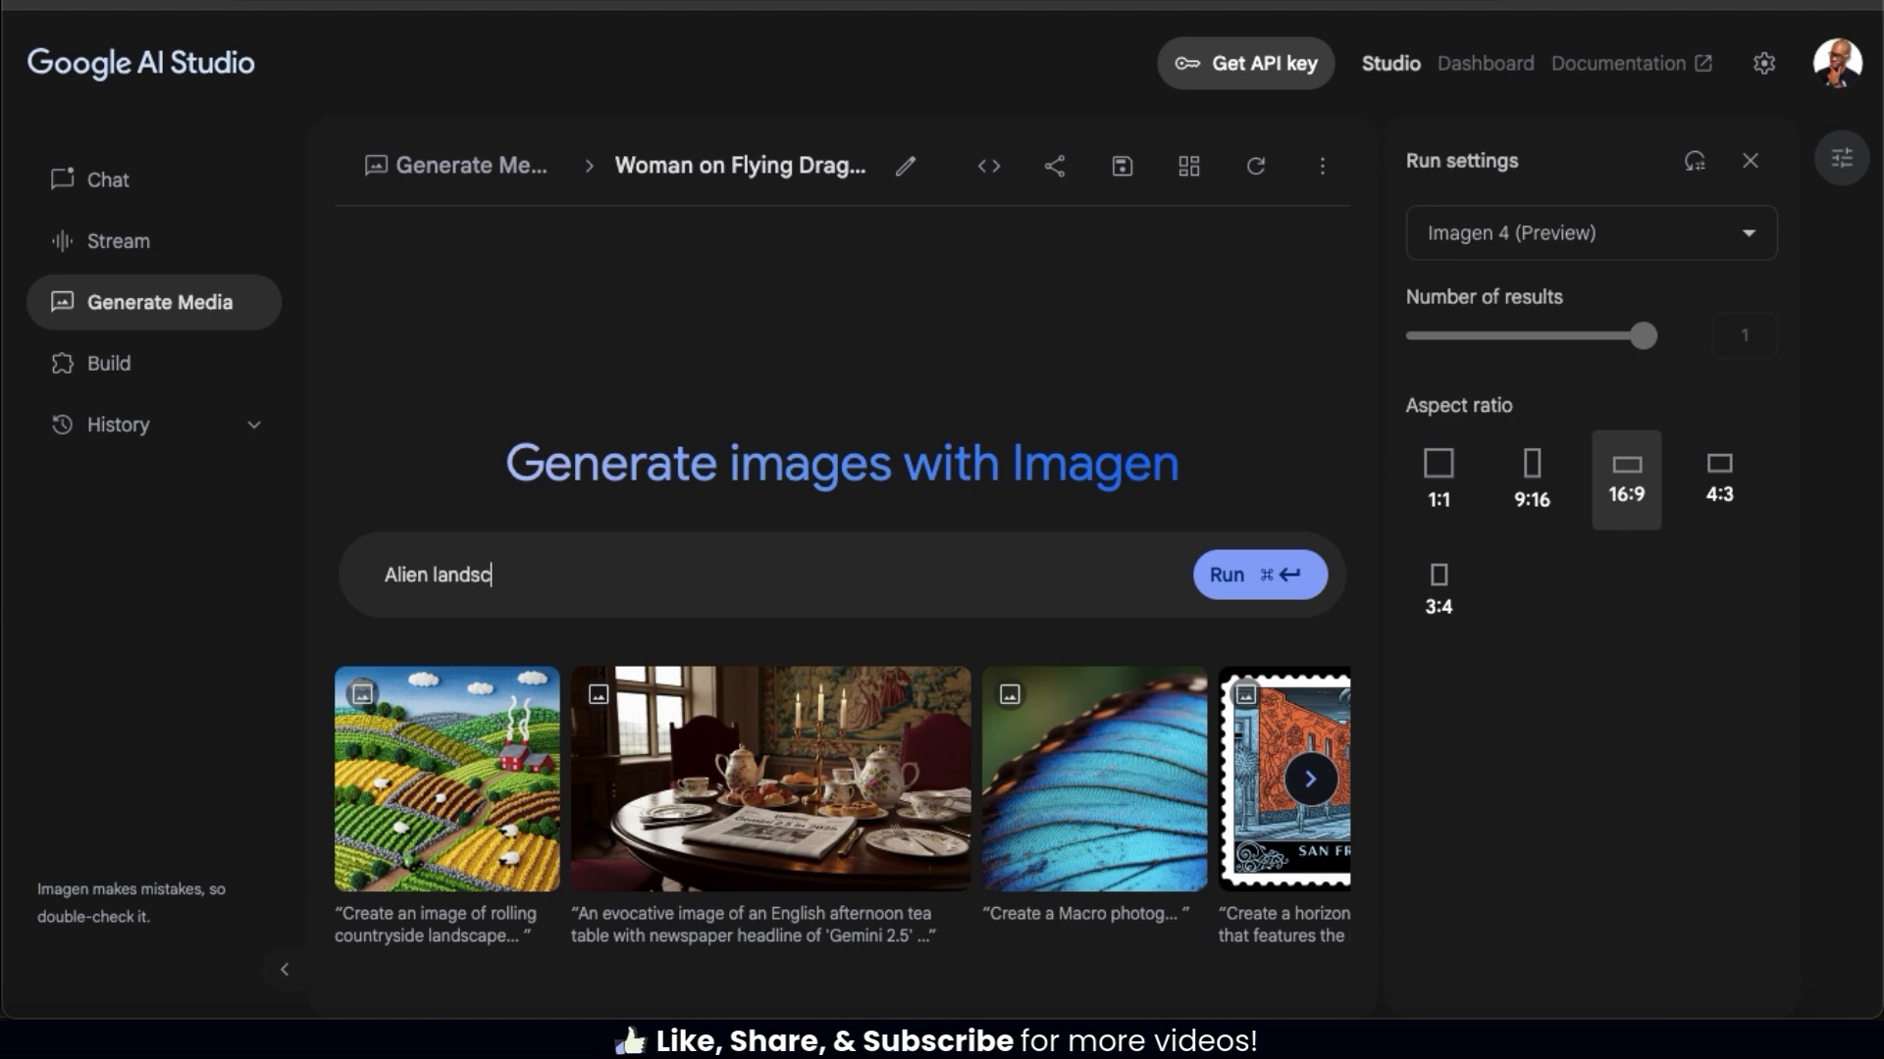
type("ape with")
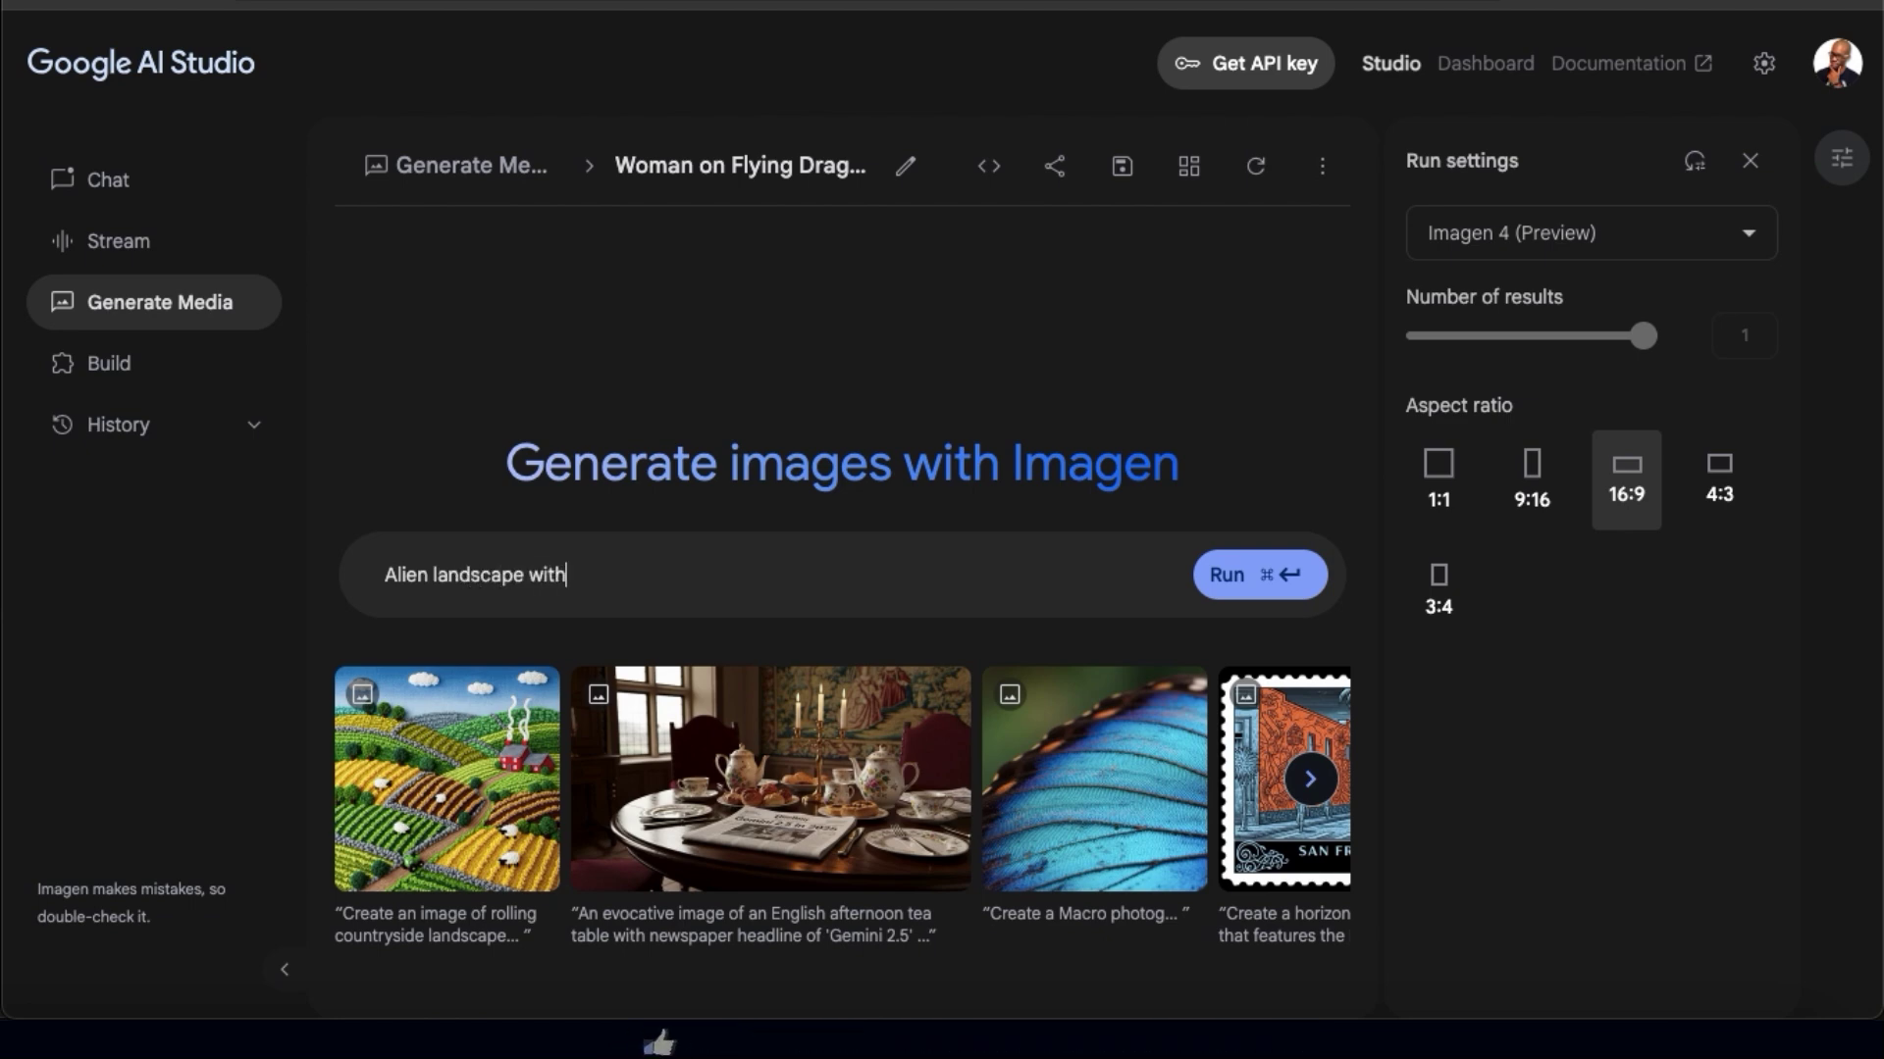
type(" strange luminescent plants. Detailed lighting and shadows.")
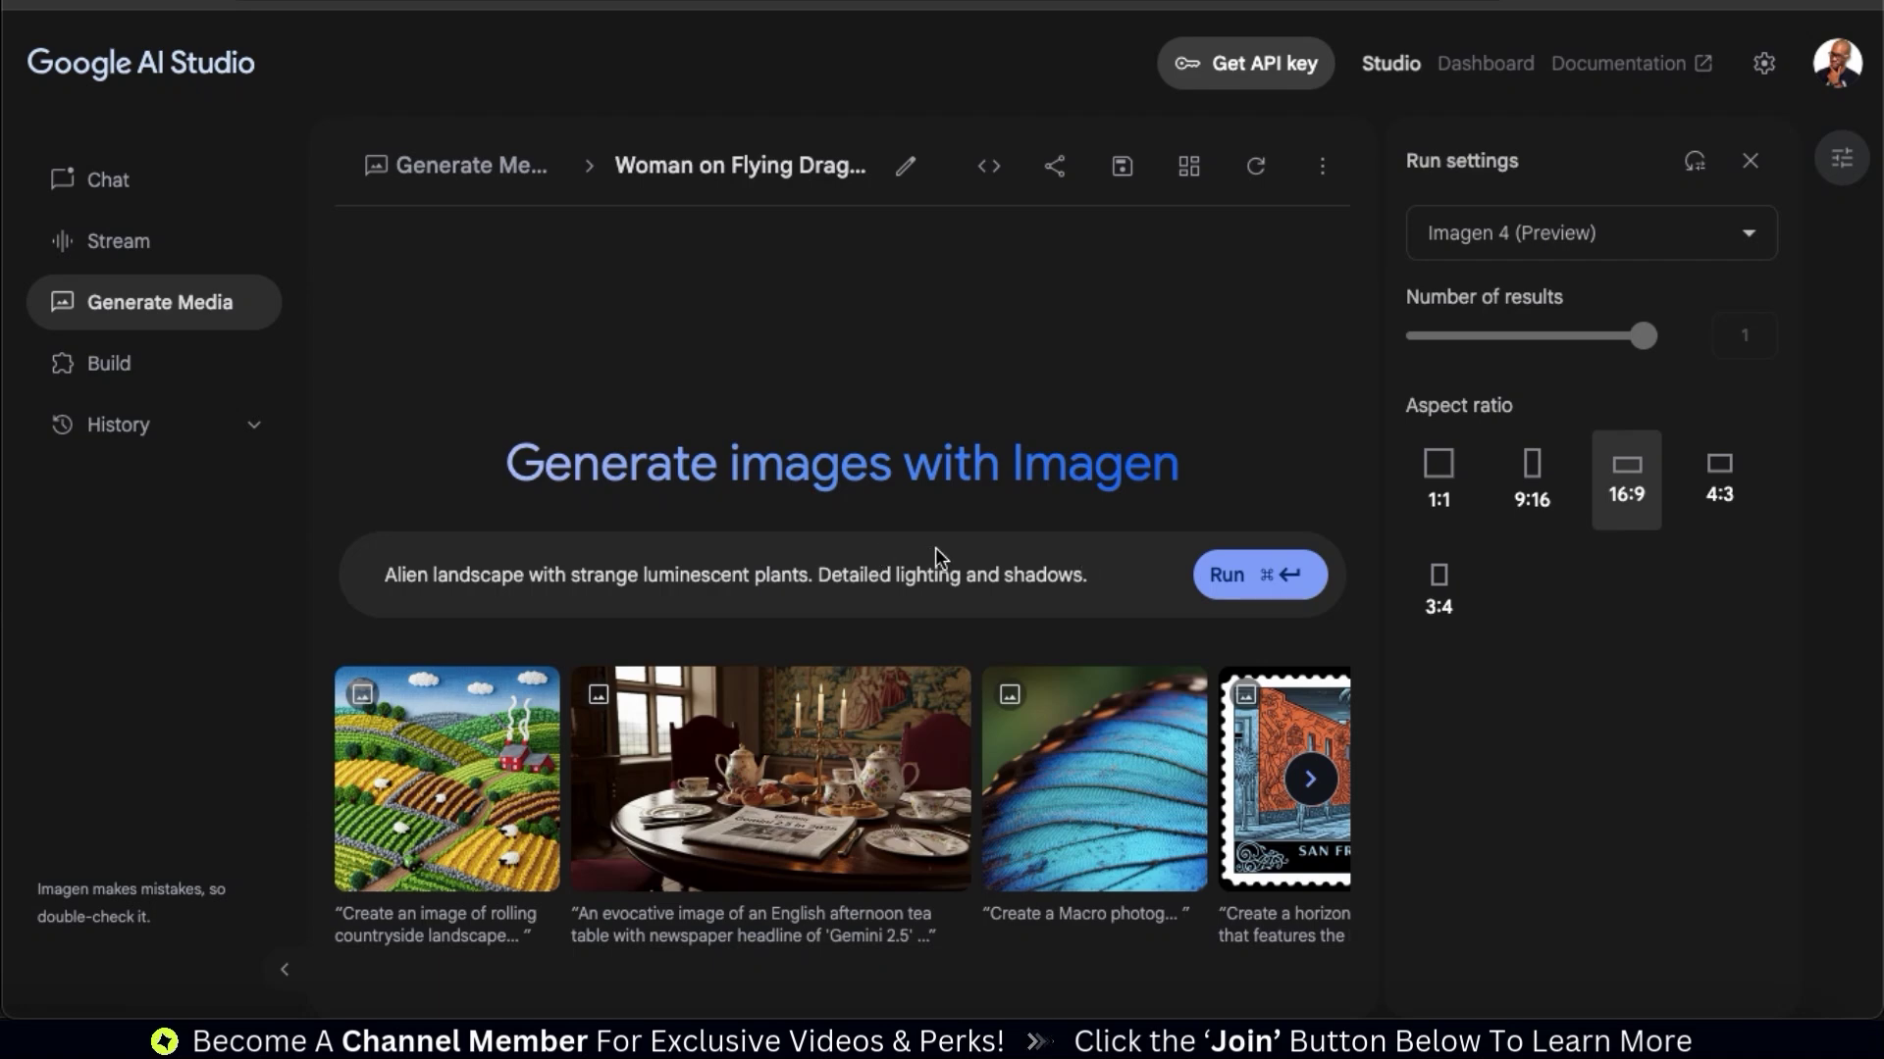
- Run the alien landscape prompt with luminescent plants, detailed lighting and shadows
left_click(1228, 586)
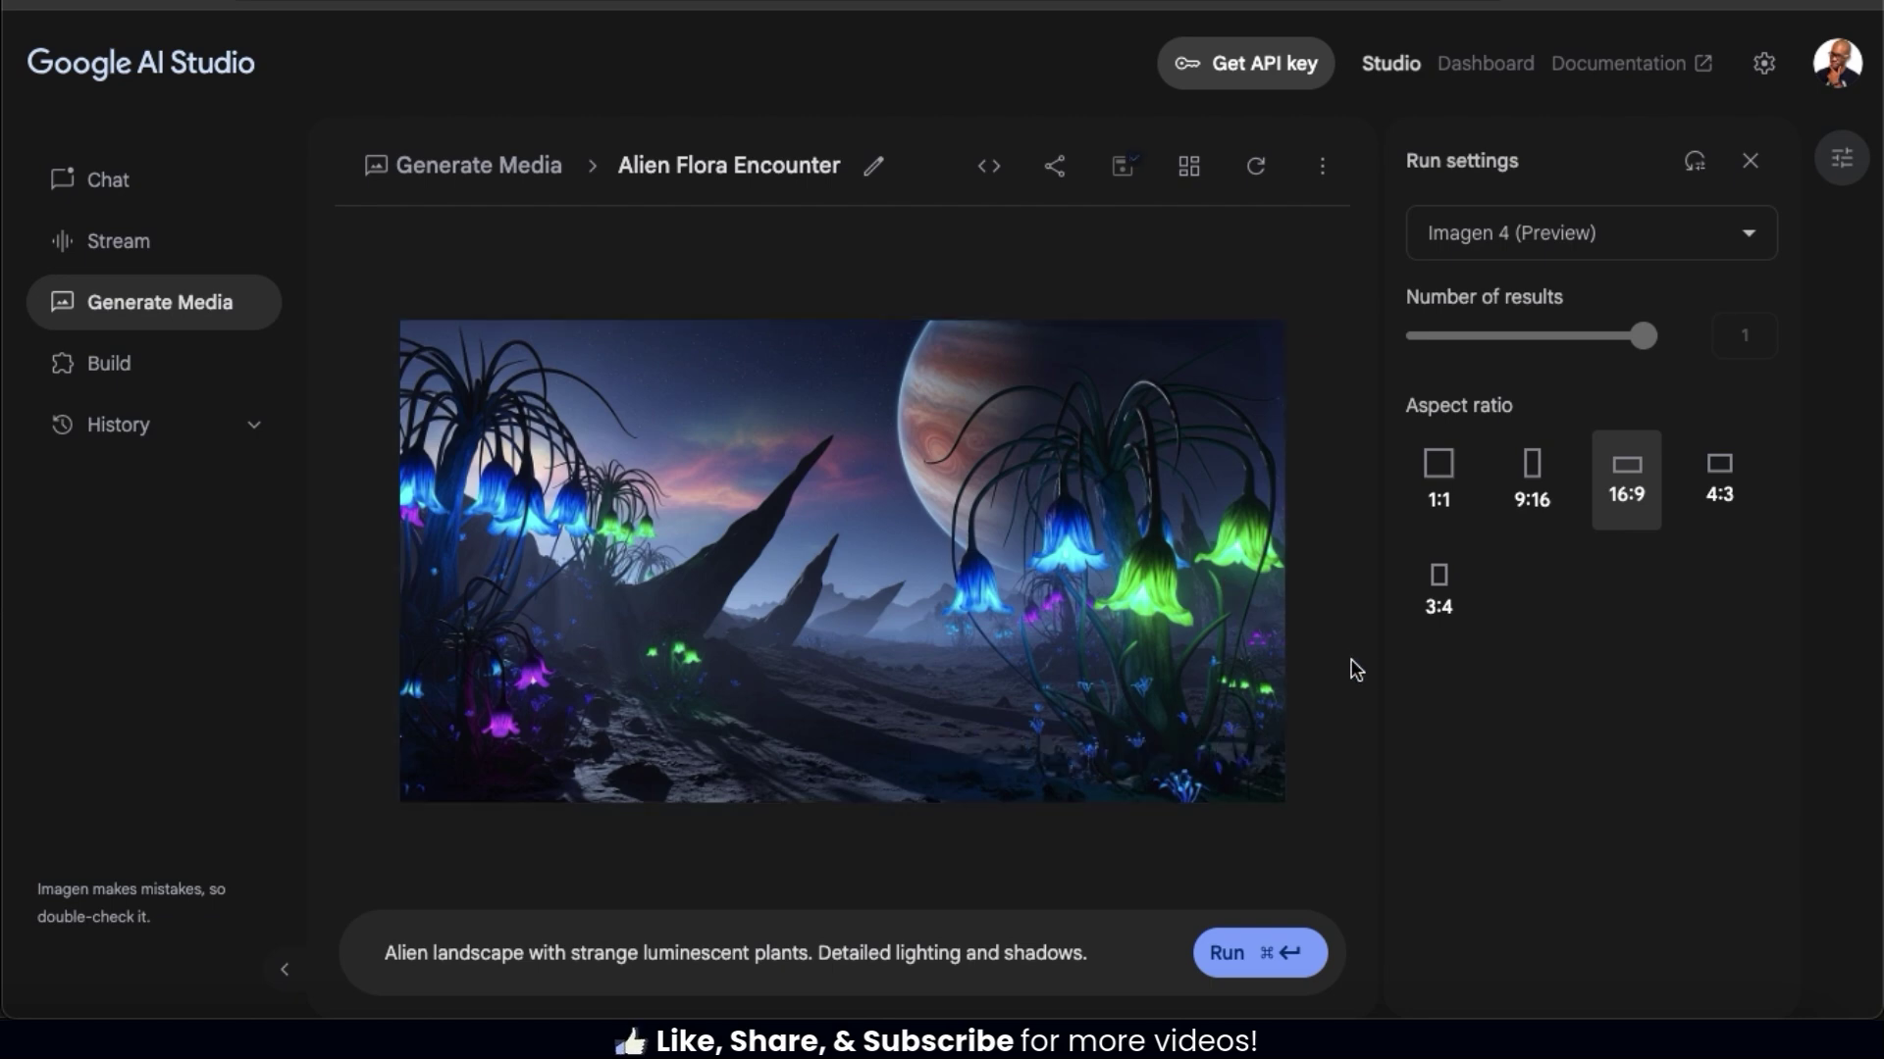
mouse_move(842, 561)
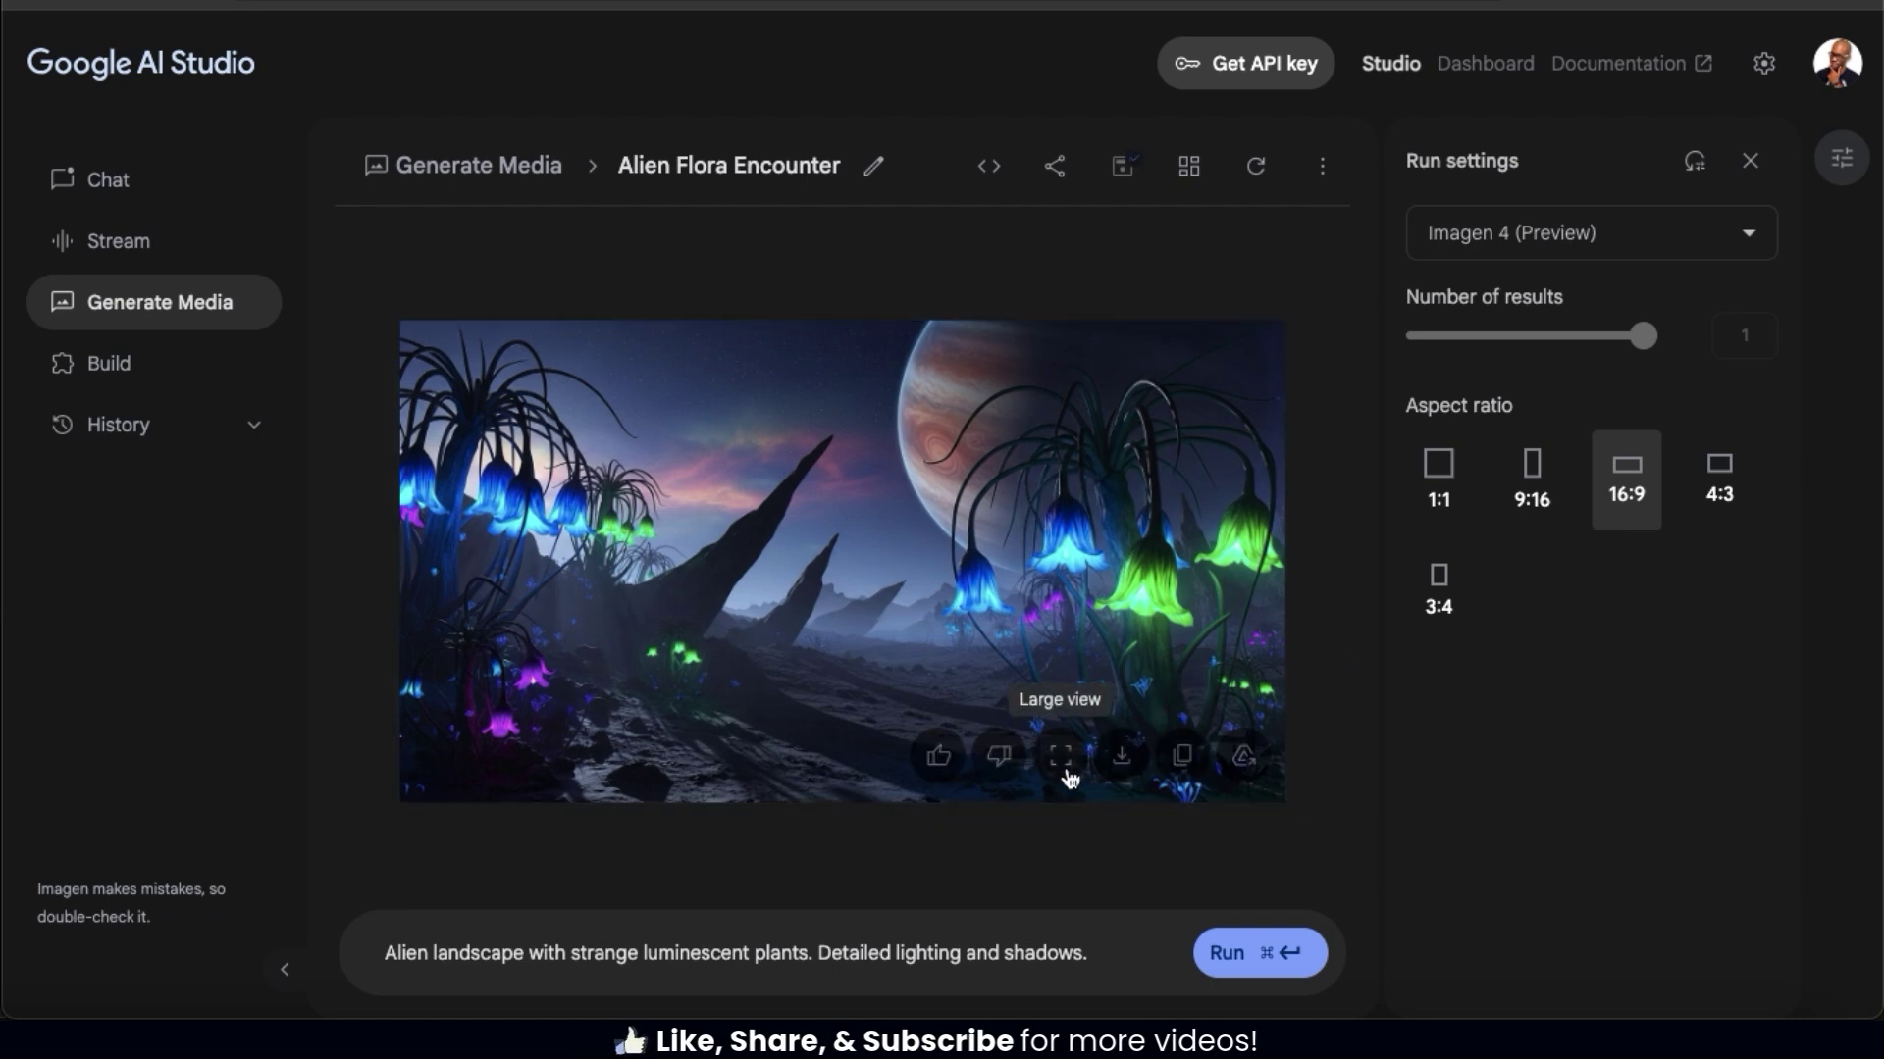
- View the alien landscape image enlarged and download it as a PNG
left_click(1061, 755)
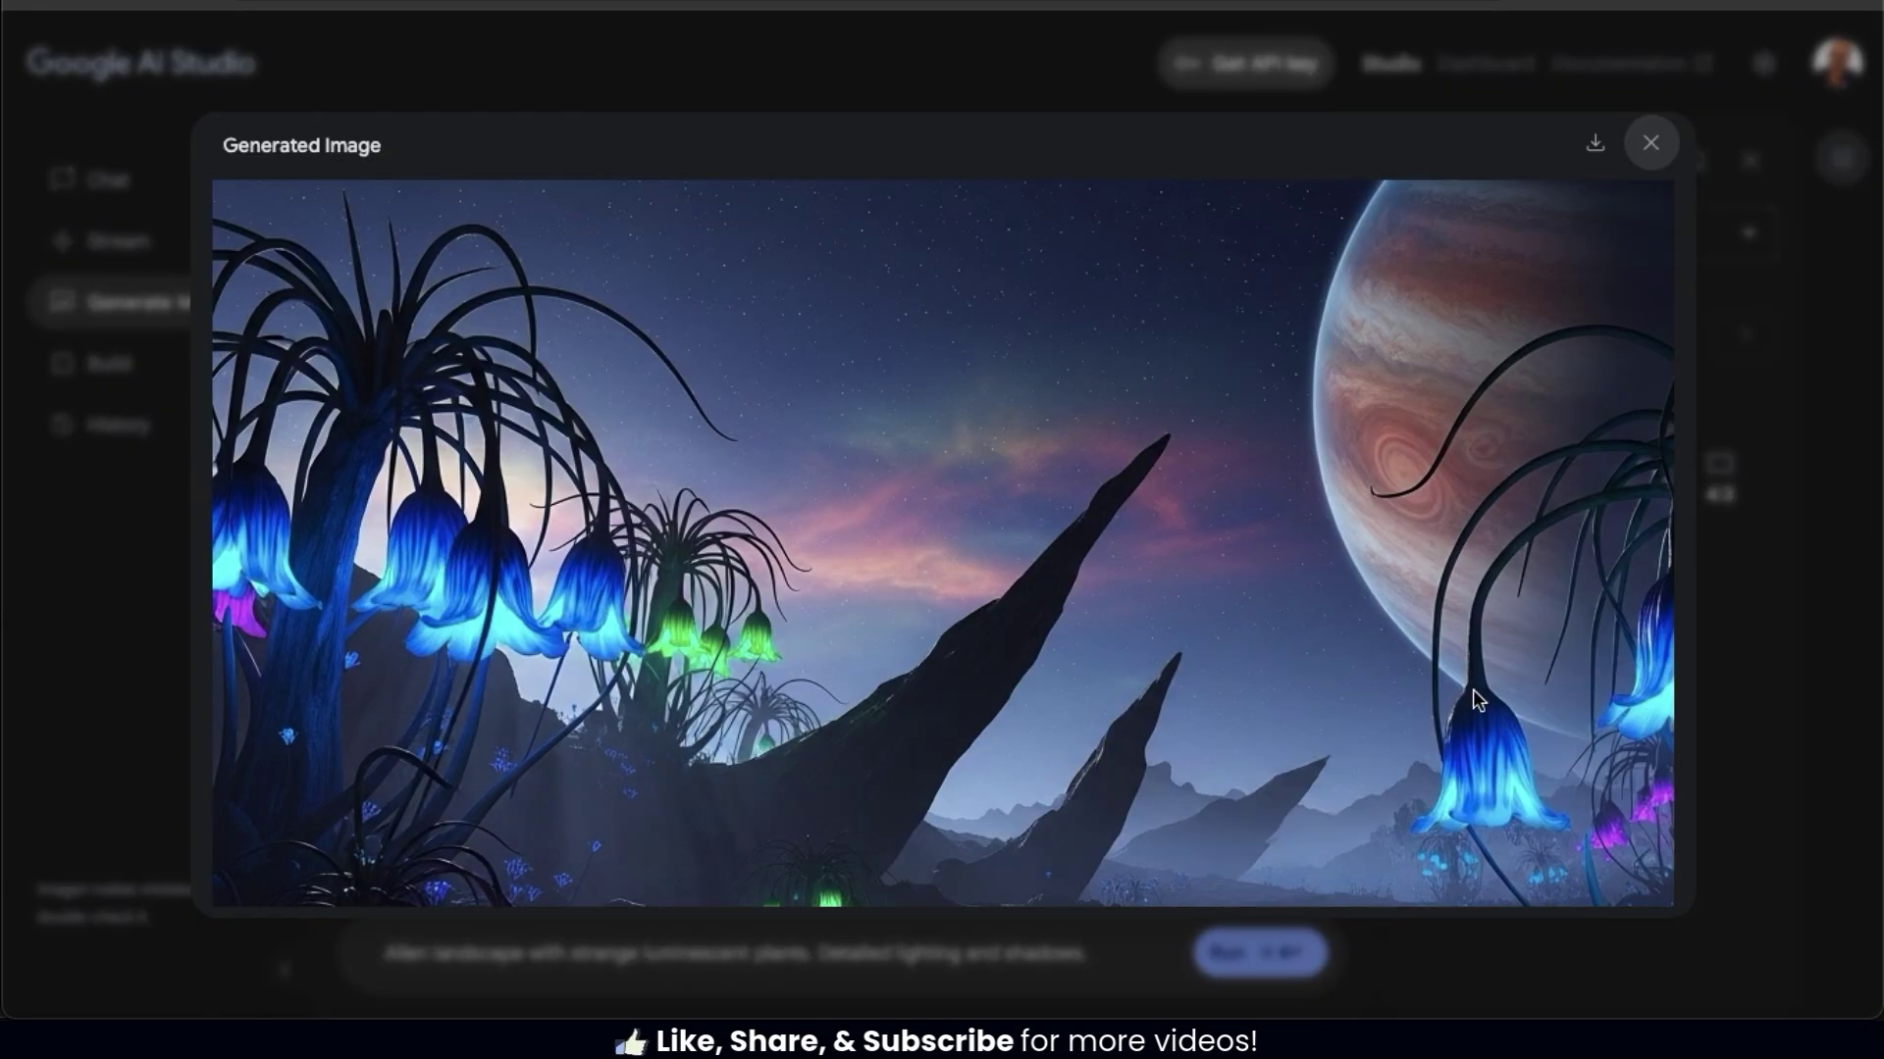
scroll(1670, 845, "down", 6)
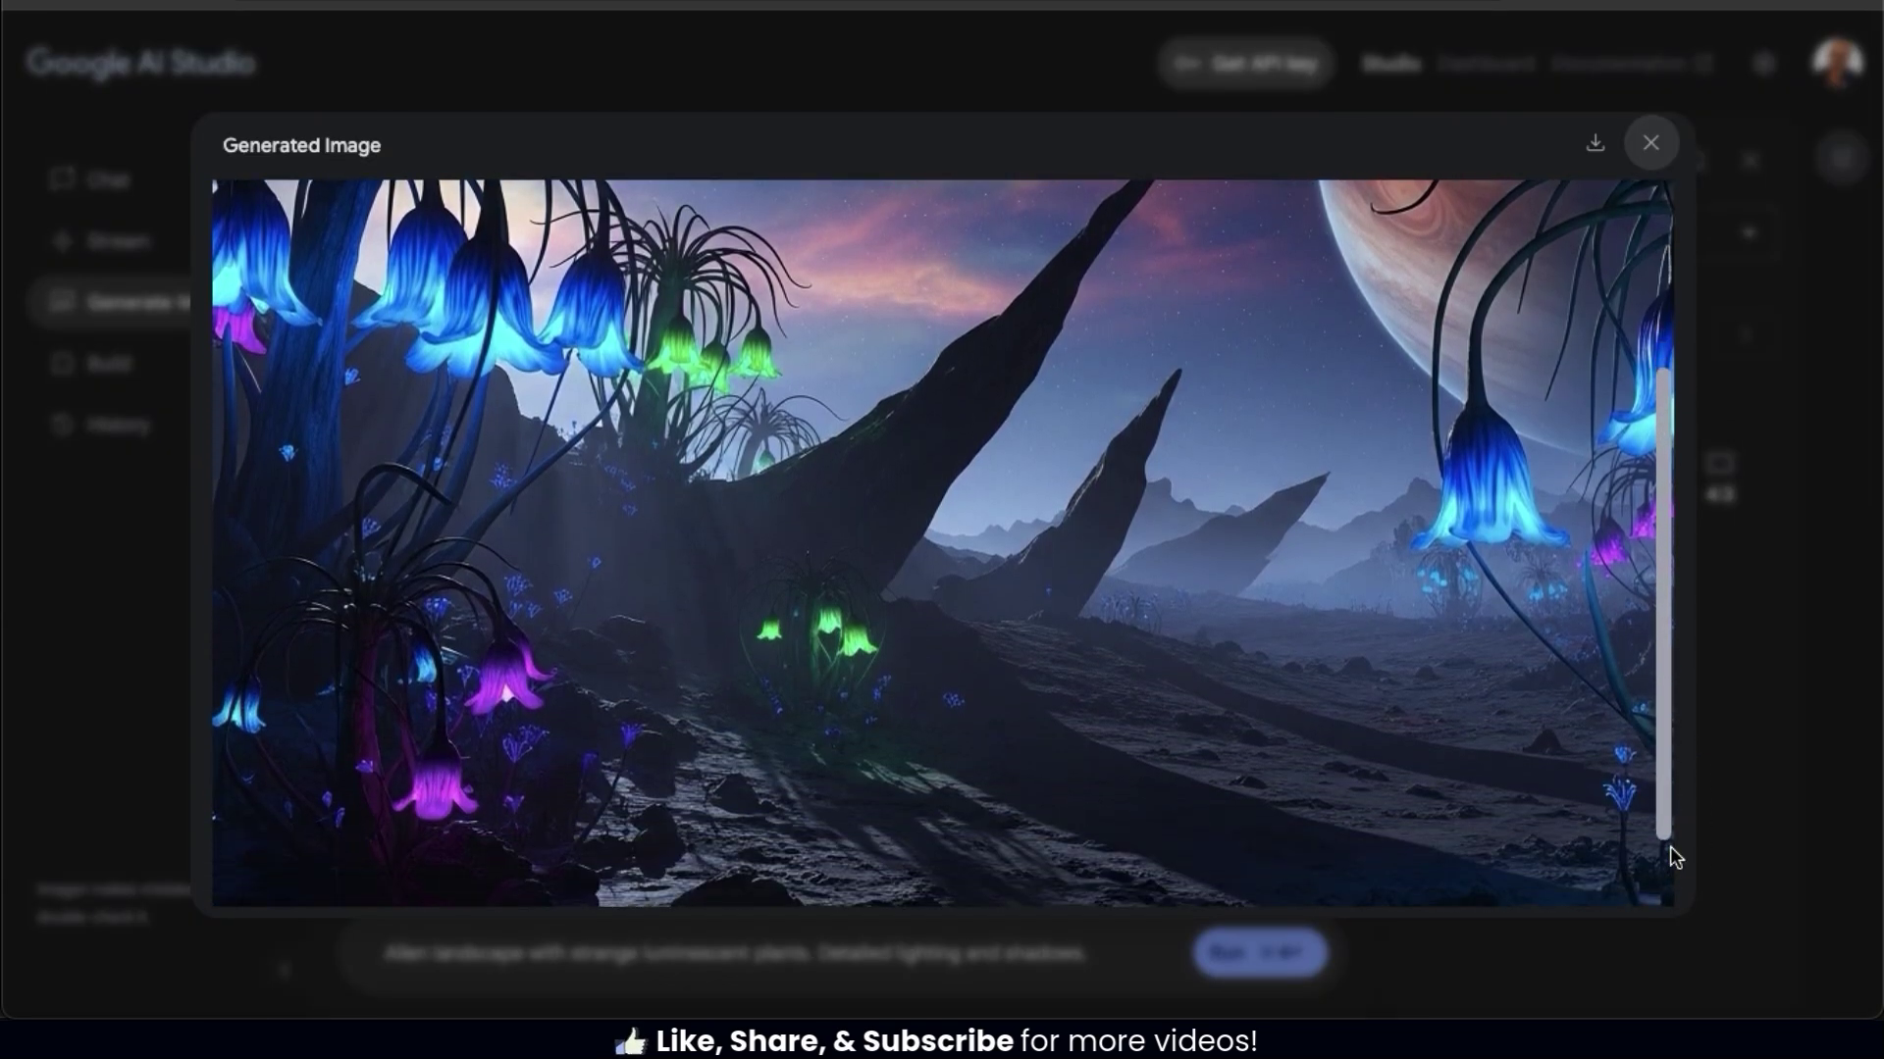
scroll(1670, 846, "up", 6)
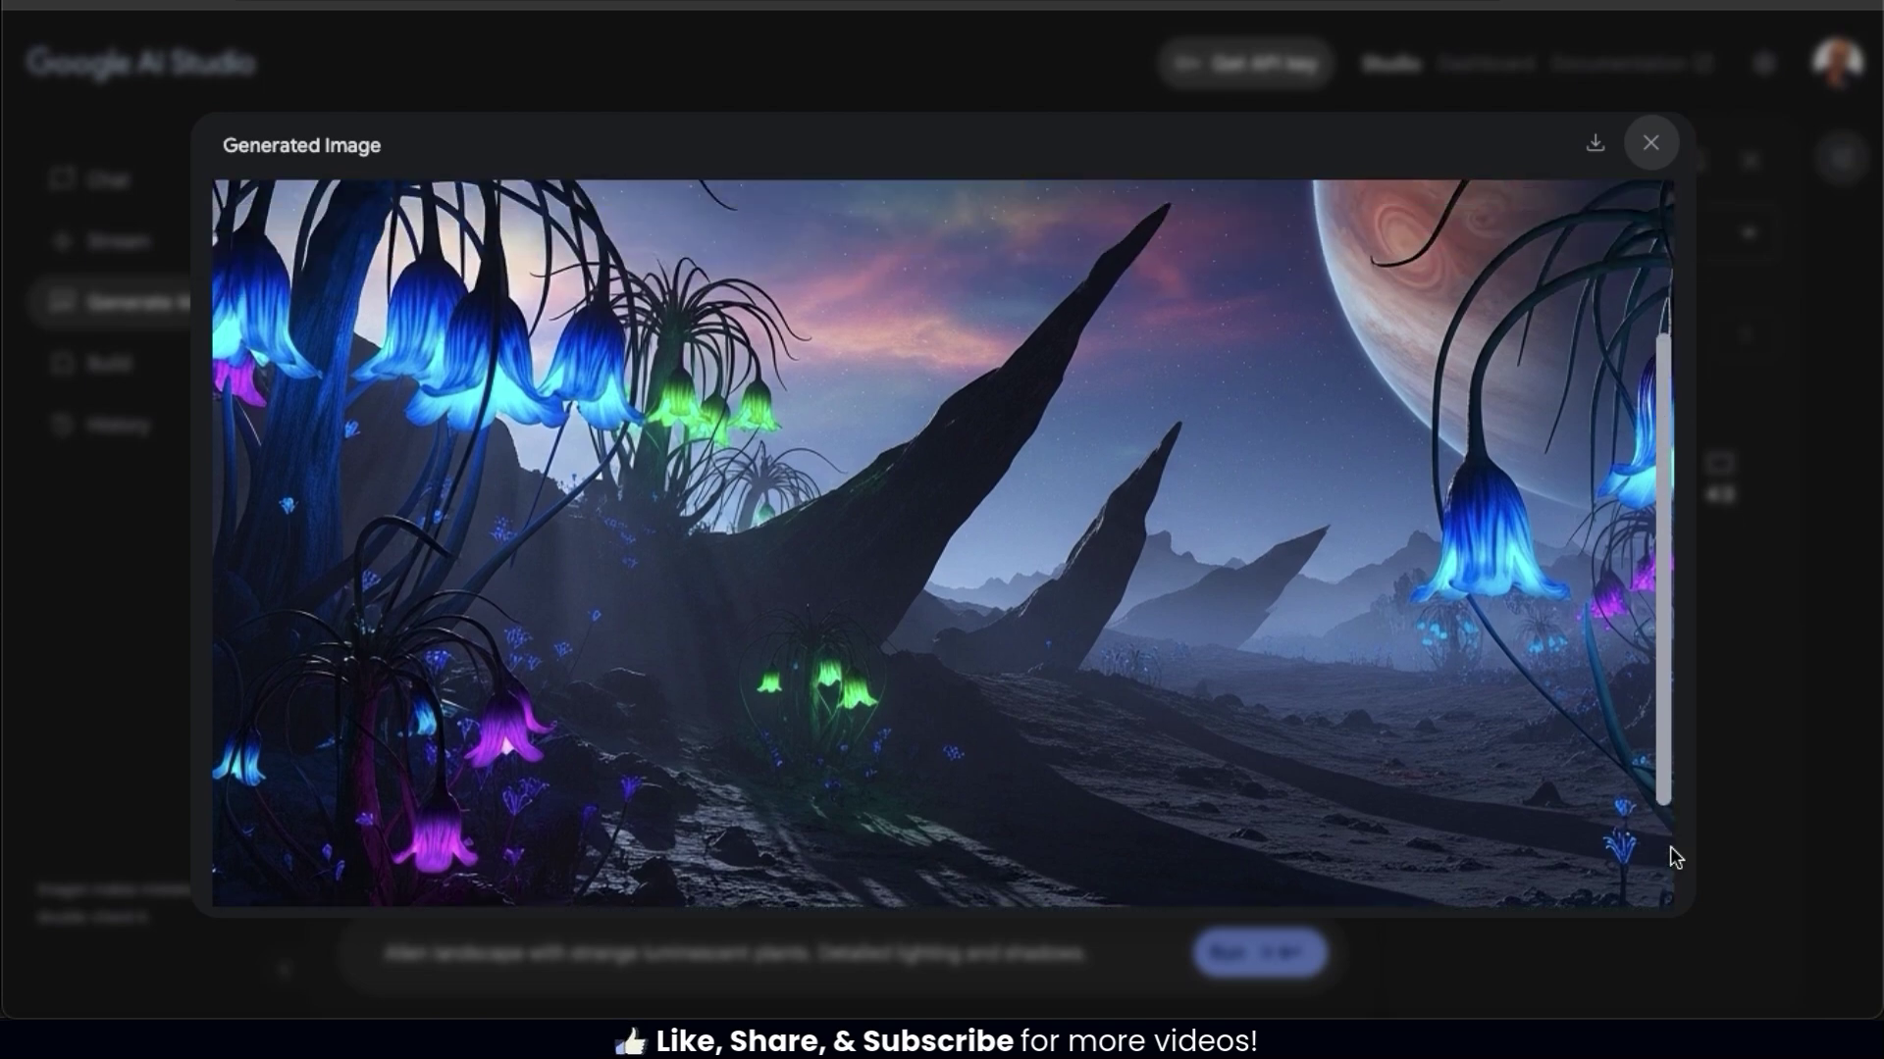
scroll(1529, 772, "right", 5)
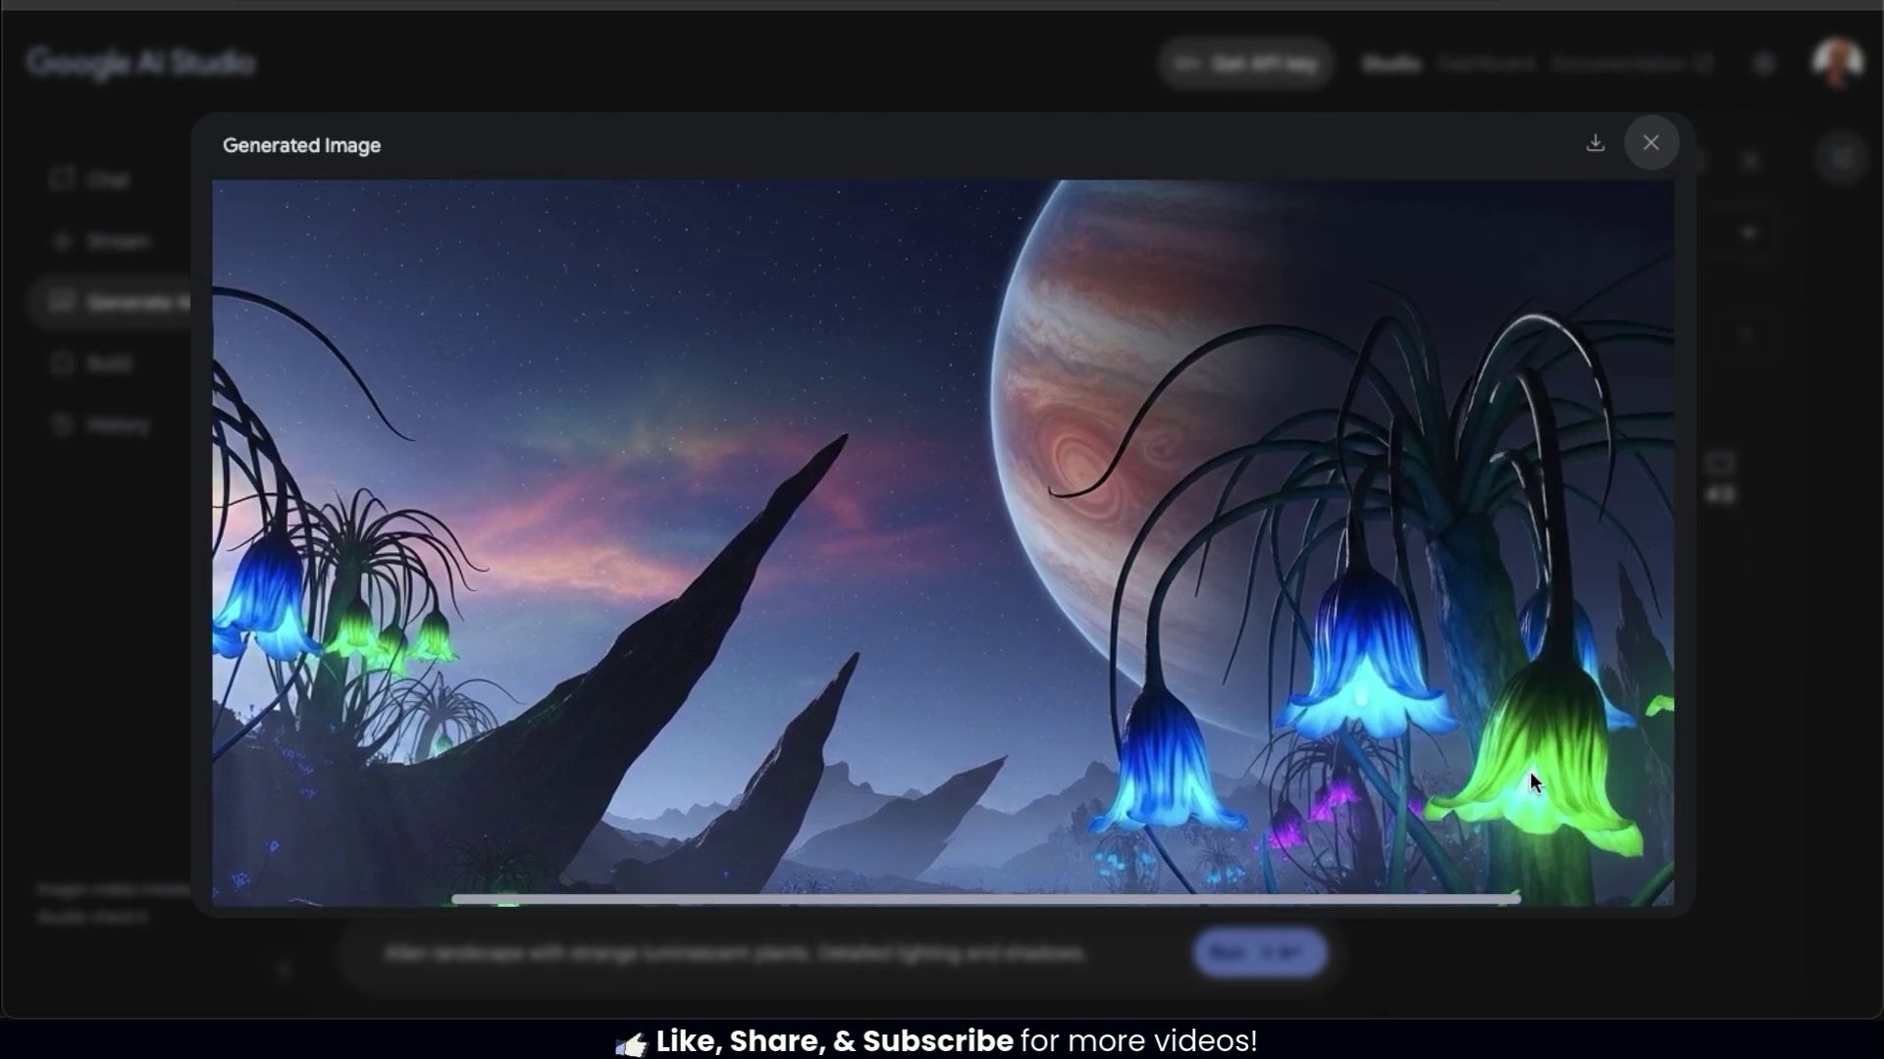
scroll(1529, 771, "left", 5)
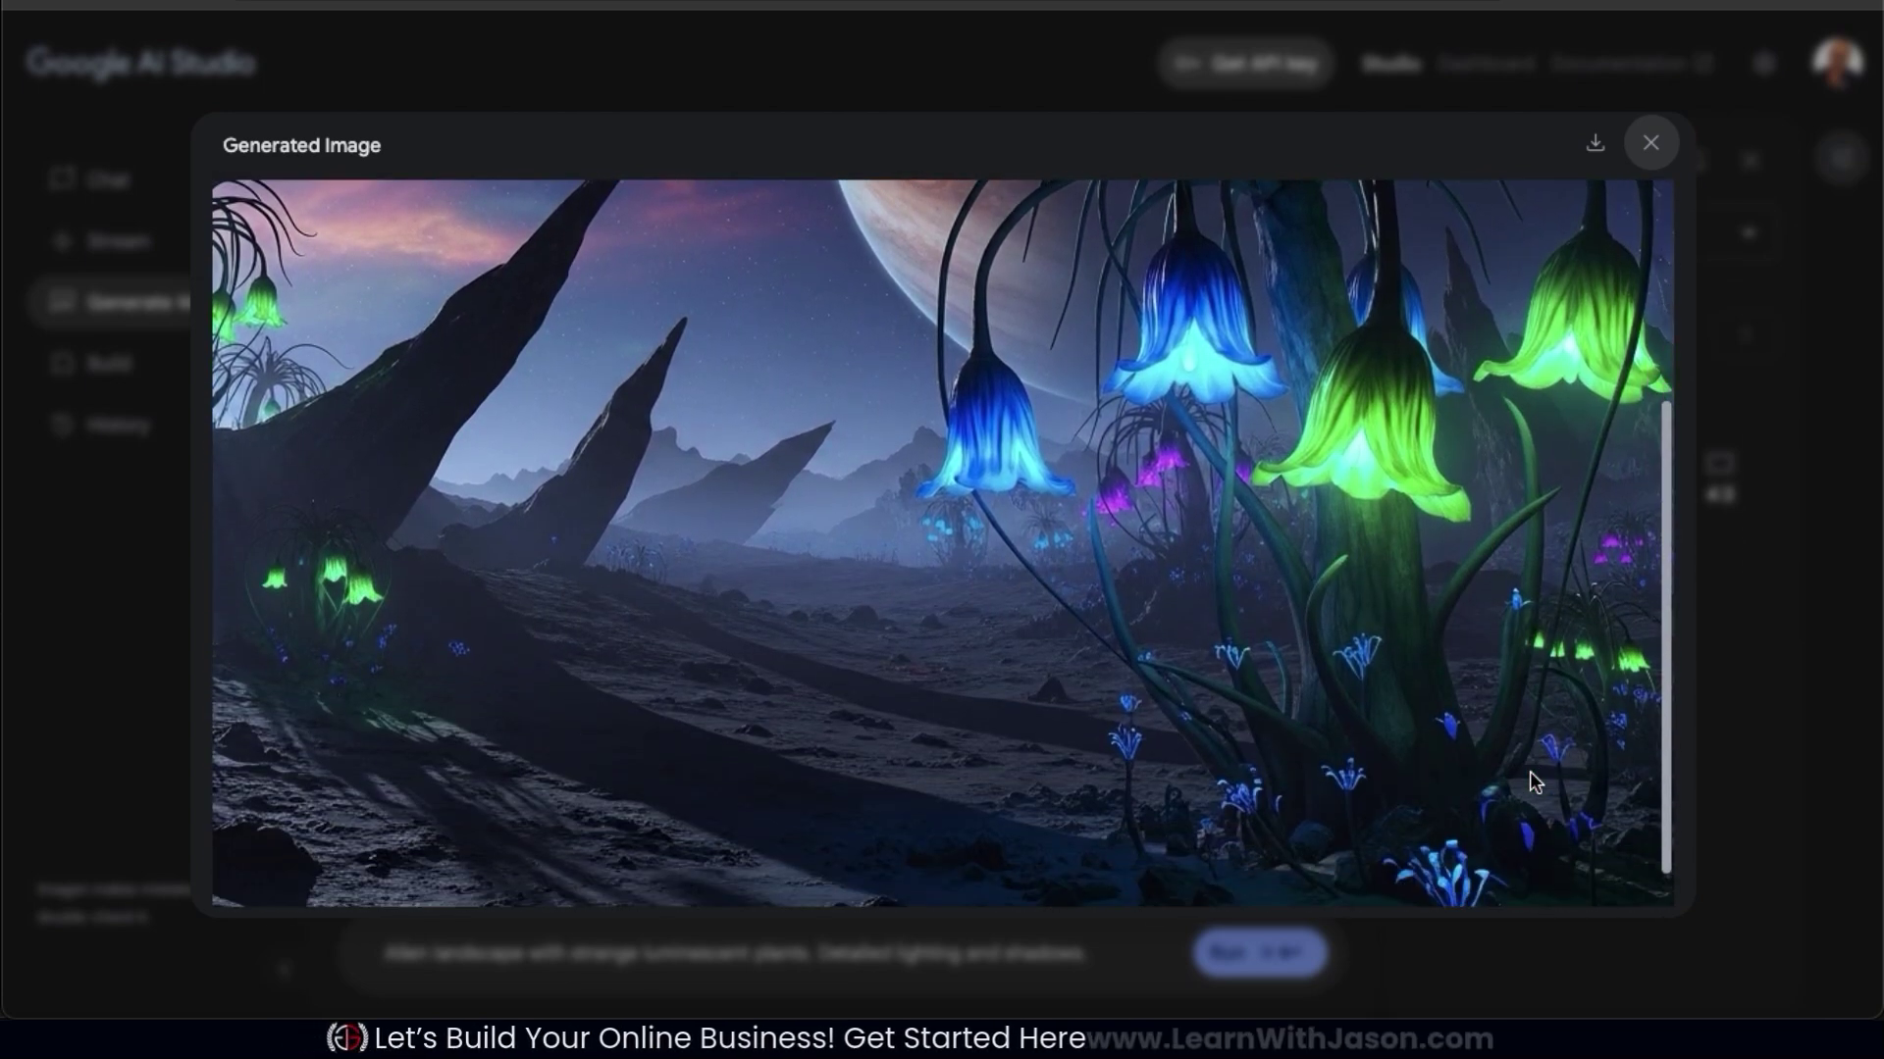
scroll(1529, 771, "down", 3)
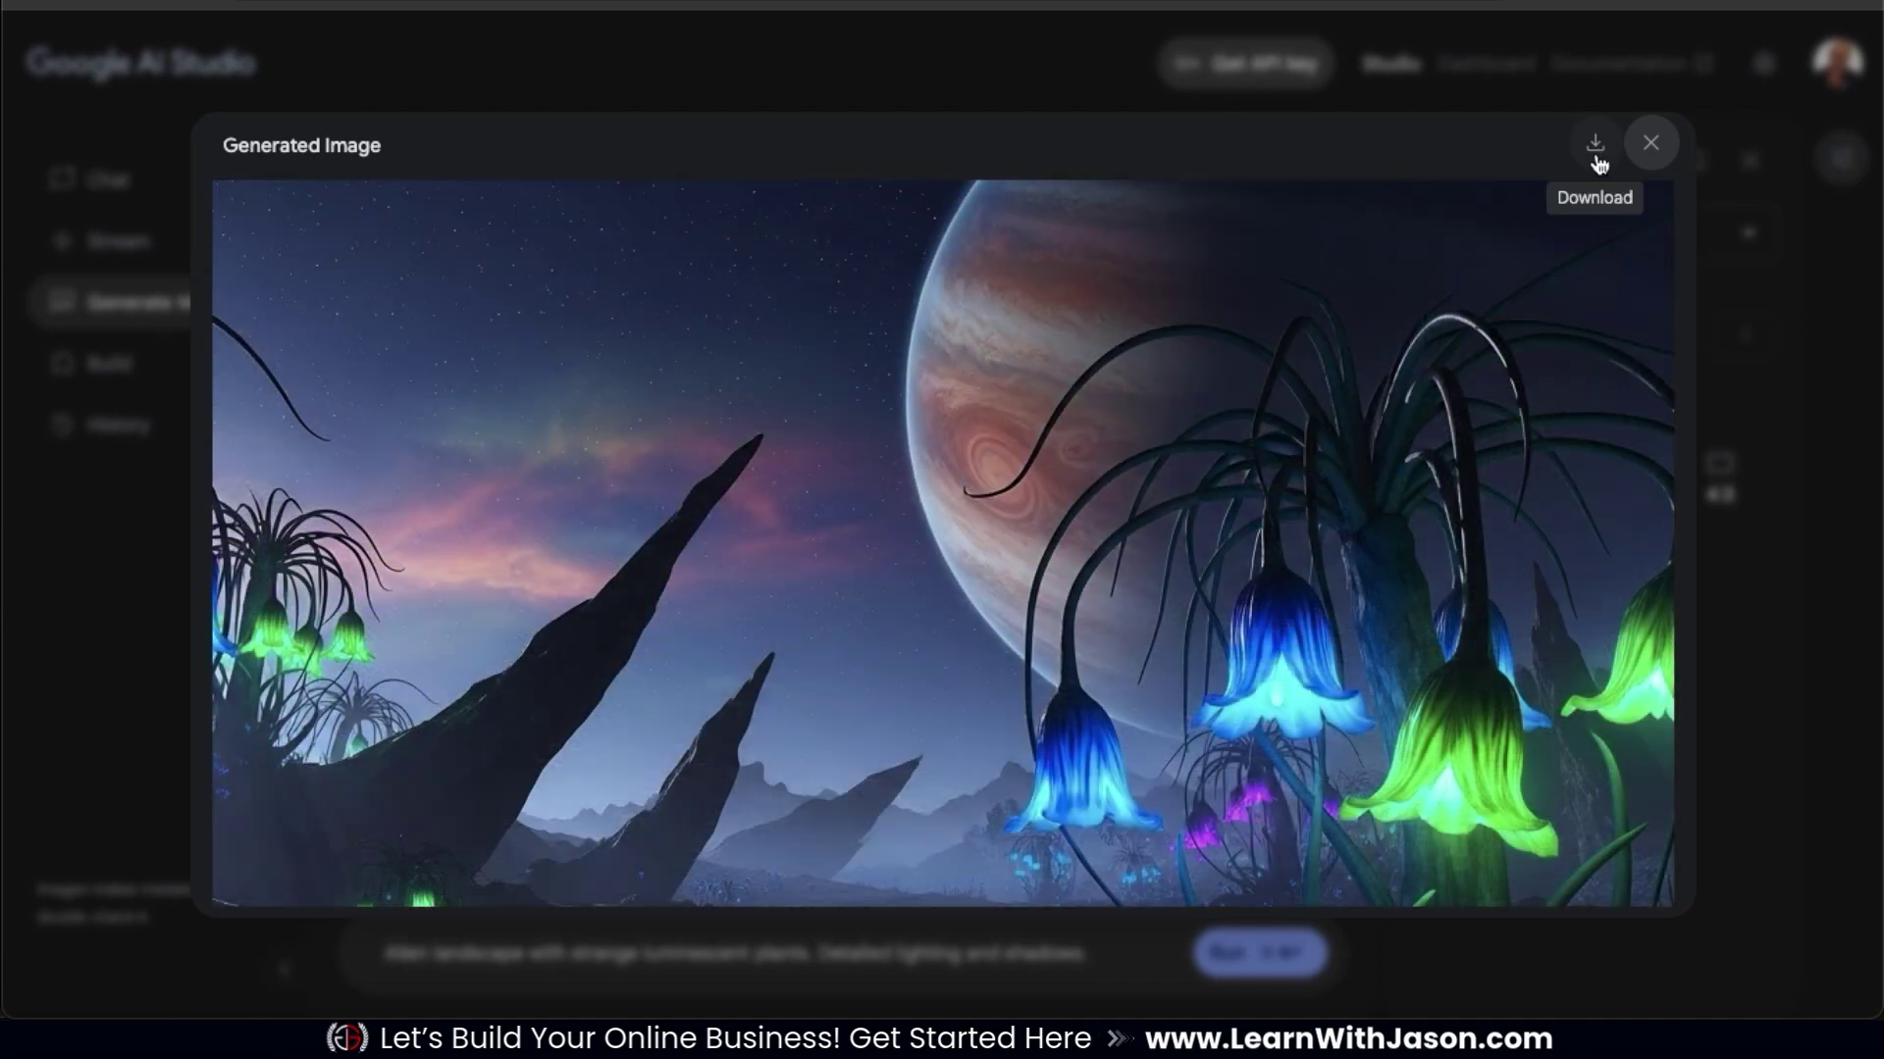
left_click(1595, 149)
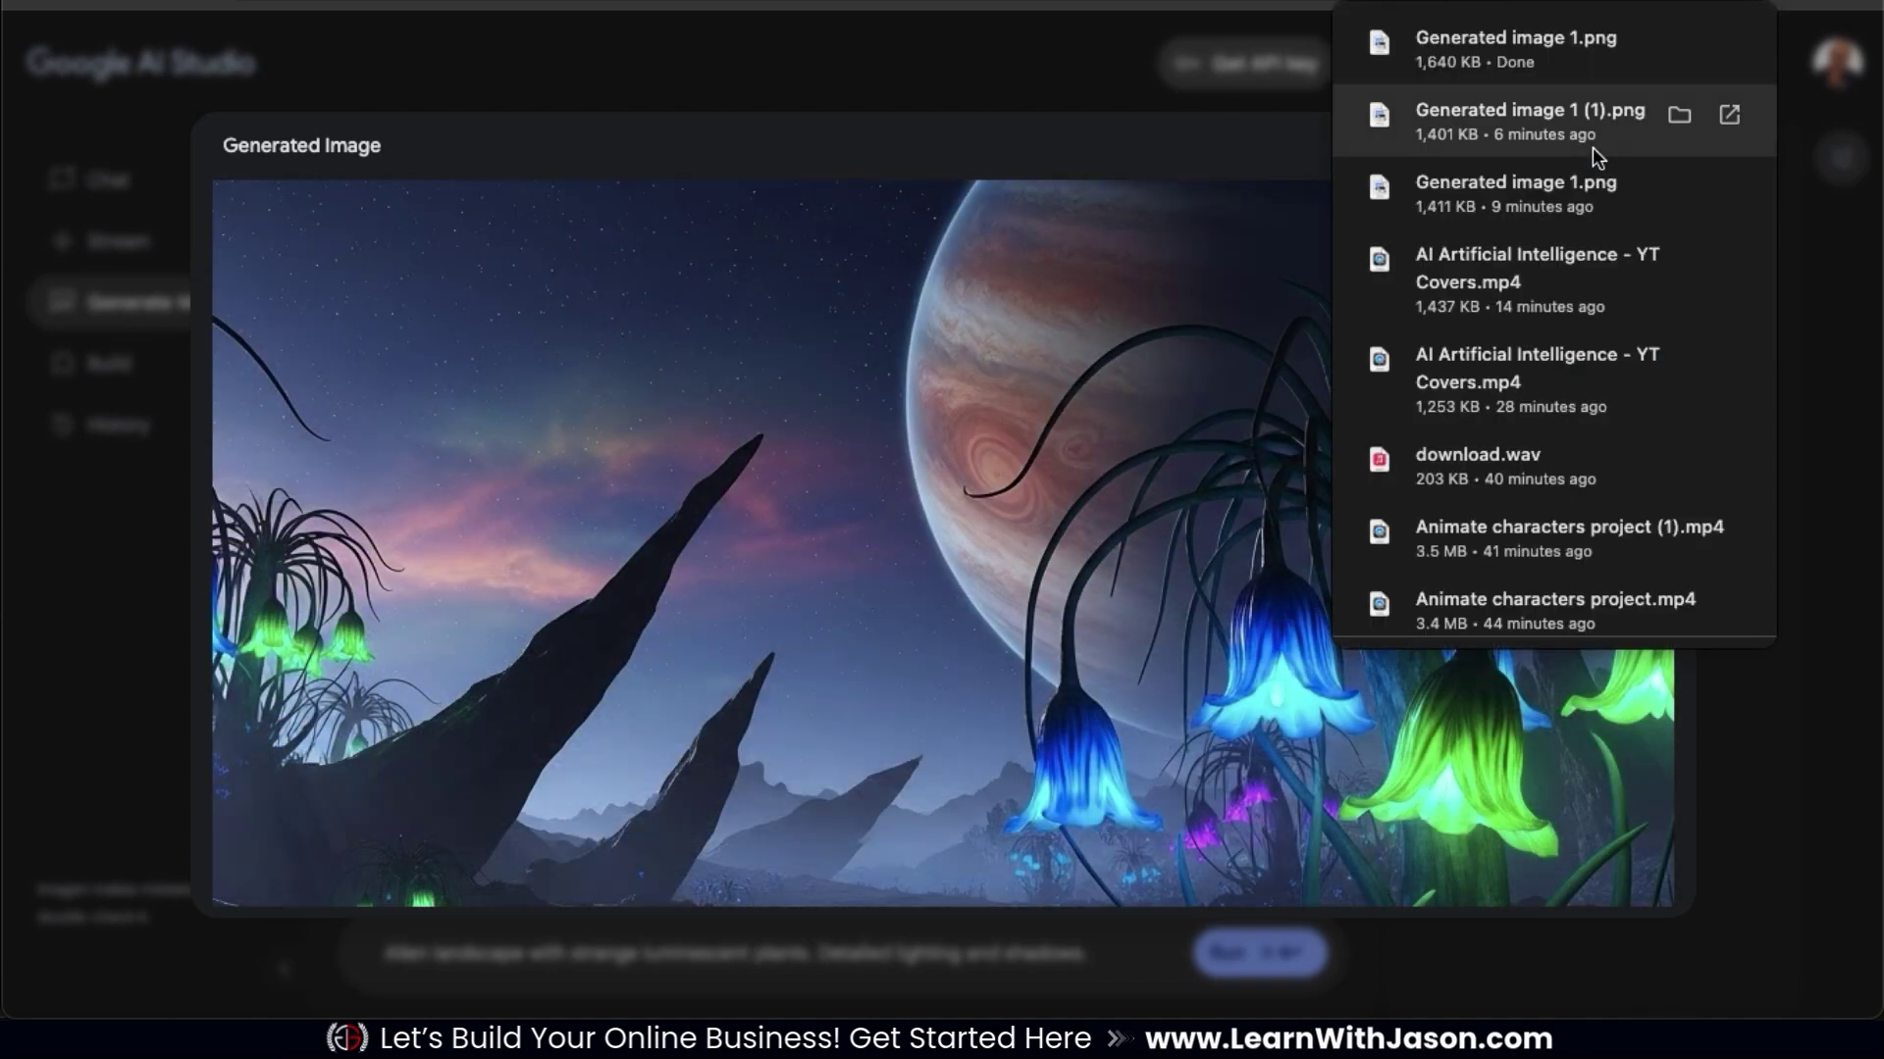